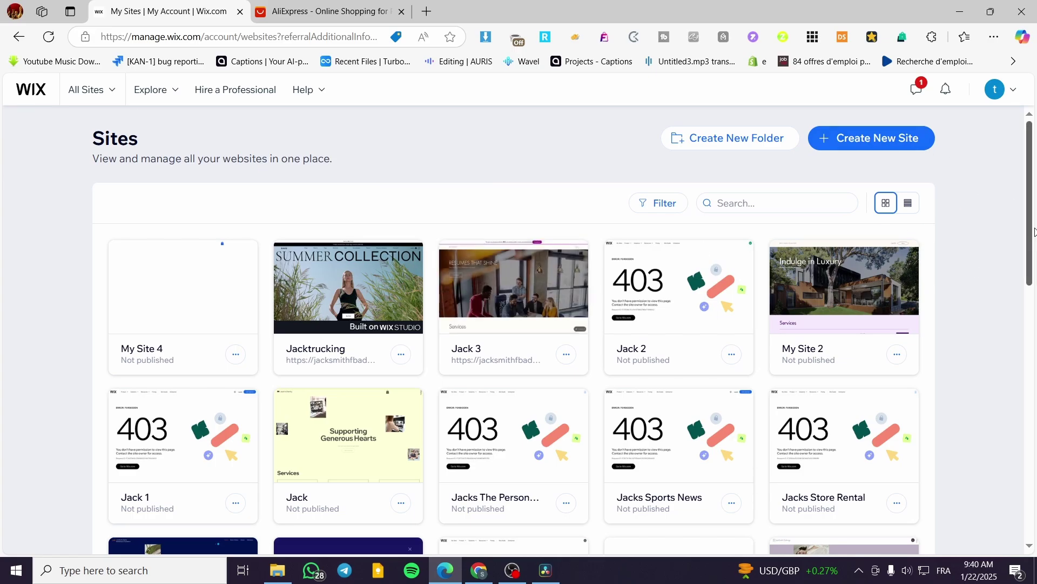
scroll(396, 288, down, 2)
scroll(231, 243, up, 2)
scroll(232, 243, down, 3)
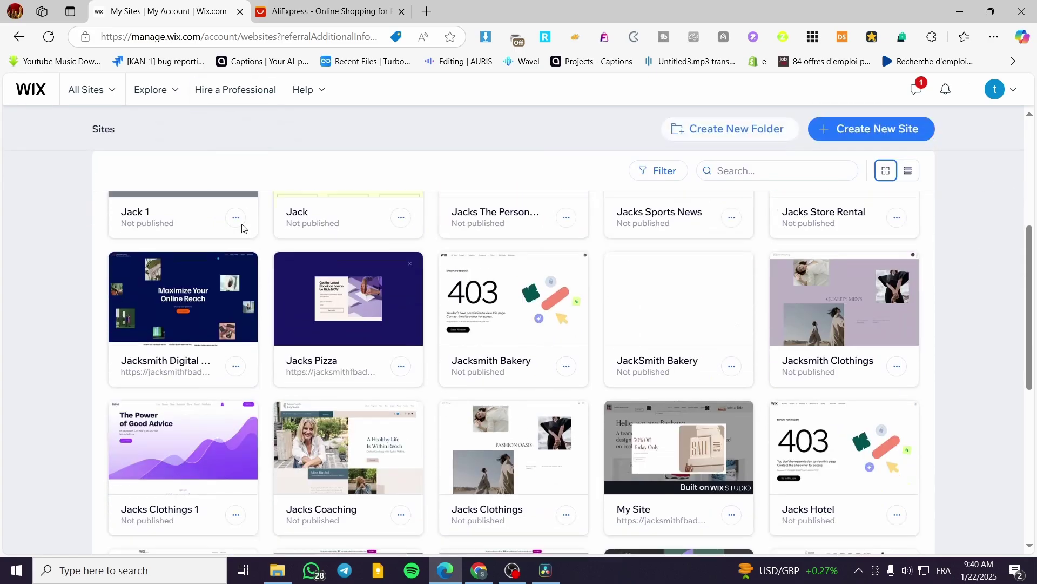
scroll(231, 250, up, 5)
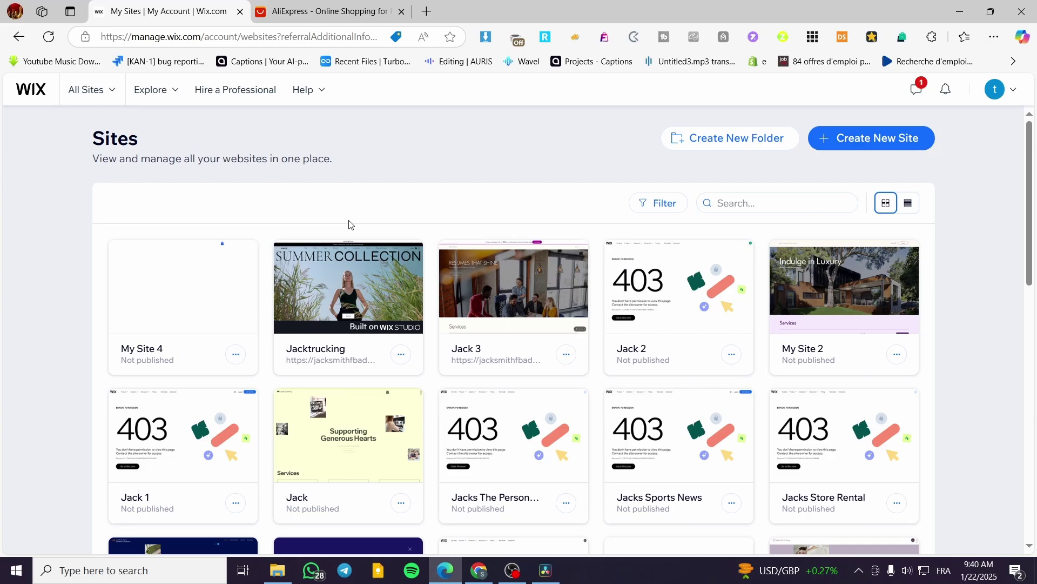
scroll(430, 266, down, 7)
scroll(429, 266, up, 7)
mouse_move(244, 266)
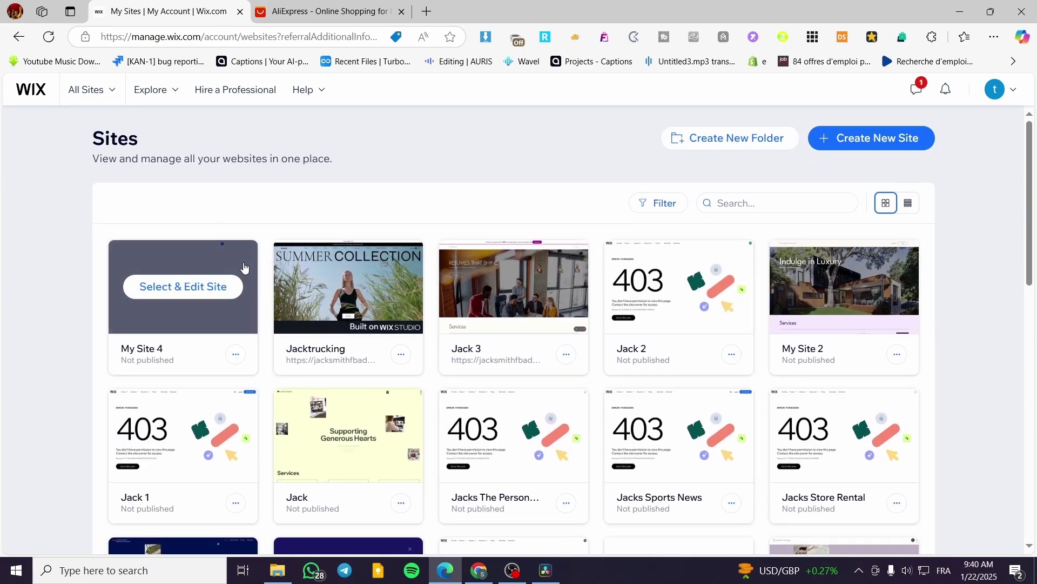
Start a new site in a separate browser tab, choosing to create it on Wix Editor and set it up without the AI chat.
right_click(866, 144)
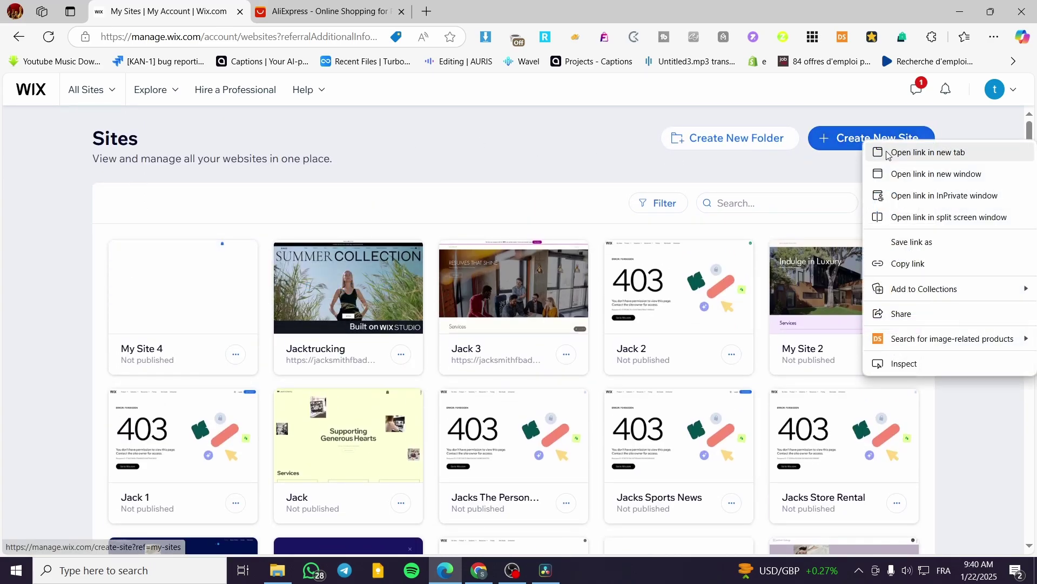
click(887, 154)
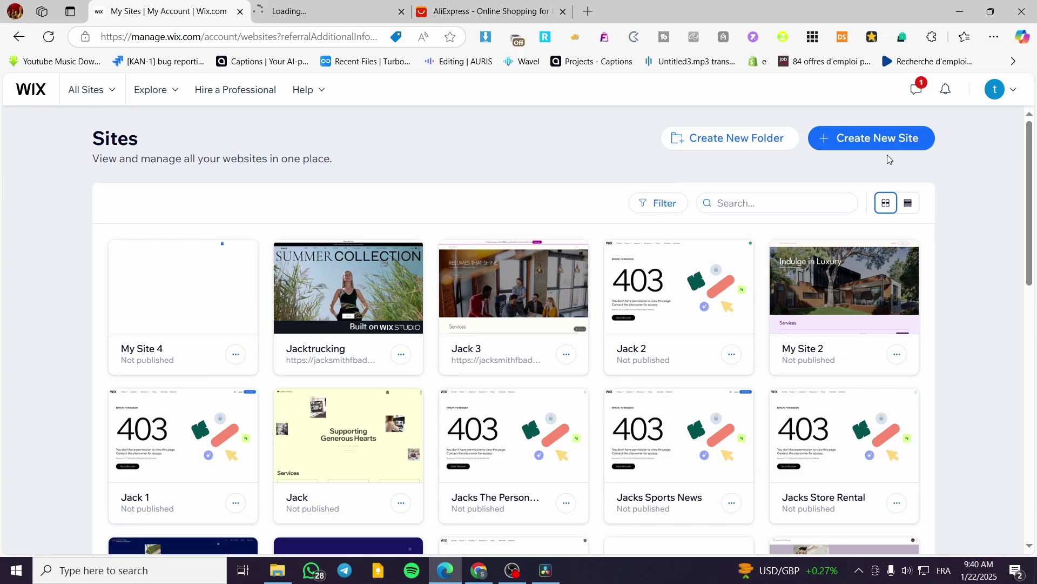
click(319, 12)
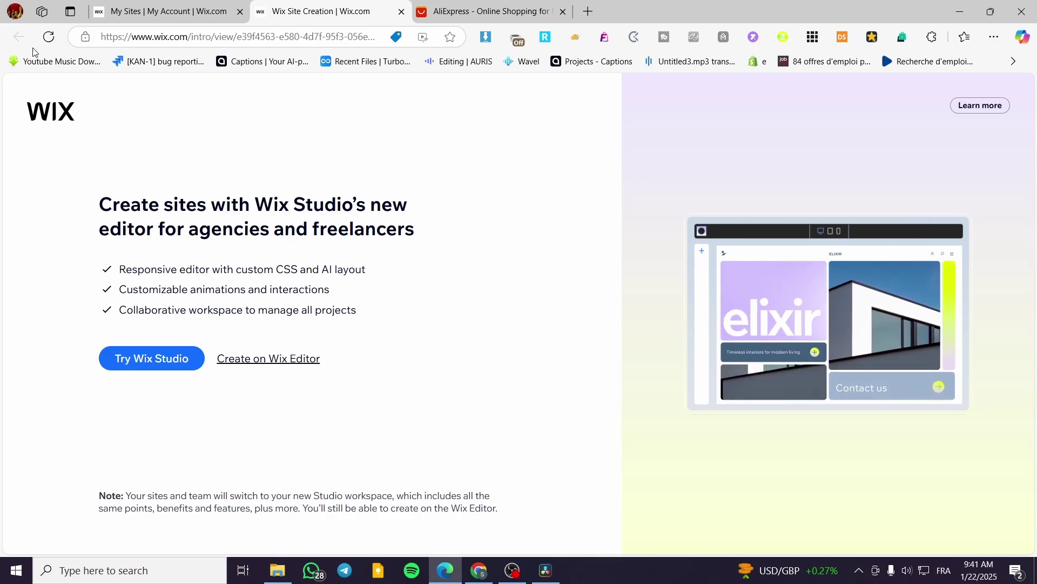
click(168, 11)
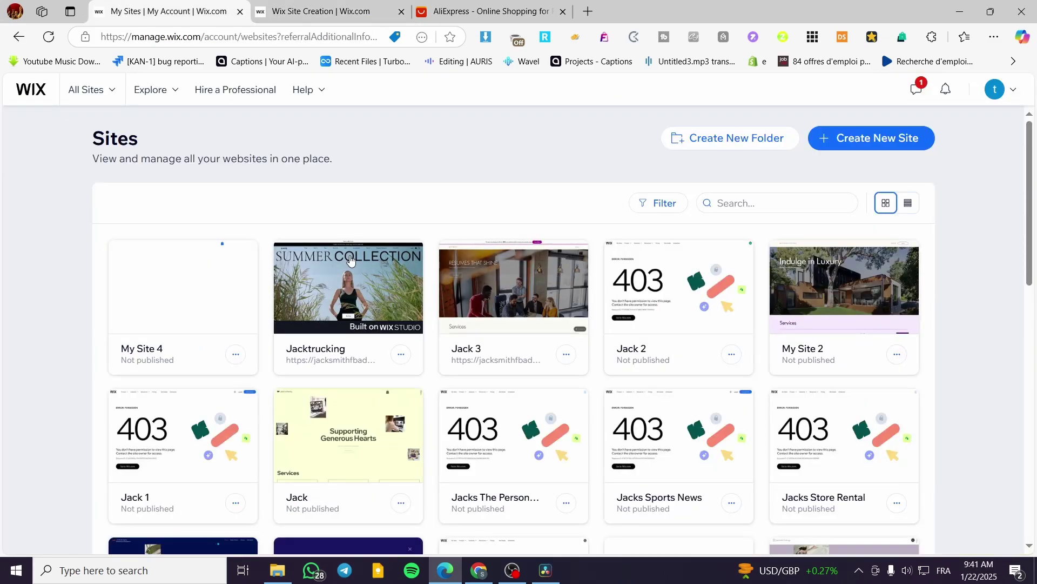
click(321, 8)
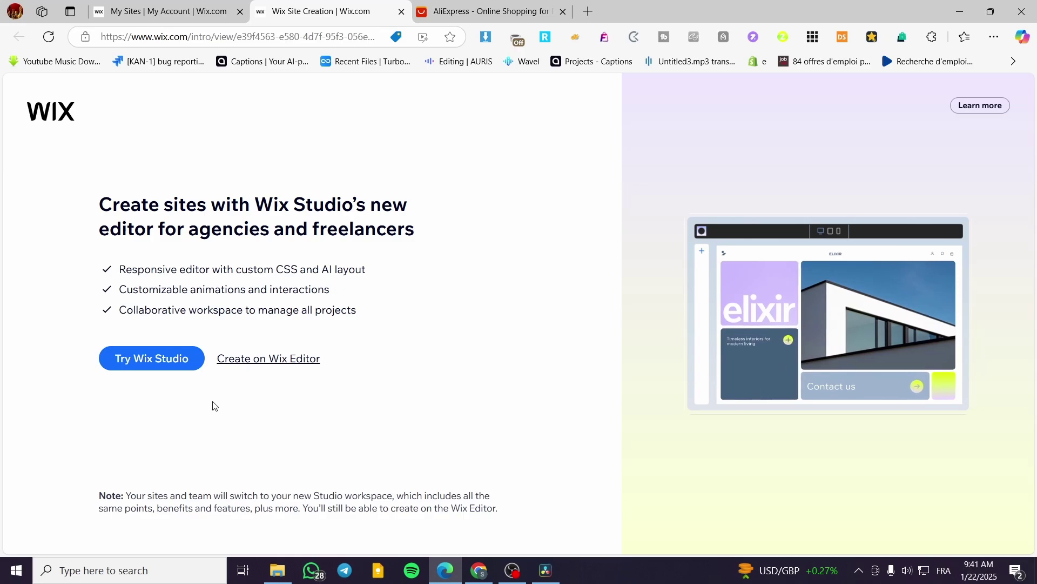
click(302, 365)
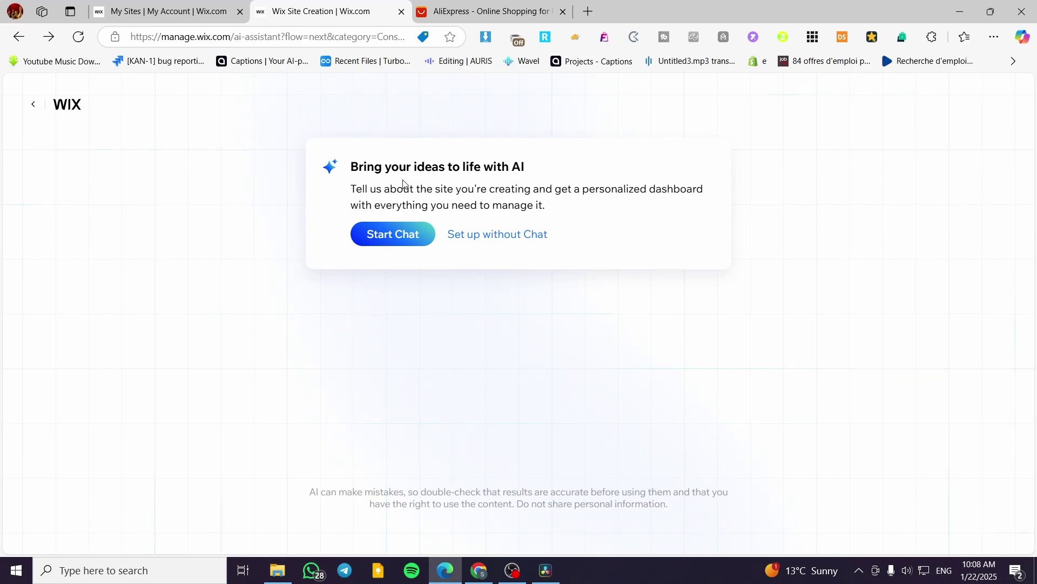
click(479, 244)
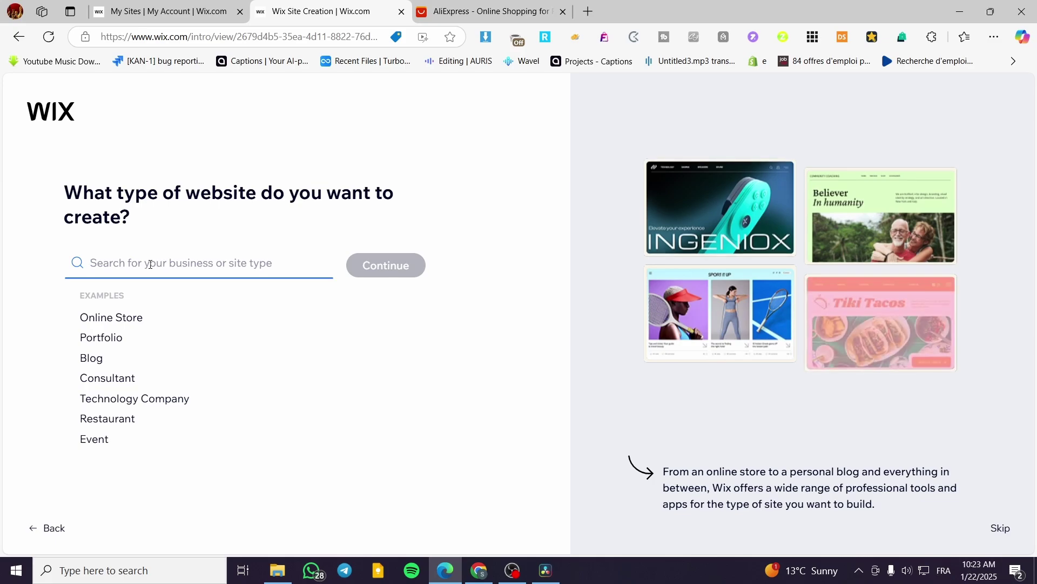
Set the website type to Grocery Store and continue to the store setup.
text(Groc)
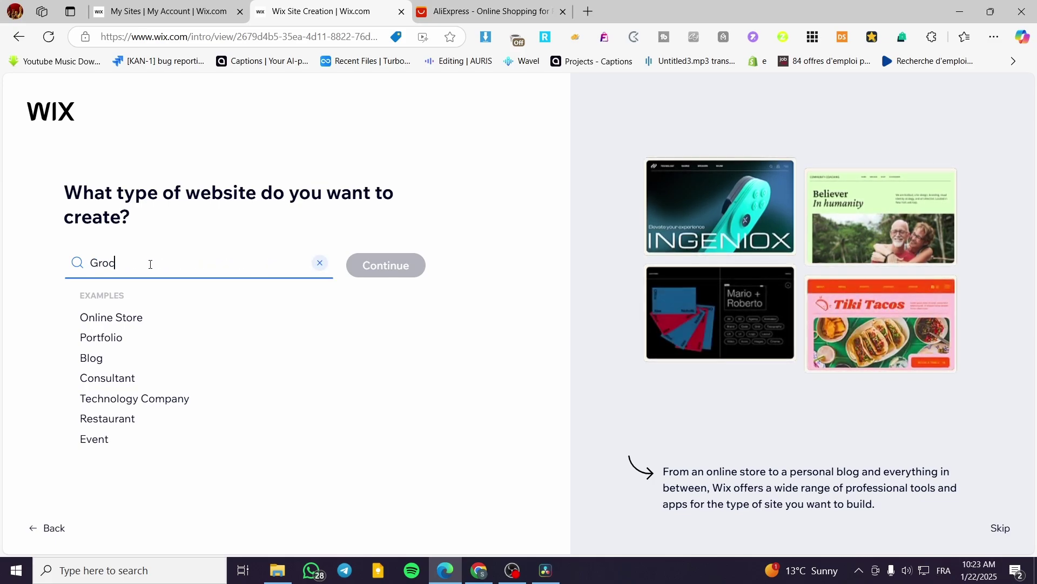
text(ery )
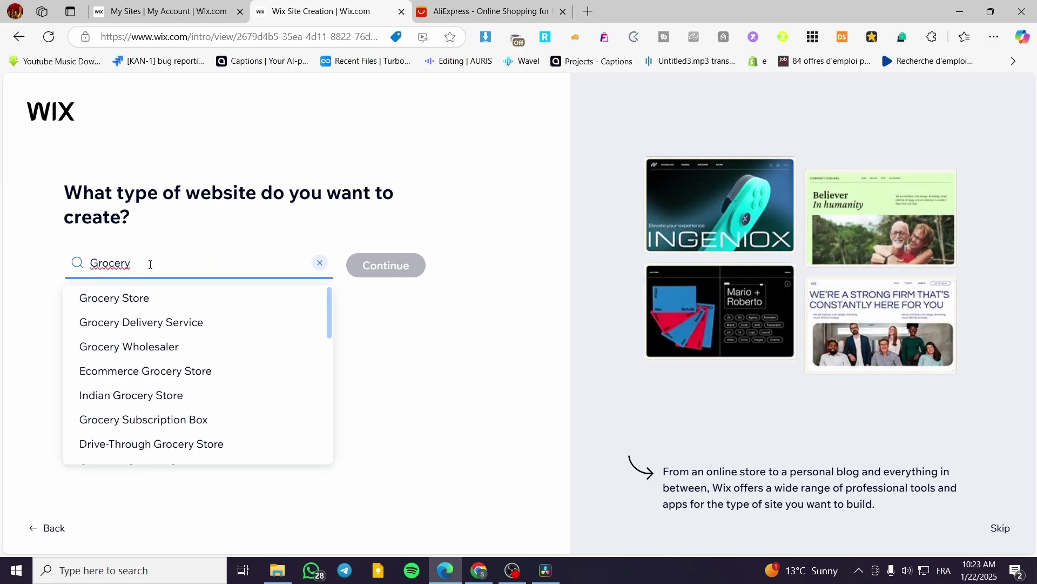
text(Store)
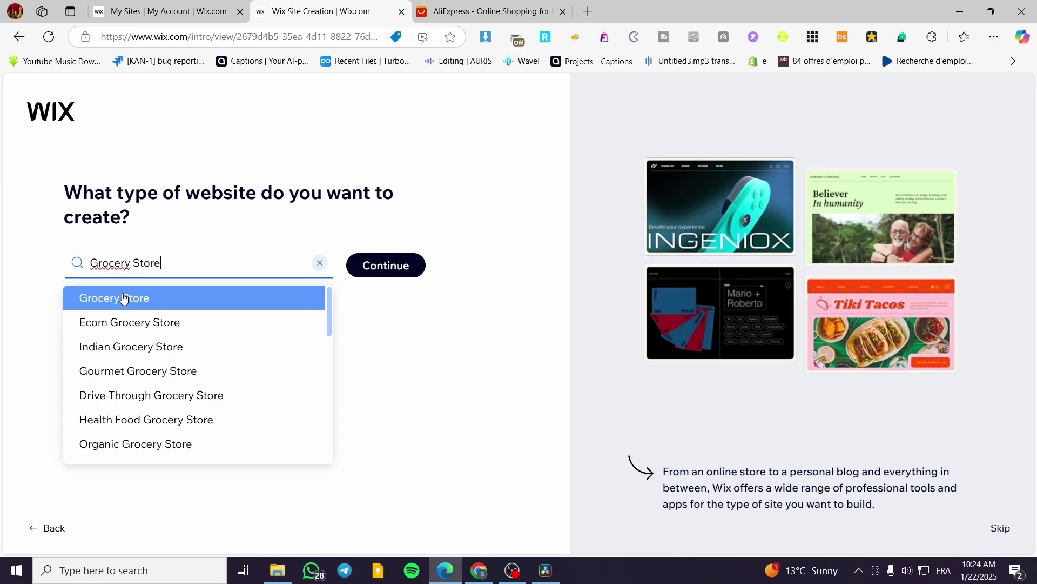
key(Return)
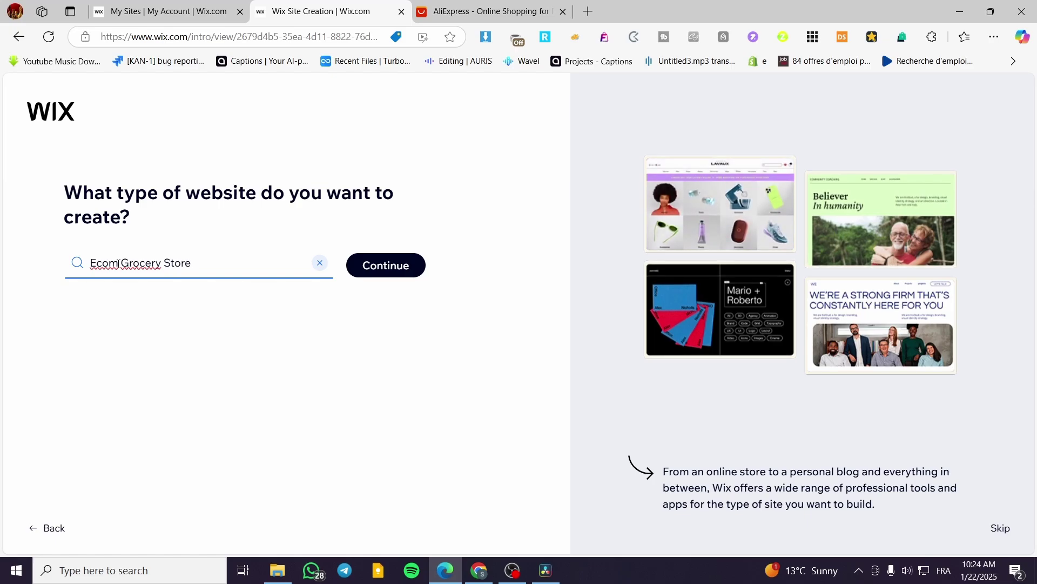
drag(119, 263, 61, 262)
key(BackSpace)
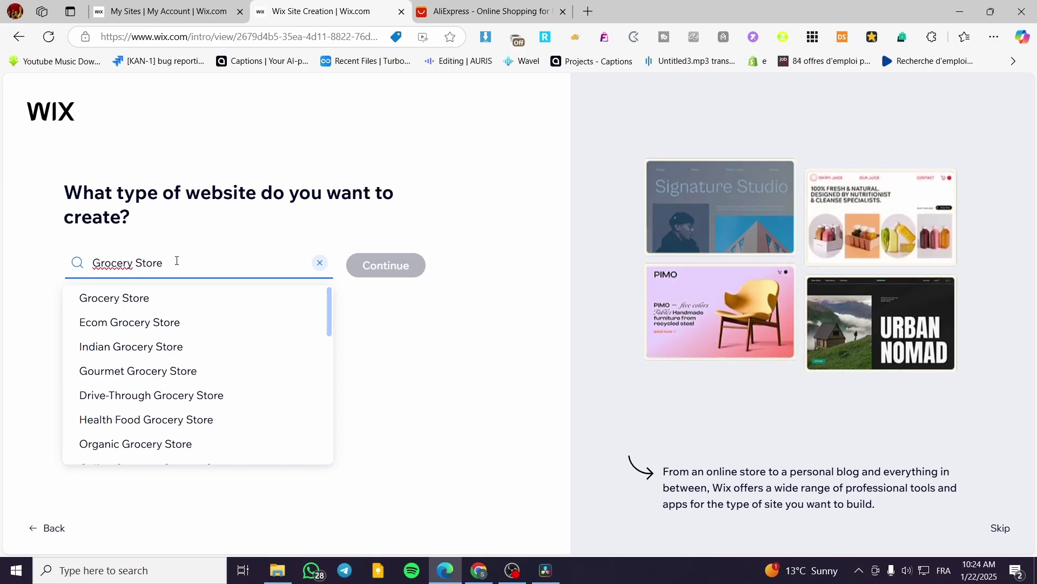
click(159, 290)
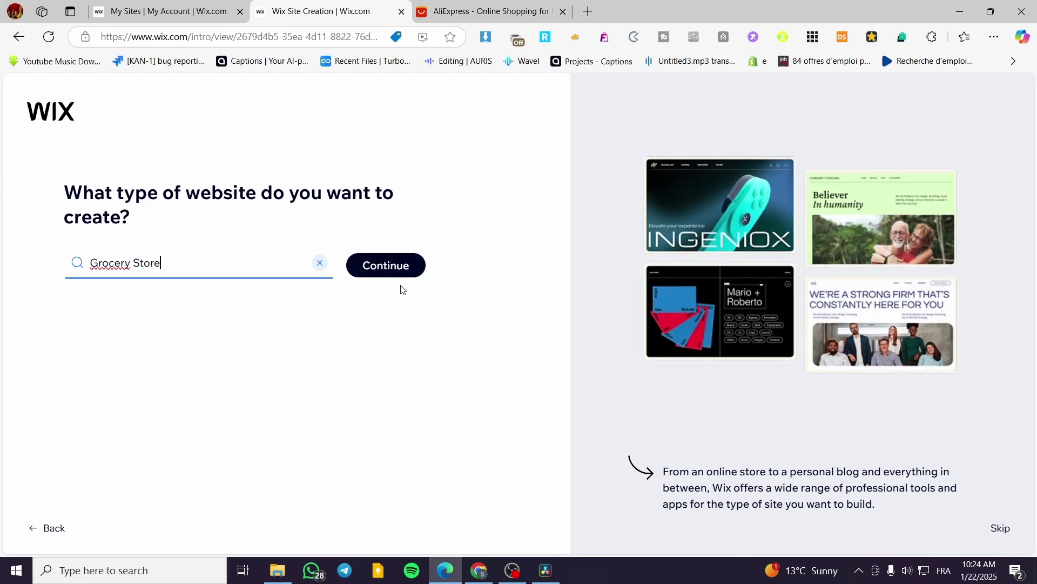
click(389, 270)
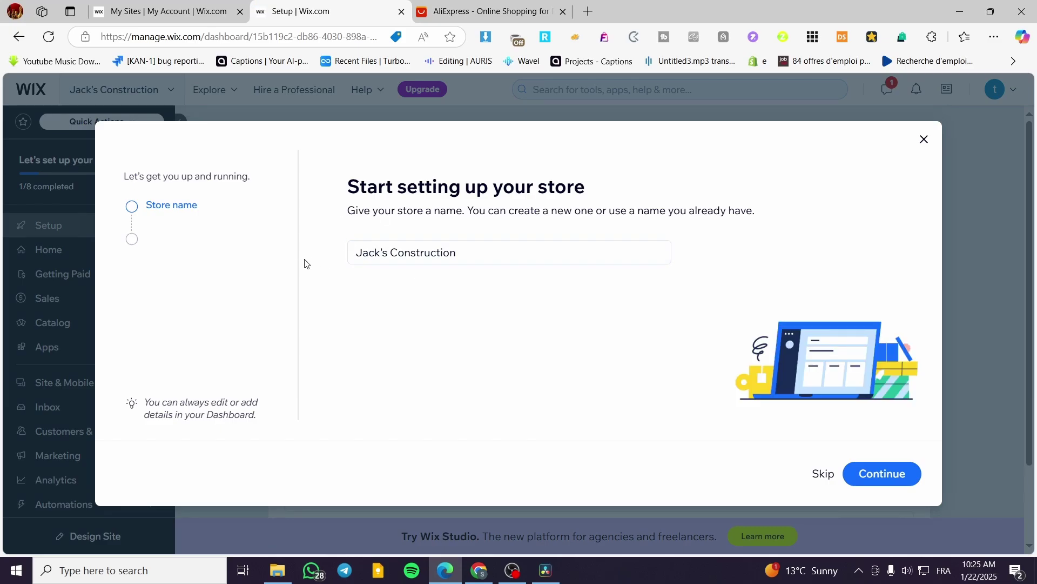
Replace the suggested store name with "Jack's Groceries" and continue.
triple_click(463, 261)
key(BackSpace)
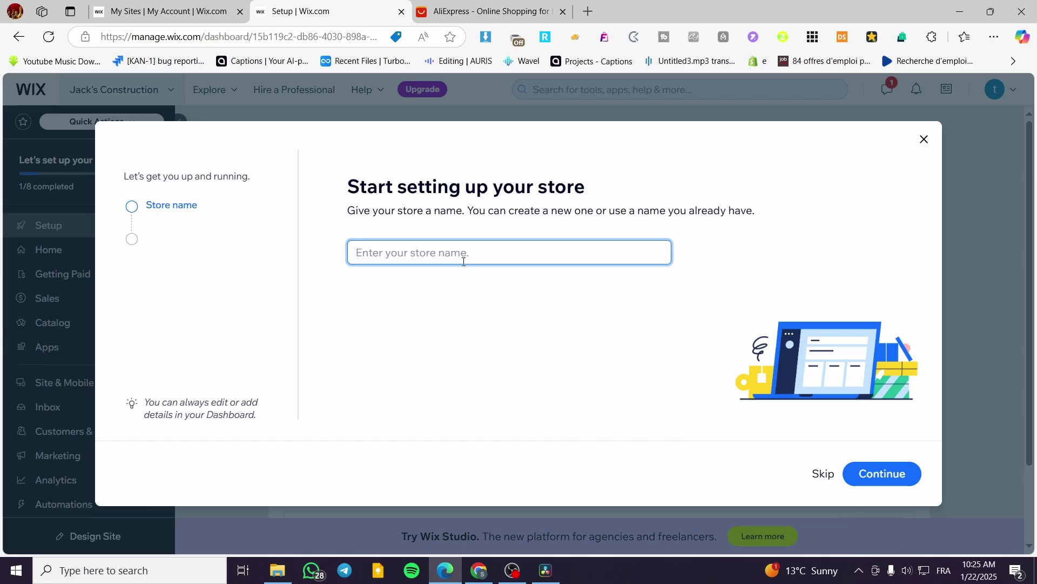
text(Jack'zs)
key(BackSpace)
text(s )
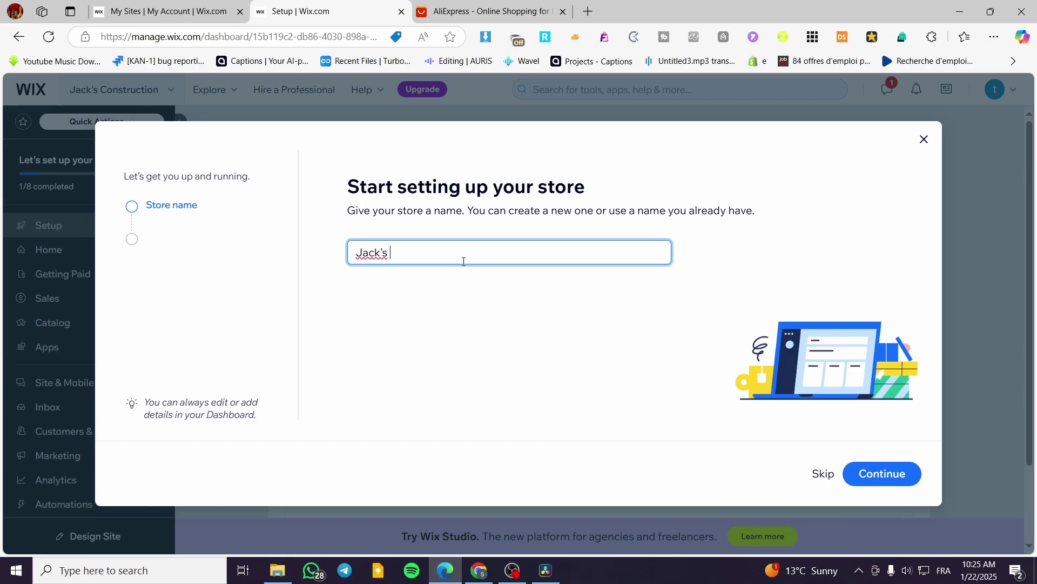
text(Groceries)
click(883, 475)
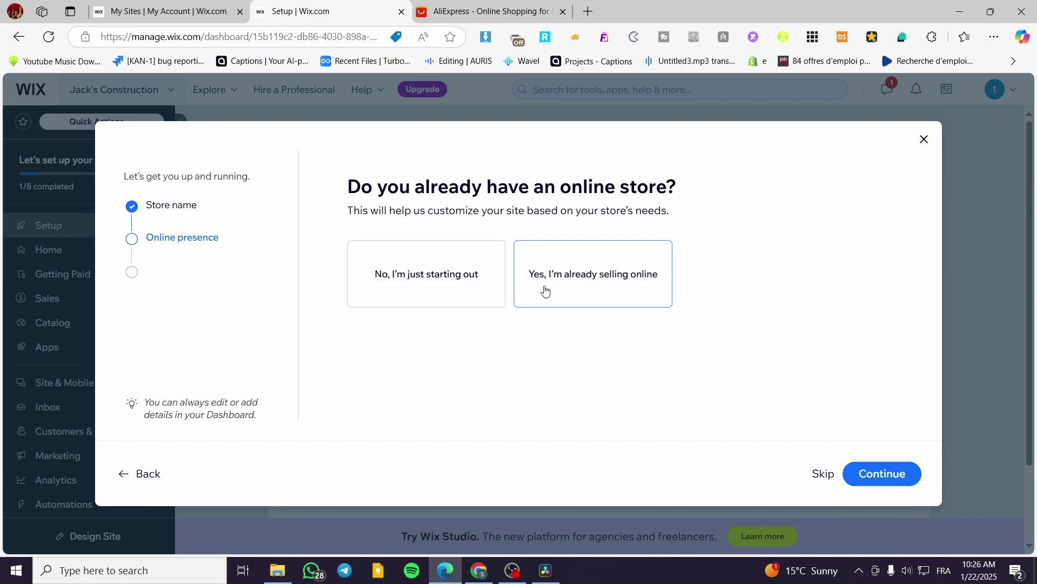
click(564, 287)
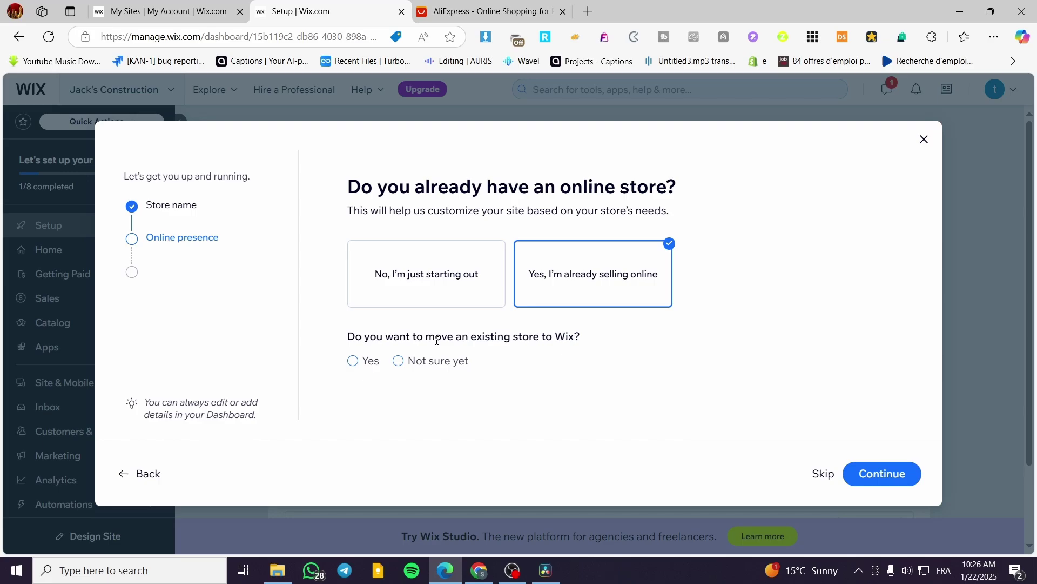
click(357, 363)
click(422, 366)
Answer that the online store is just starting out, and specify physical products and services as what it sells.
click(451, 263)
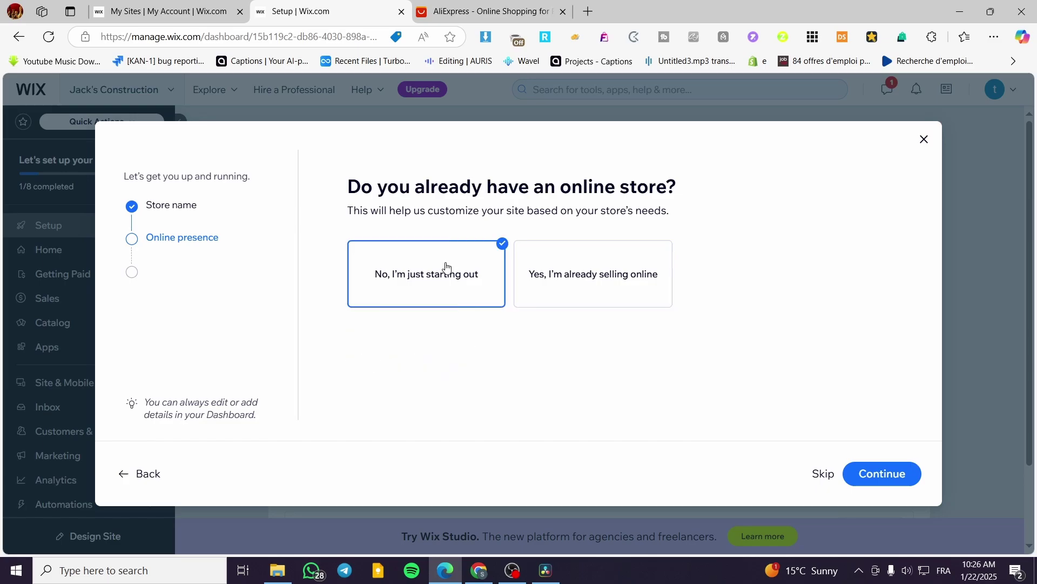
click(881, 481)
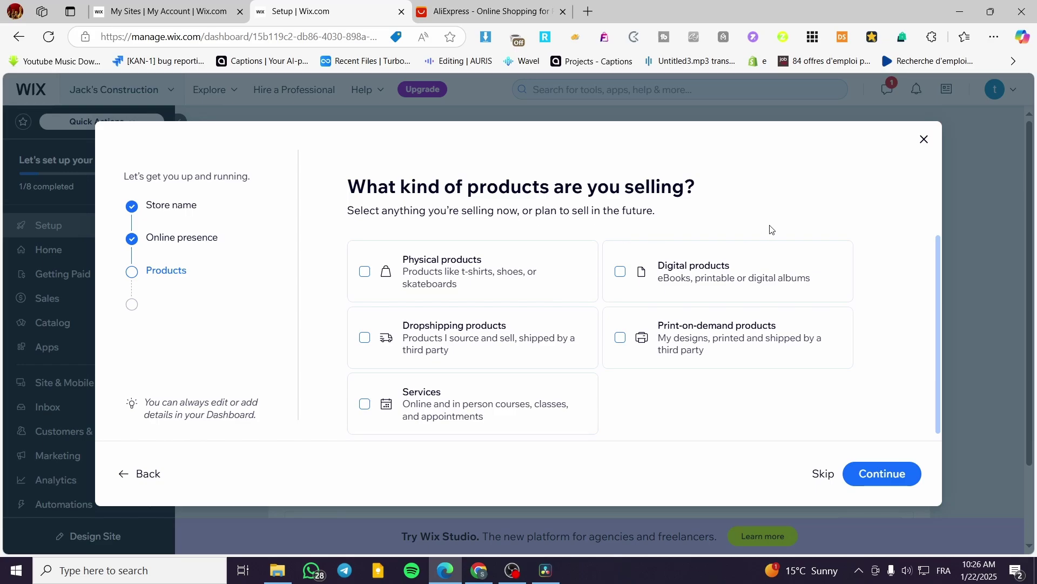
click(471, 273)
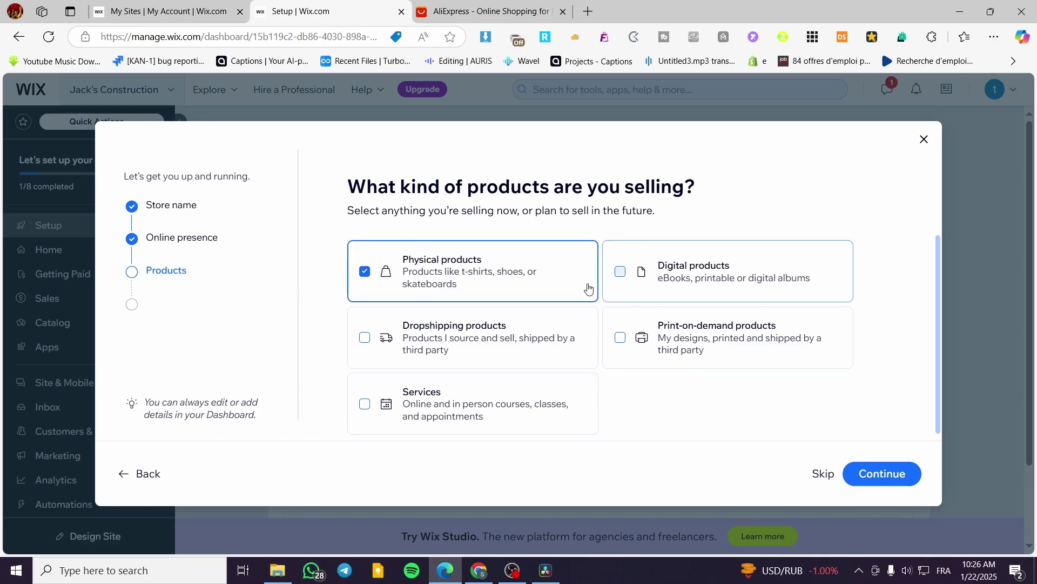
click(434, 413)
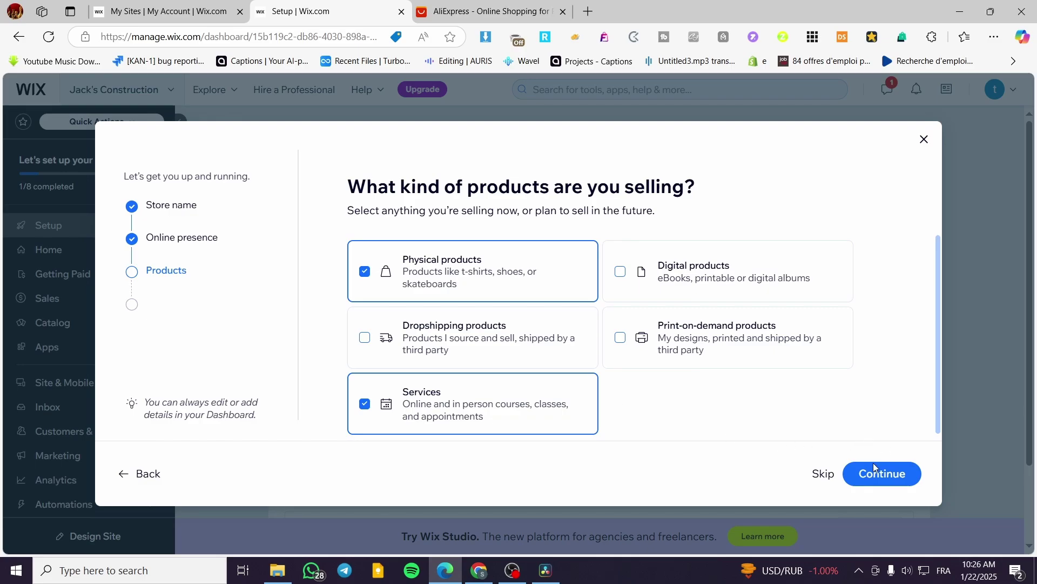
click(882, 480)
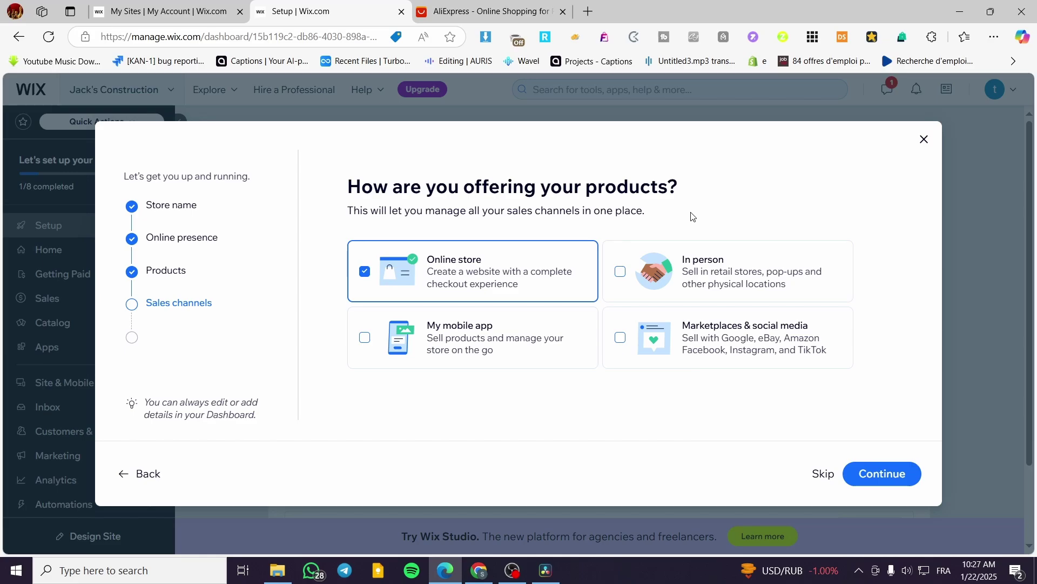
Add in person, mobile app, and marketplaces & social media as sales channels, and finish the setup to reach the dashboard.
click(629, 273)
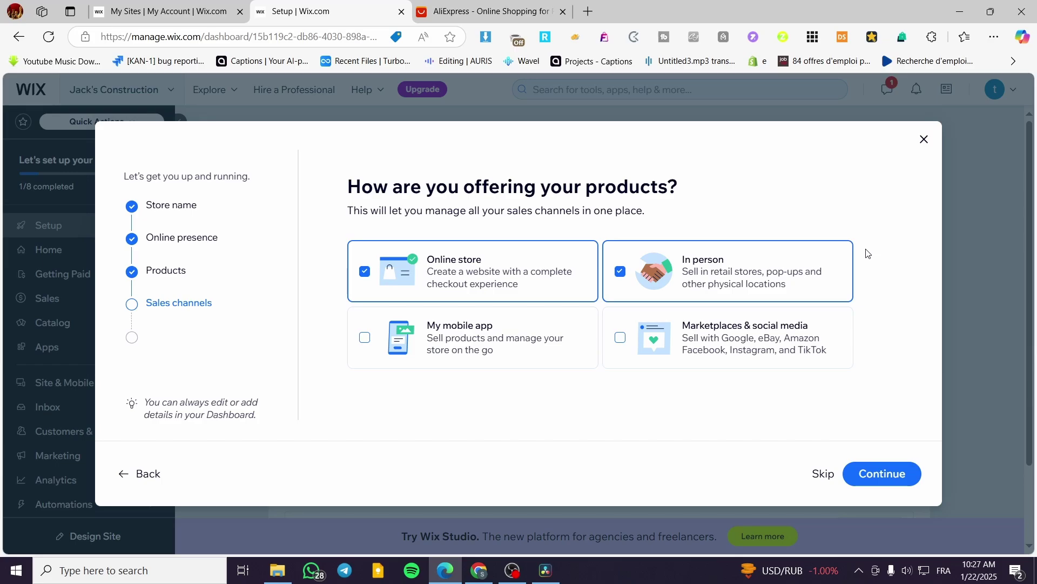
click(467, 354)
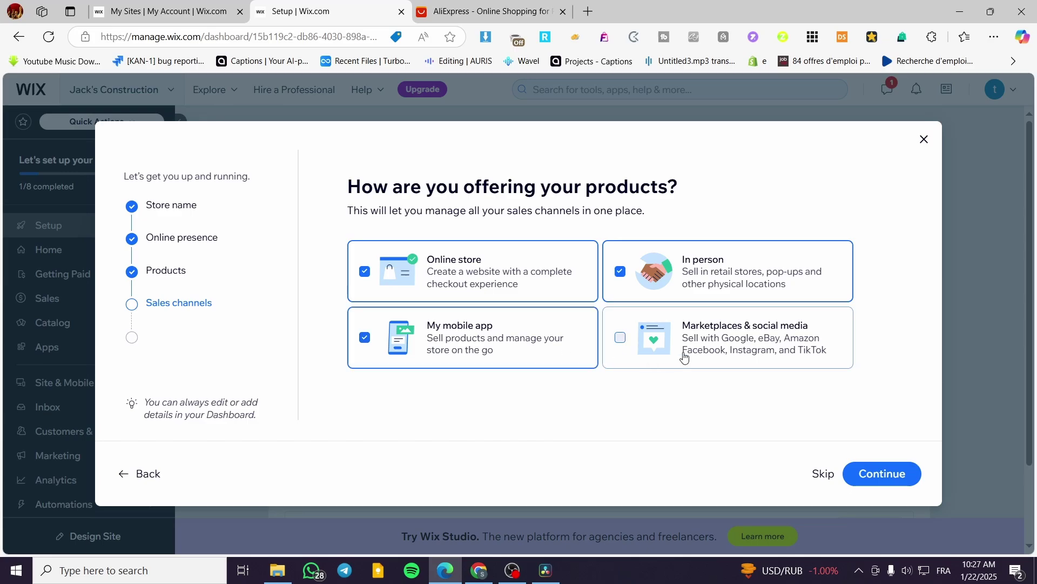
click(724, 357)
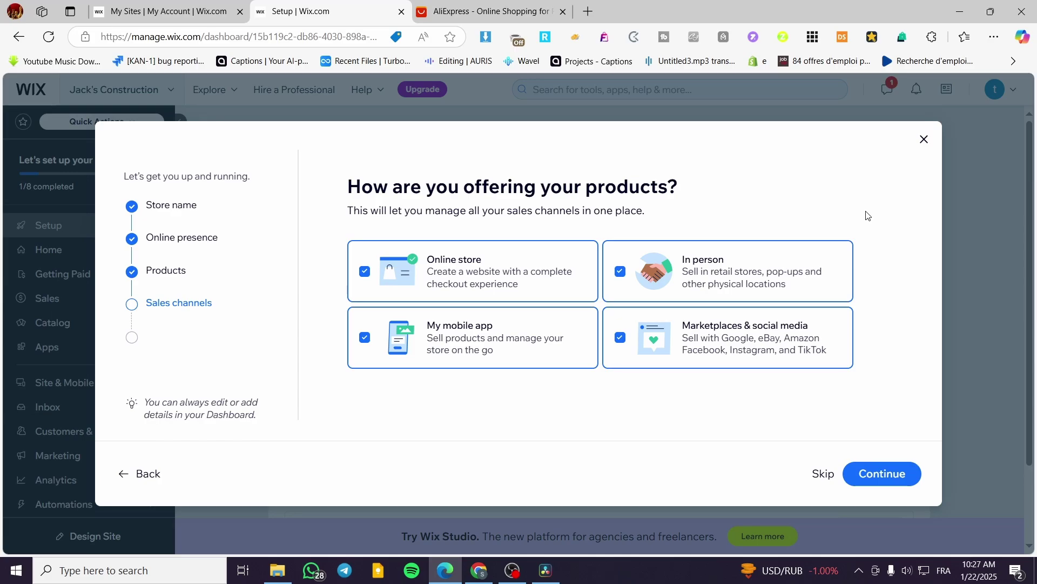
click(890, 474)
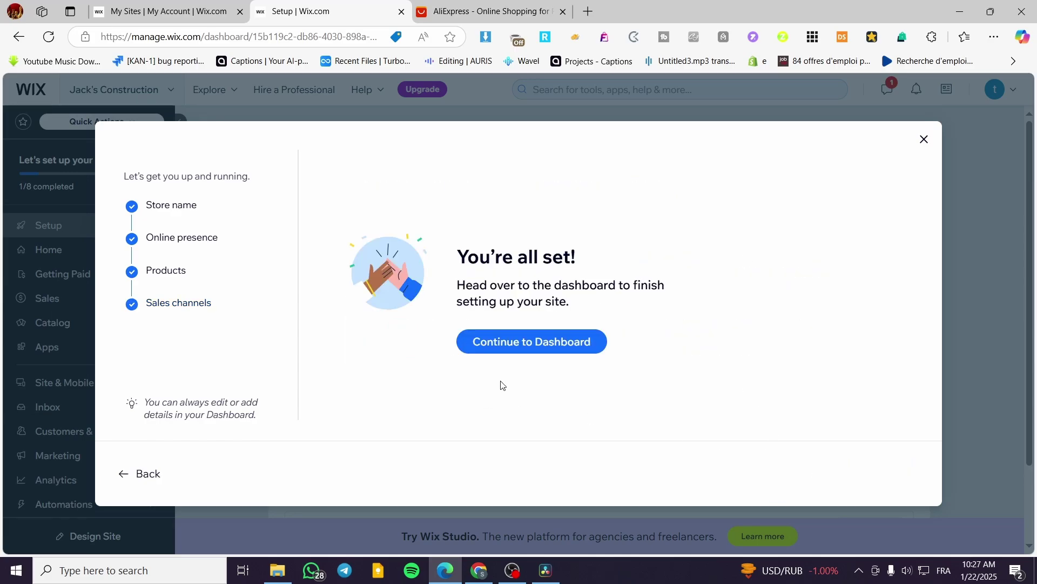
click(555, 345)
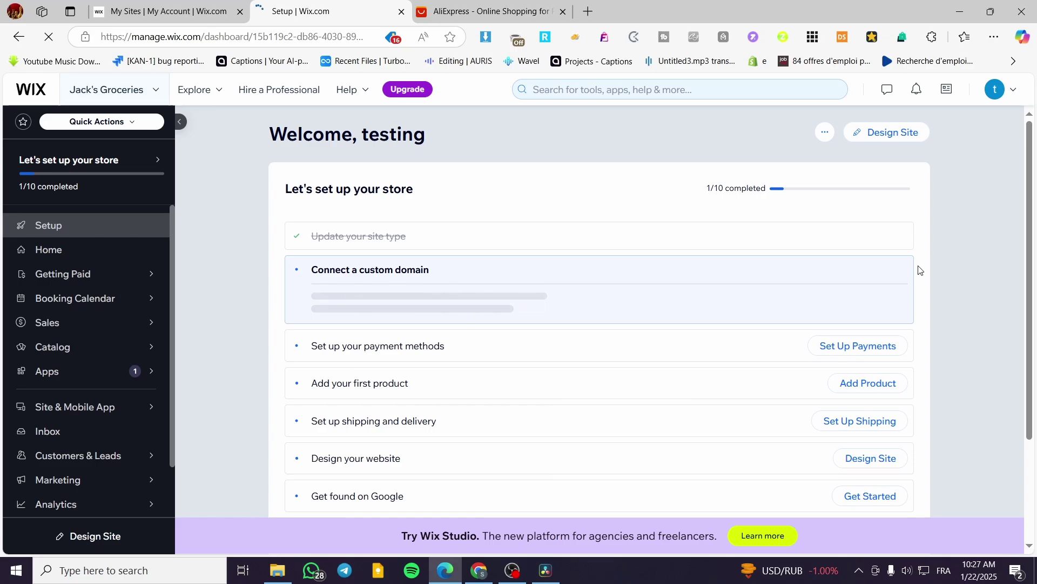
Dismiss the business plan sale offer and open the catalog's list of store products.
mouse_move(141, 404)
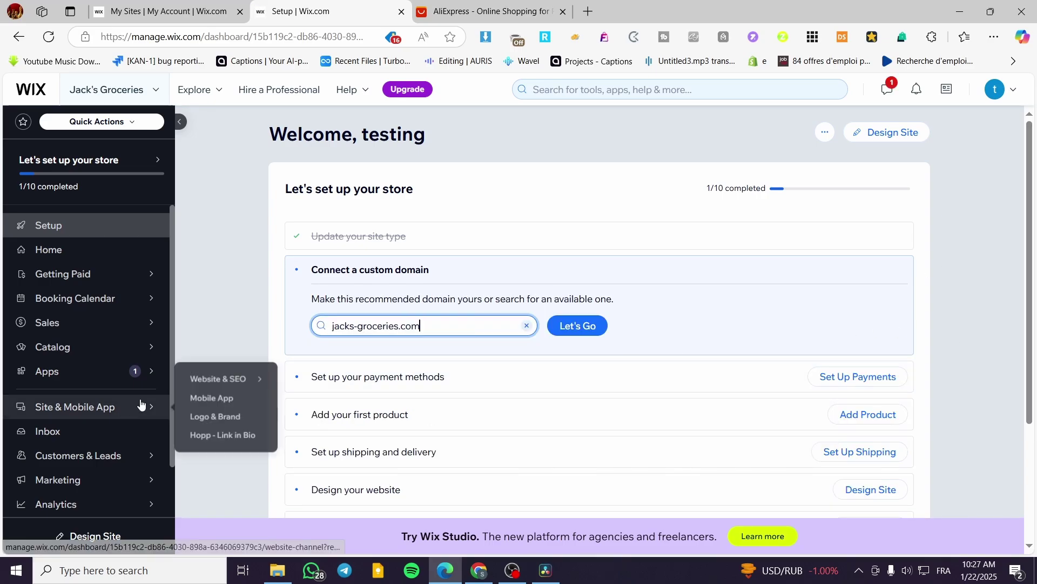
mouse_move(96, 349)
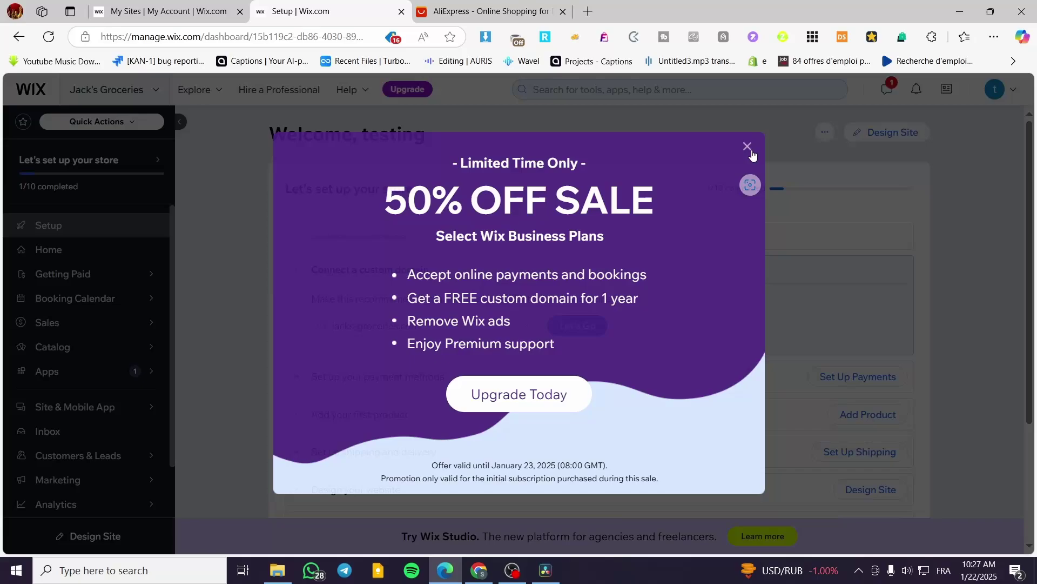
click(748, 147)
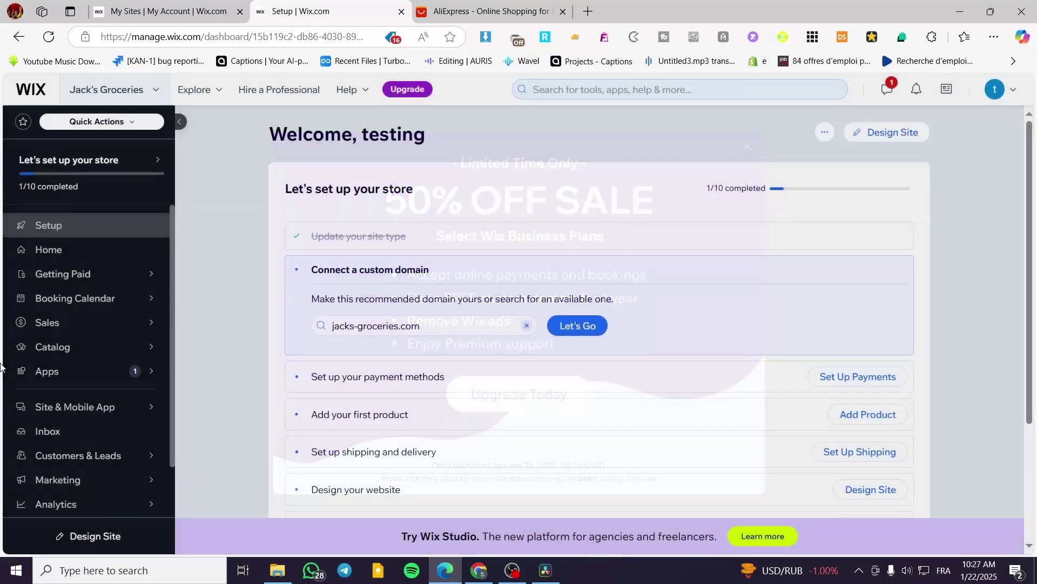
mouse_move(52, 351)
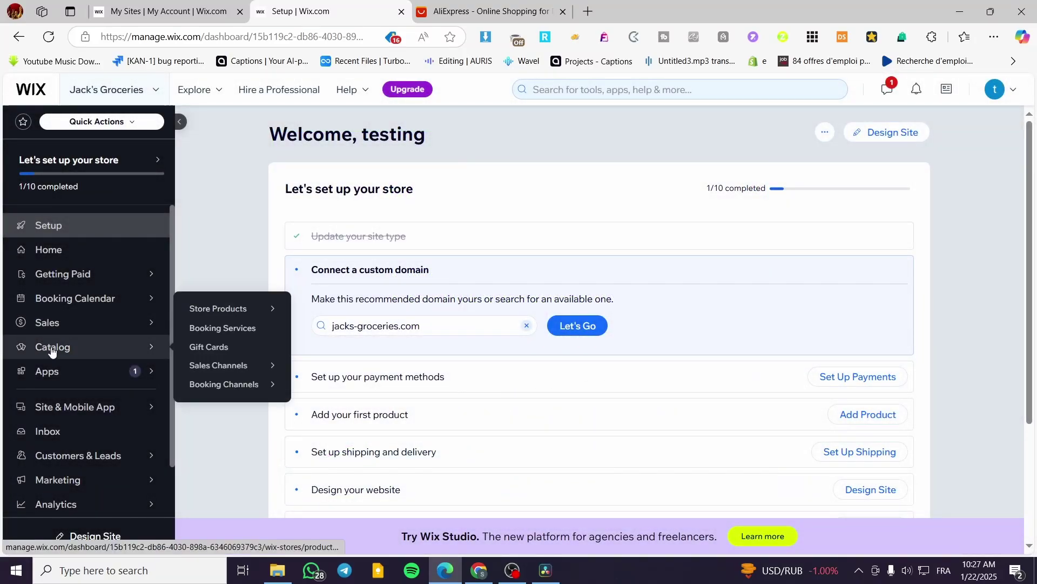
mouse_move(231, 319)
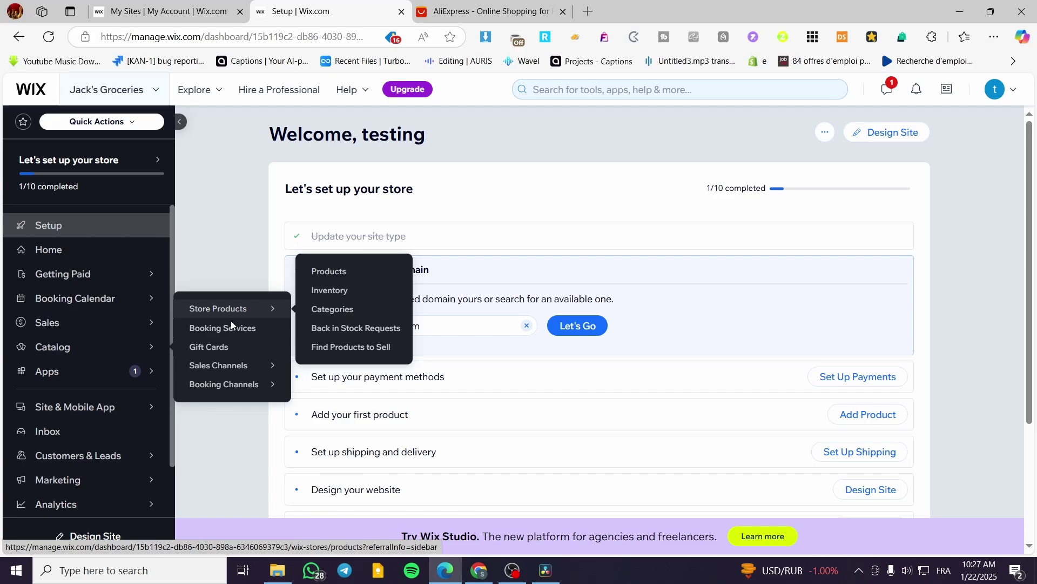
mouse_move(252, 365)
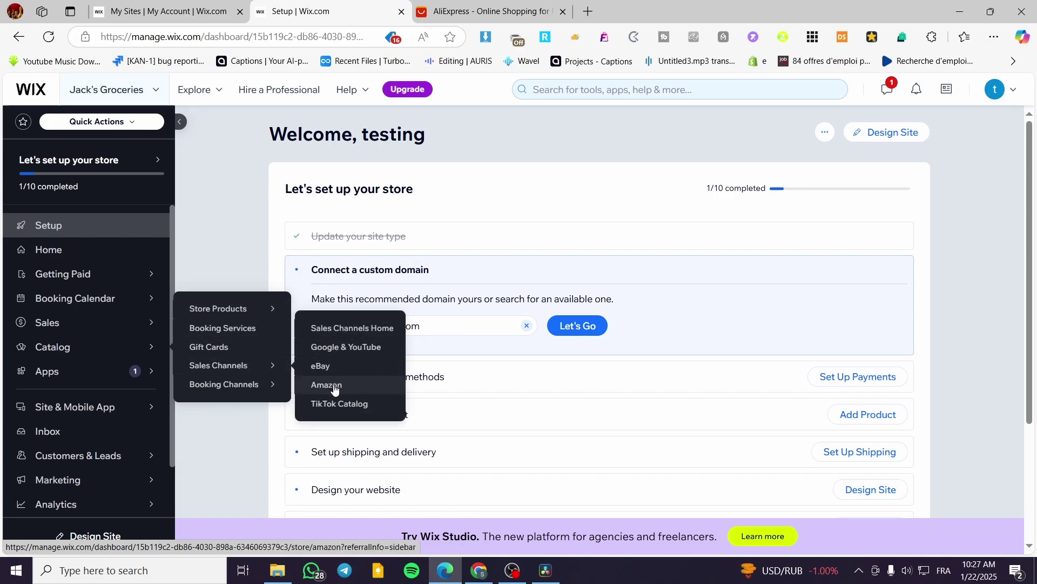
mouse_move(253, 388)
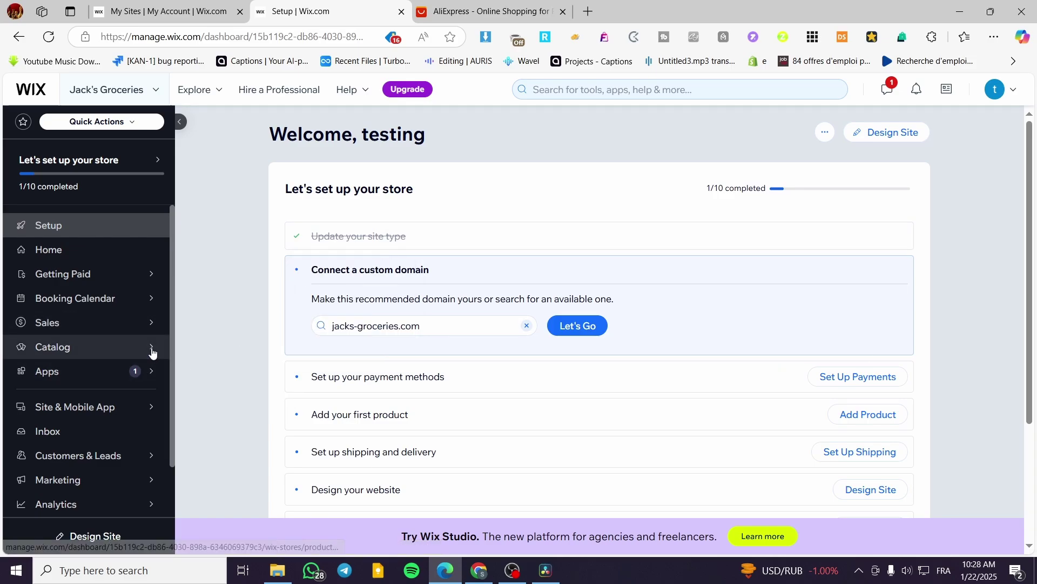
mouse_move(151, 348)
click(378, 271)
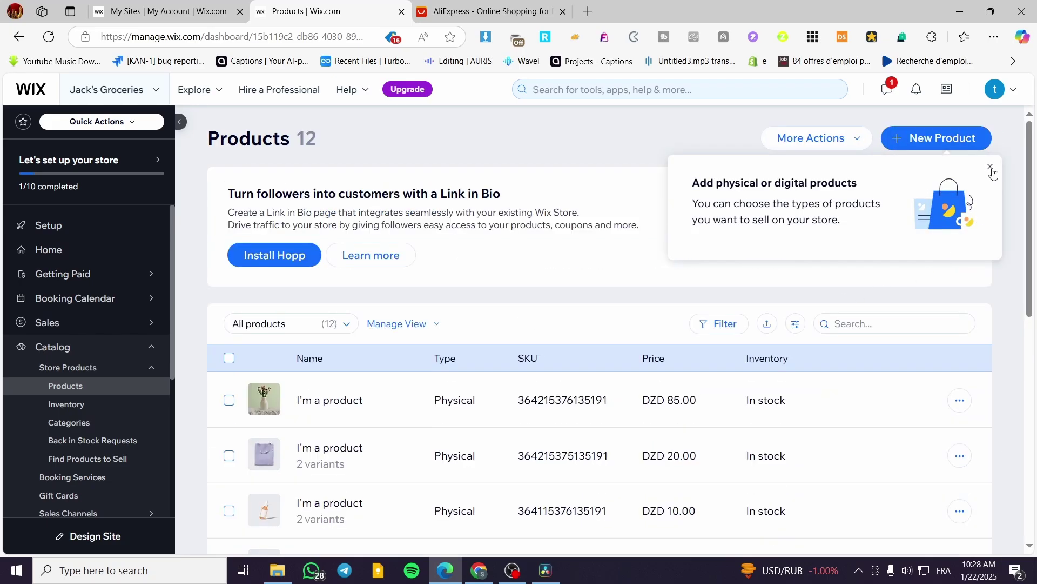
click(992, 170)
Select all the sample products and look through the product list.
scroll(394, 377, down, 1)
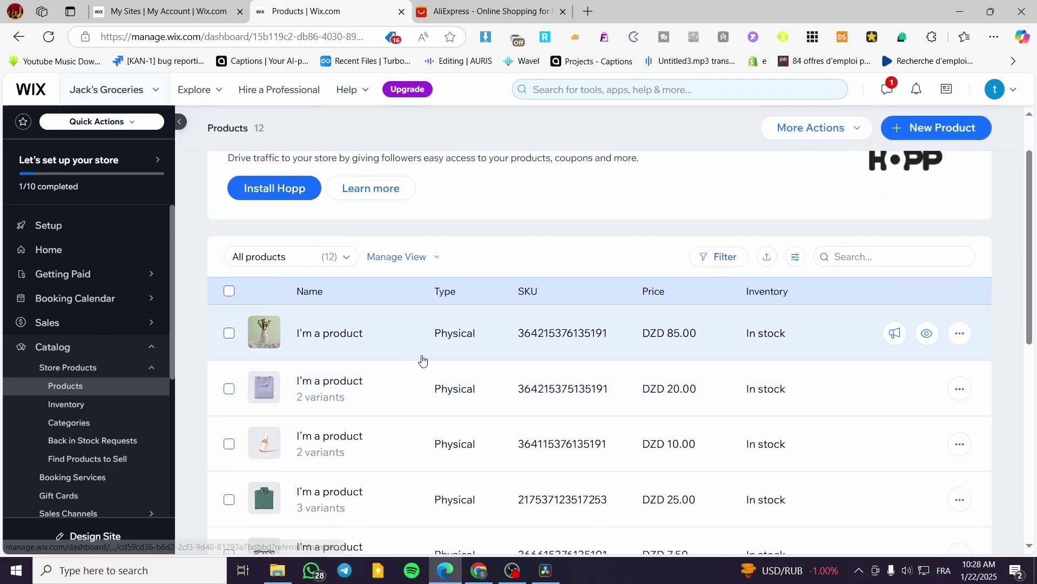
scroll(429, 356, down, 1)
scroll(232, 270, up, 1)
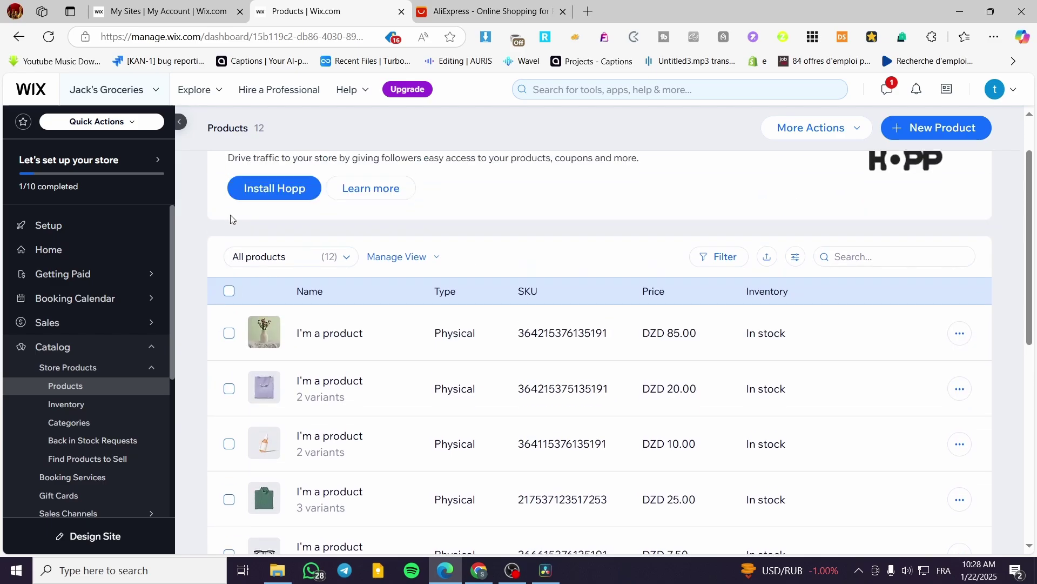
click(229, 292)
scroll(551, 340, down, 6)
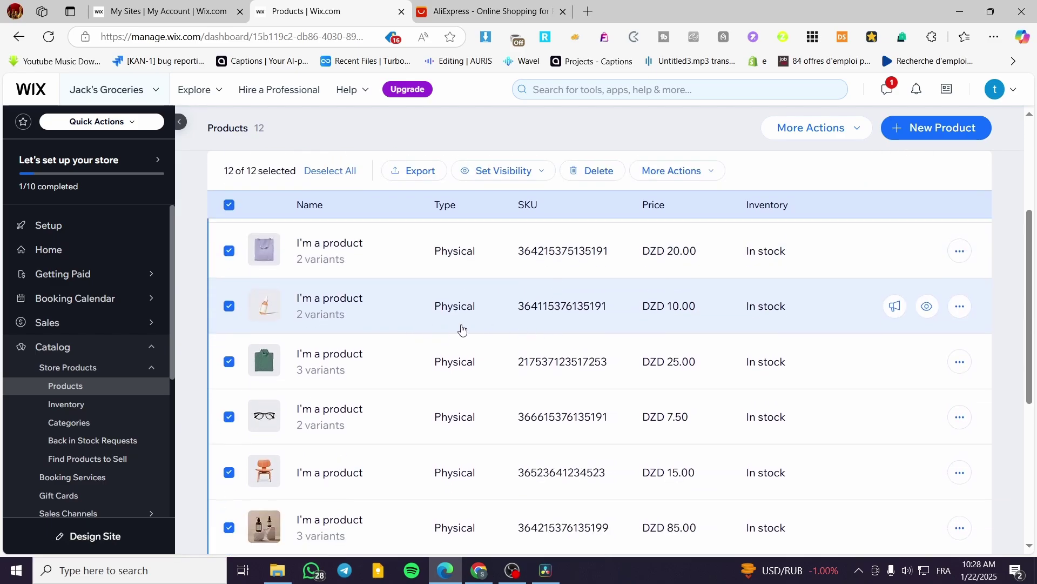
scroll(450, 336, up, 6)
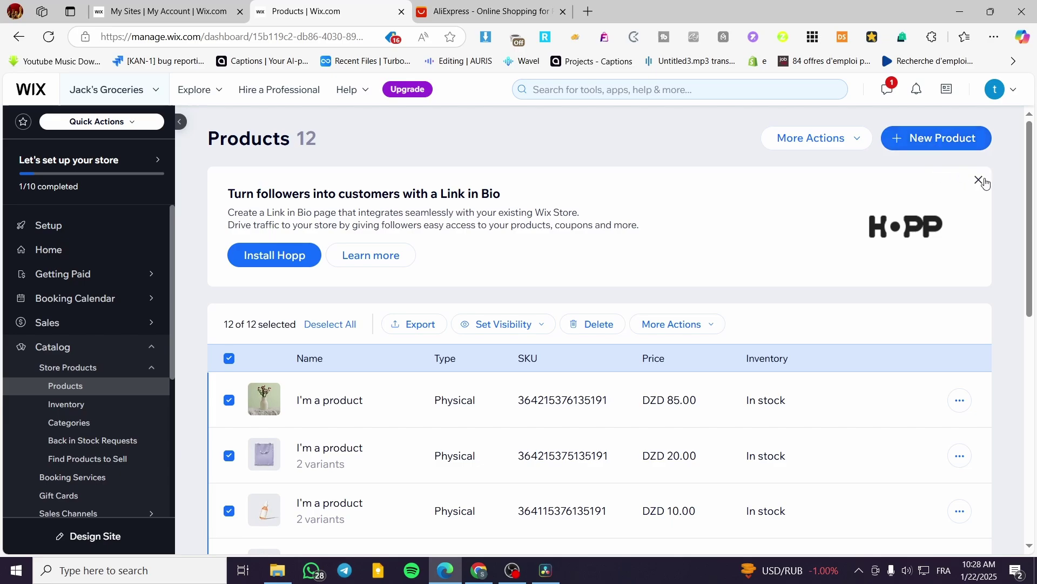
Start a new physical product and add a new ribbon named "Fresh" to it.
click(961, 149)
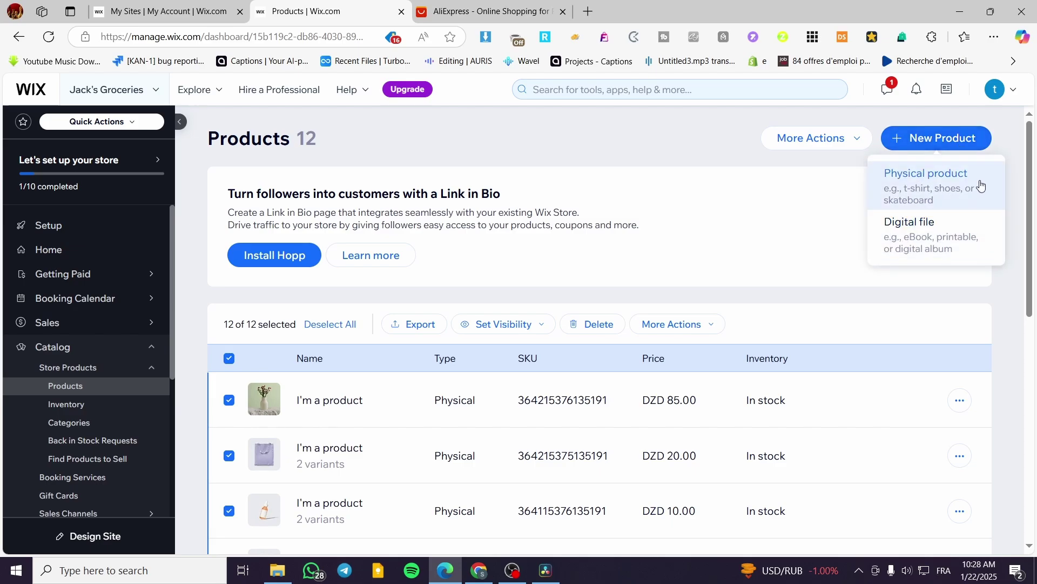
click(944, 199)
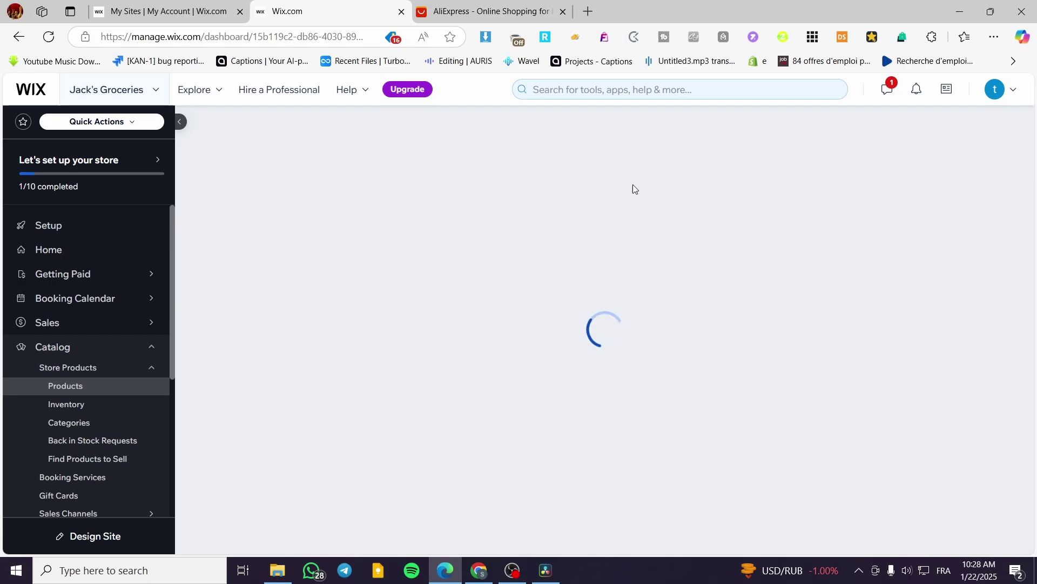
scroll(399, 262, down, 5)
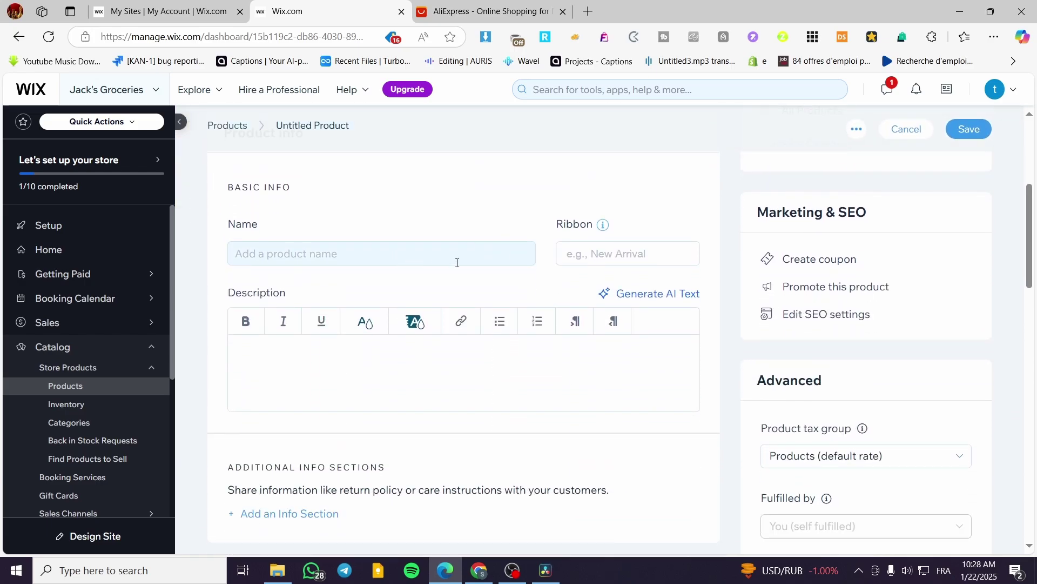
click(536, 369)
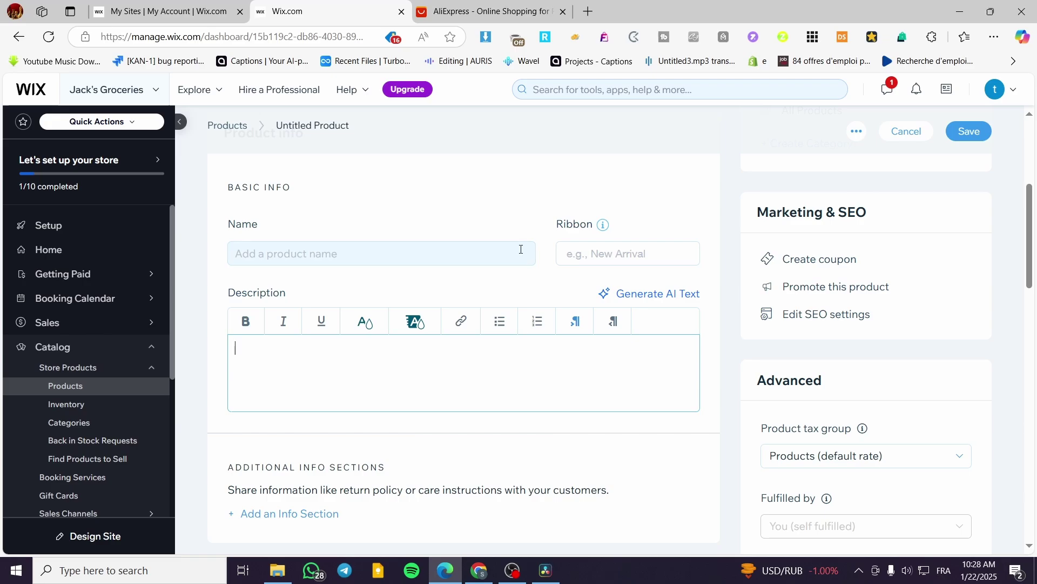
click(602, 250)
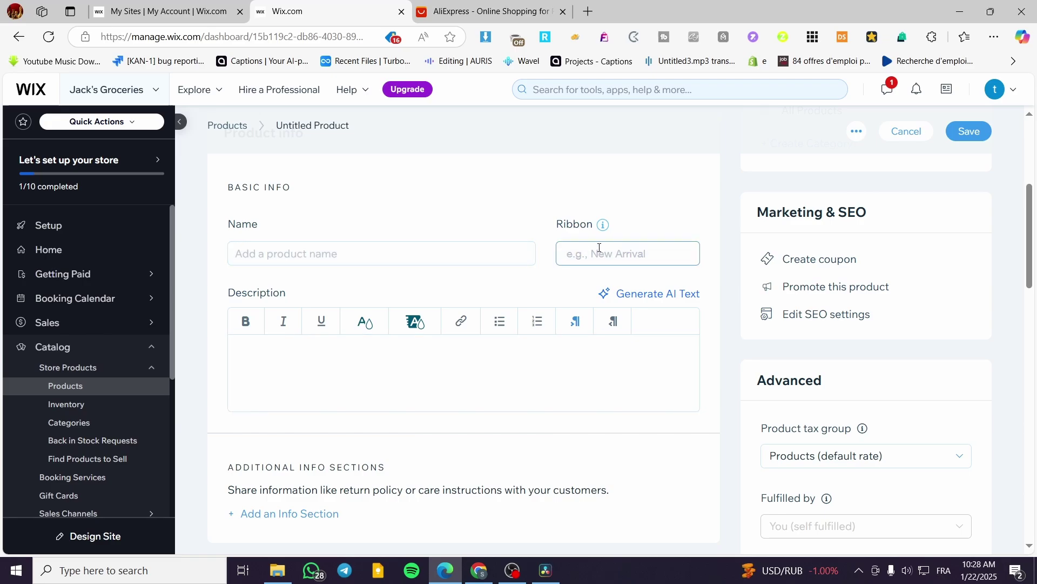
text(Fresh)
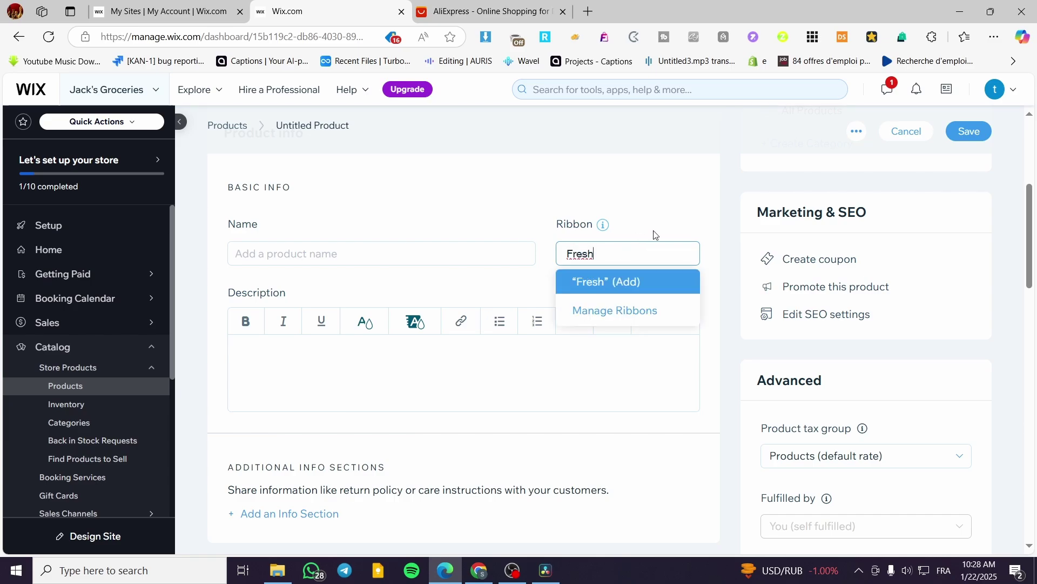
click(658, 285)
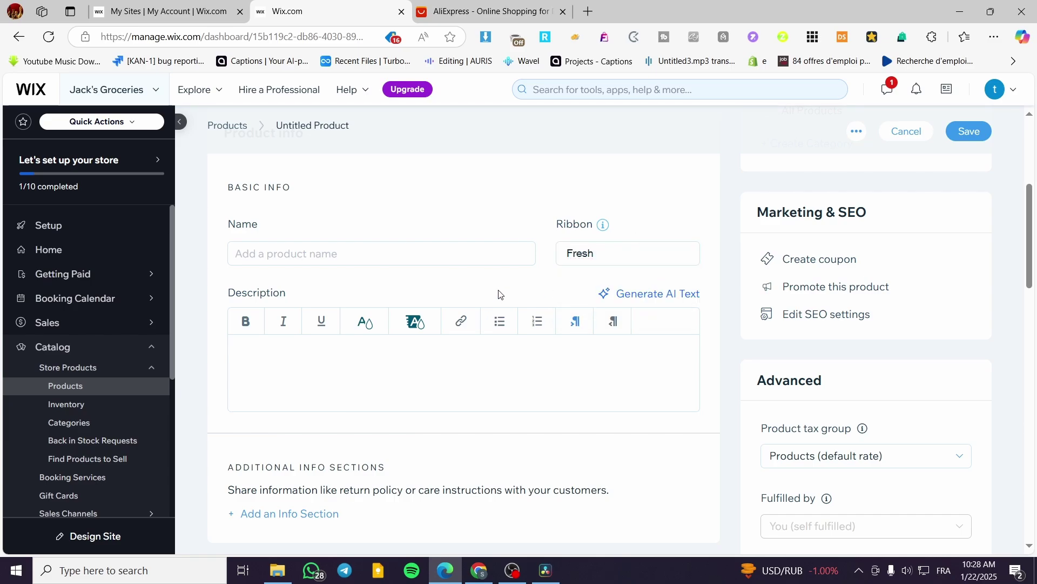
Enter "Tomato" as the product name and replace it with "Apple Juice".
click(393, 262)
text(Tomato)
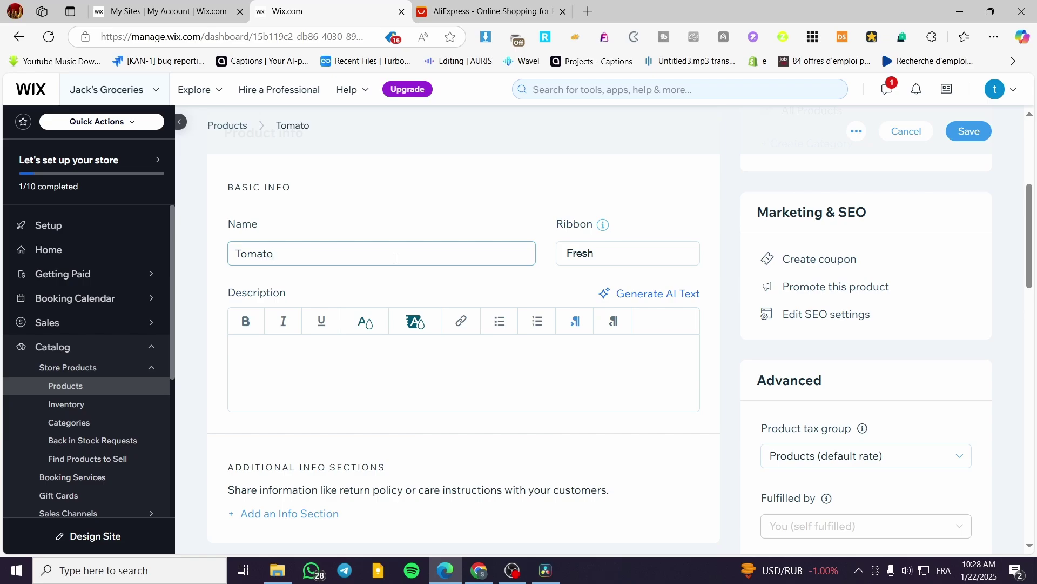
drag(381, 256, 188, 250)
key(BackSpace)
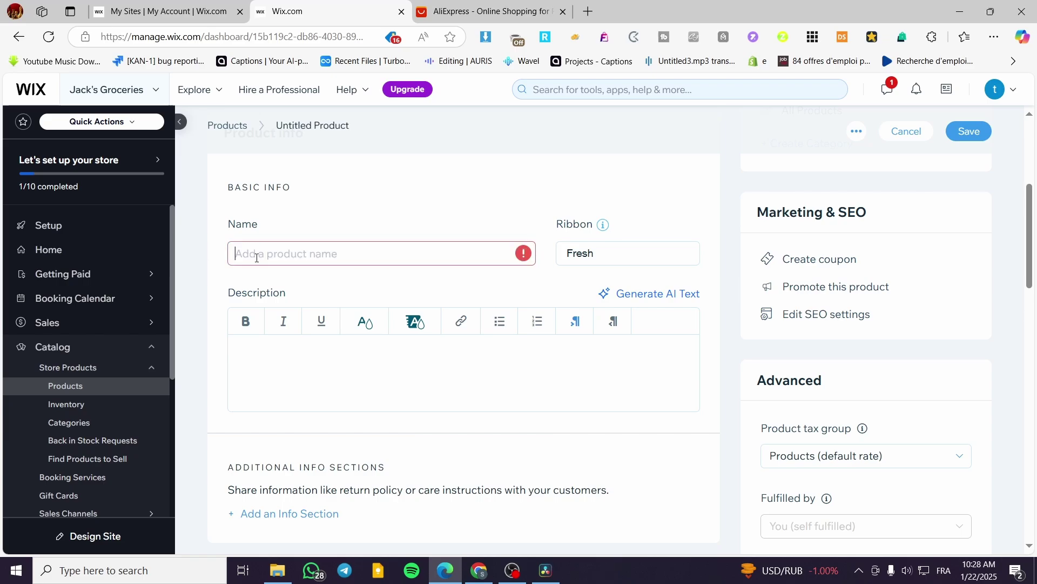
text(Apple Juice)
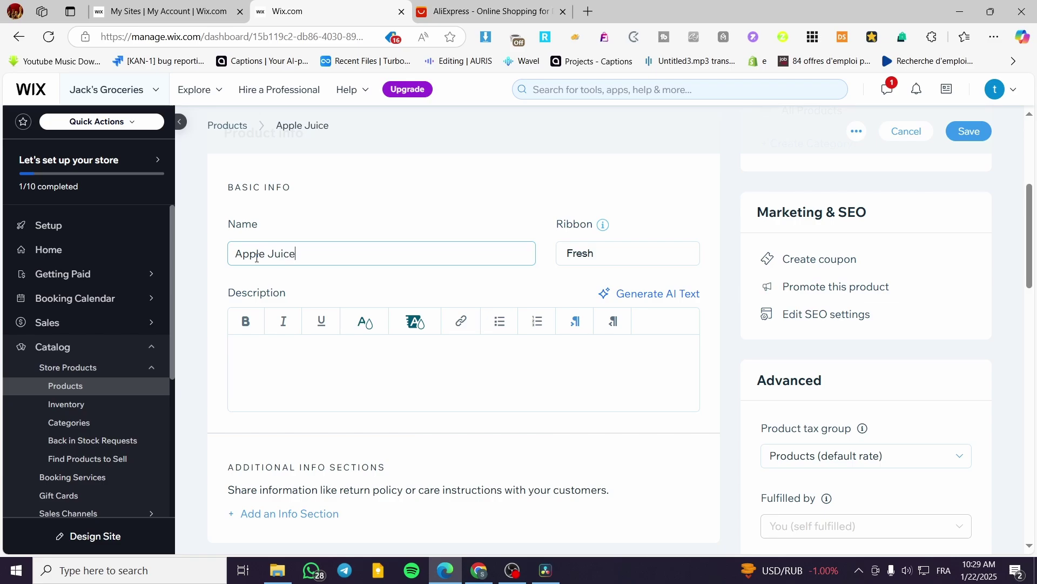
click(290, 349)
drag(318, 256, 202, 263)
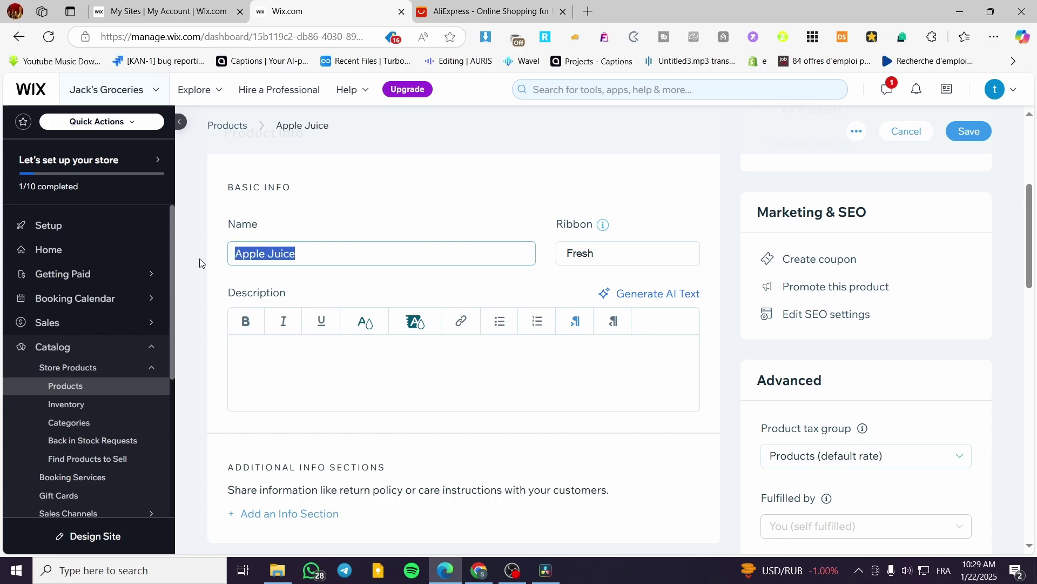
click(259, 258)
click(324, 392)
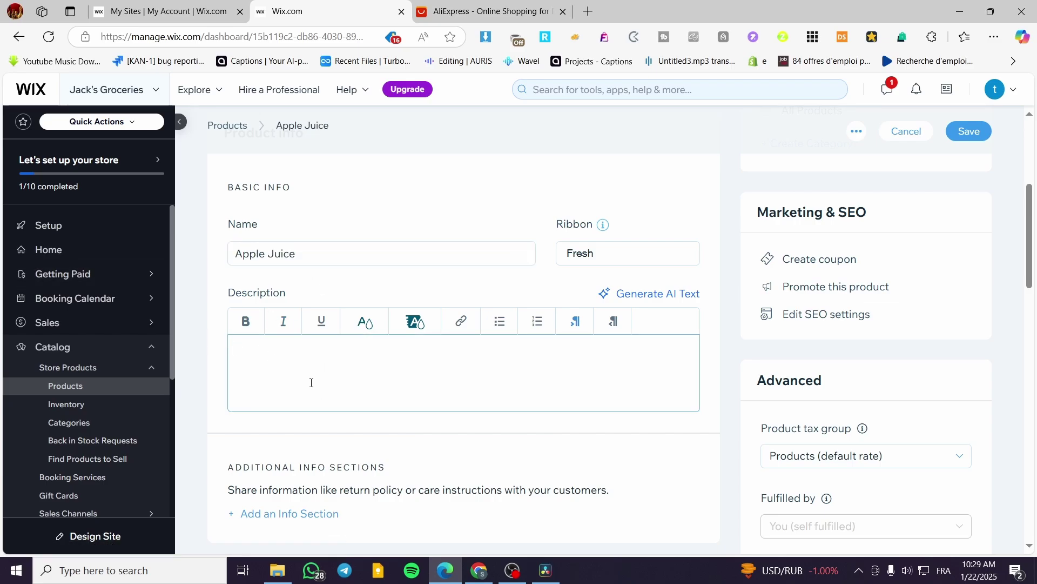
click(308, 255)
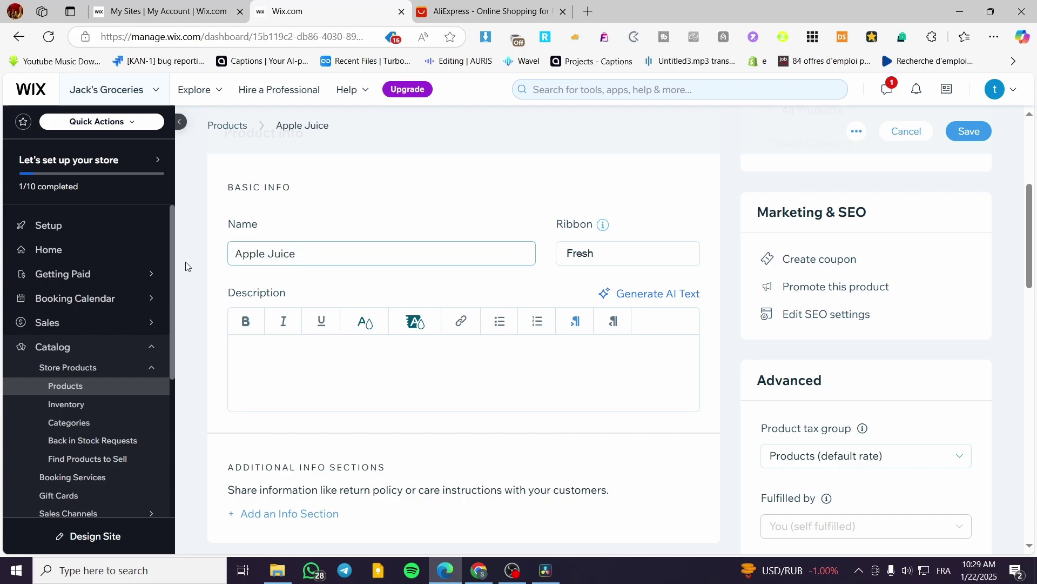
click(255, 364)
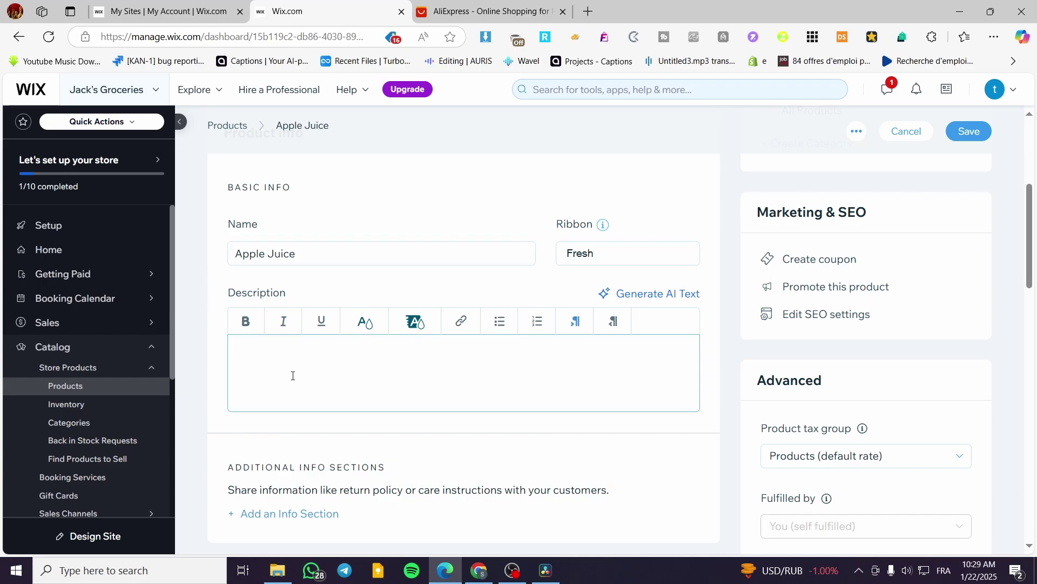
drag(303, 253, 180, 254)
click(284, 357)
Examine the product form's pricing, inventory and shipping, pre-order, and subscriptions sections.
scroll(314, 410, down, 5)
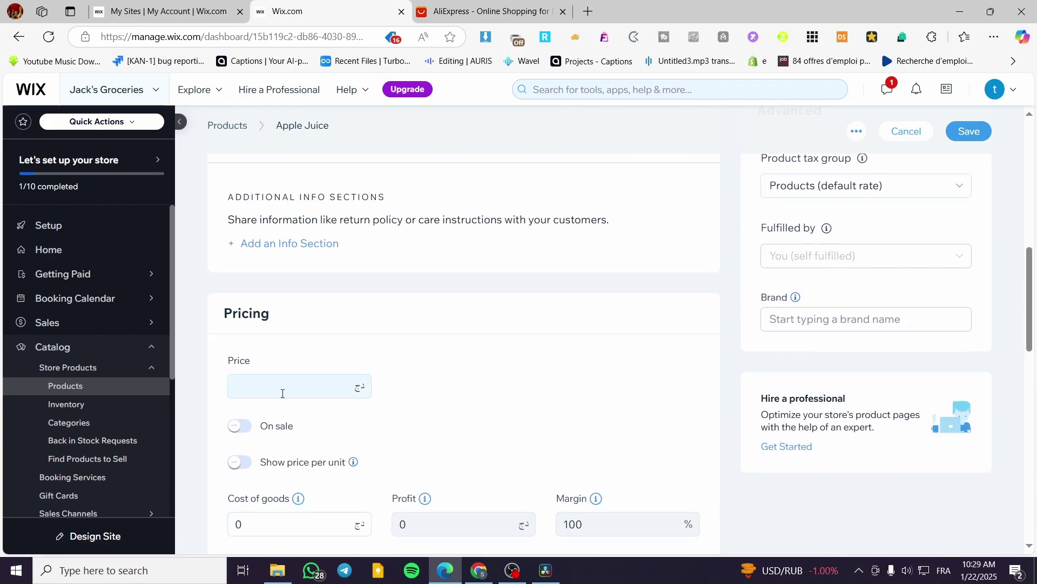
click(298, 394)
click(440, 385)
scroll(306, 385, down, 6)
scroll(413, 317, up, 7)
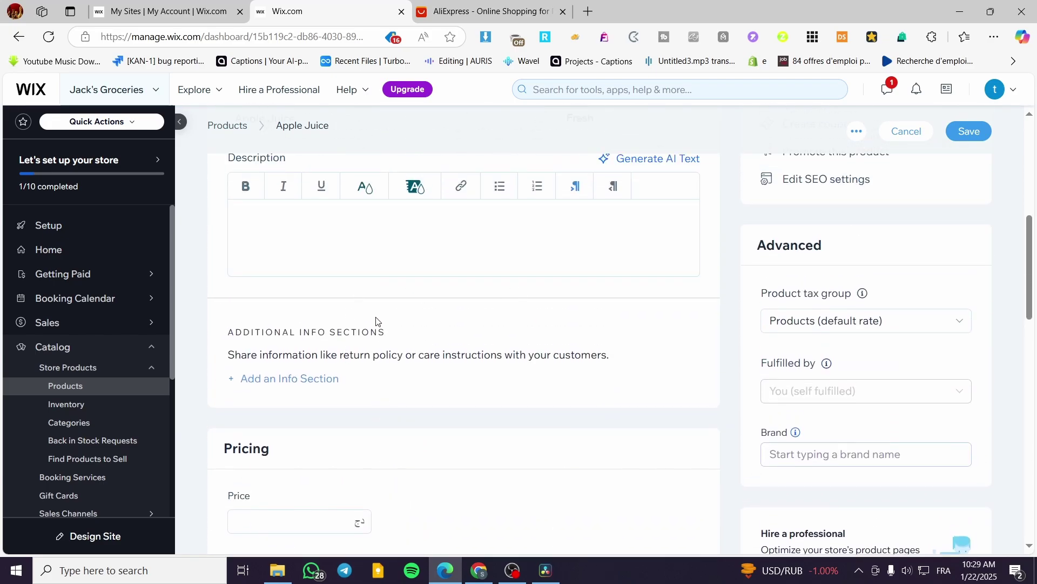
scroll(378, 335, down, 8)
scroll(486, 416, down, 5)
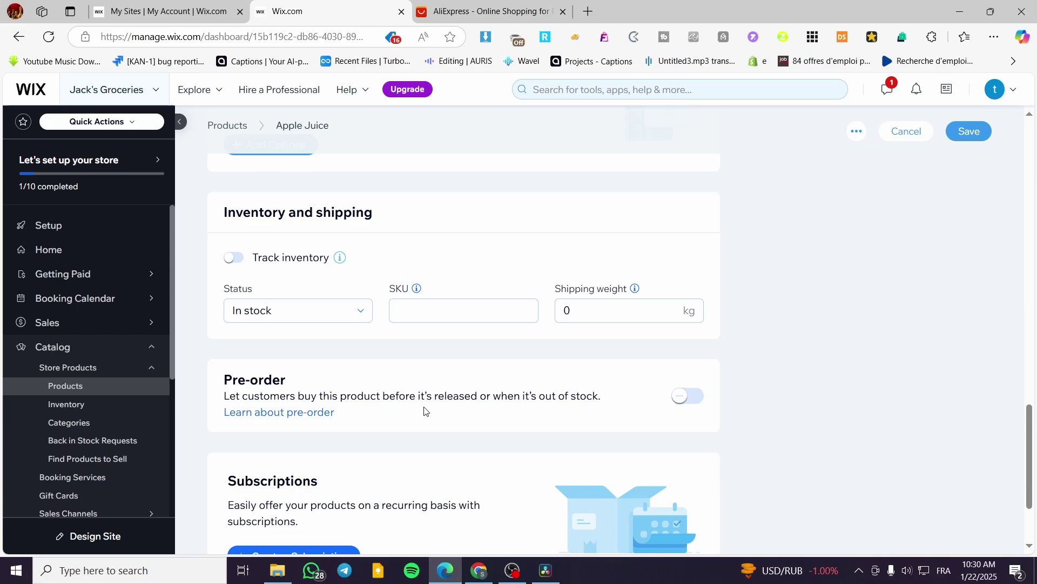
scroll(424, 410, down, 3)
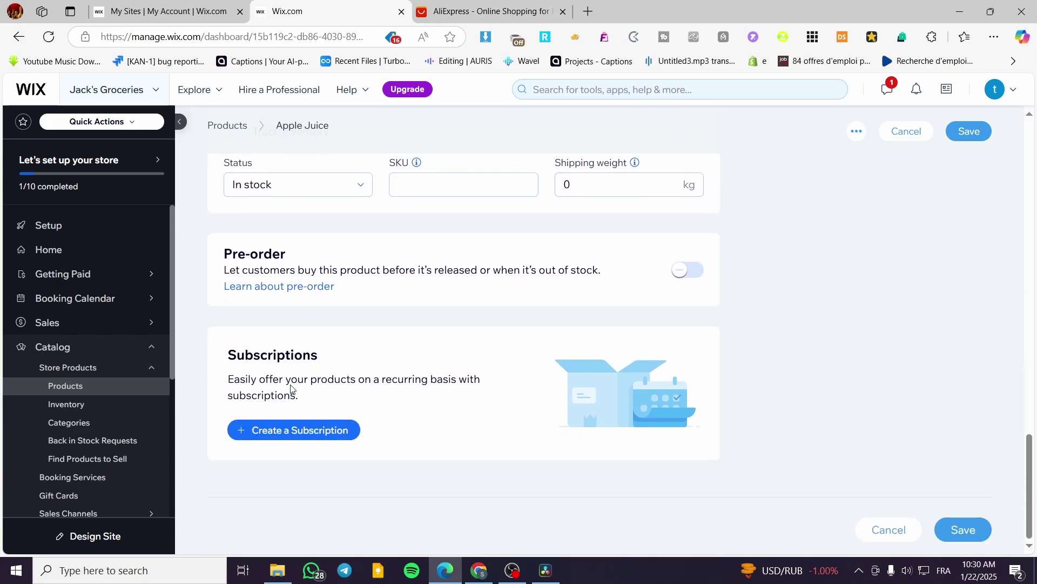
drag(330, 361, 222, 356)
click(382, 366)
Start a subscription for the Apple Juice product, set its repeat interval to 3, and view the available interval units.
click(296, 430)
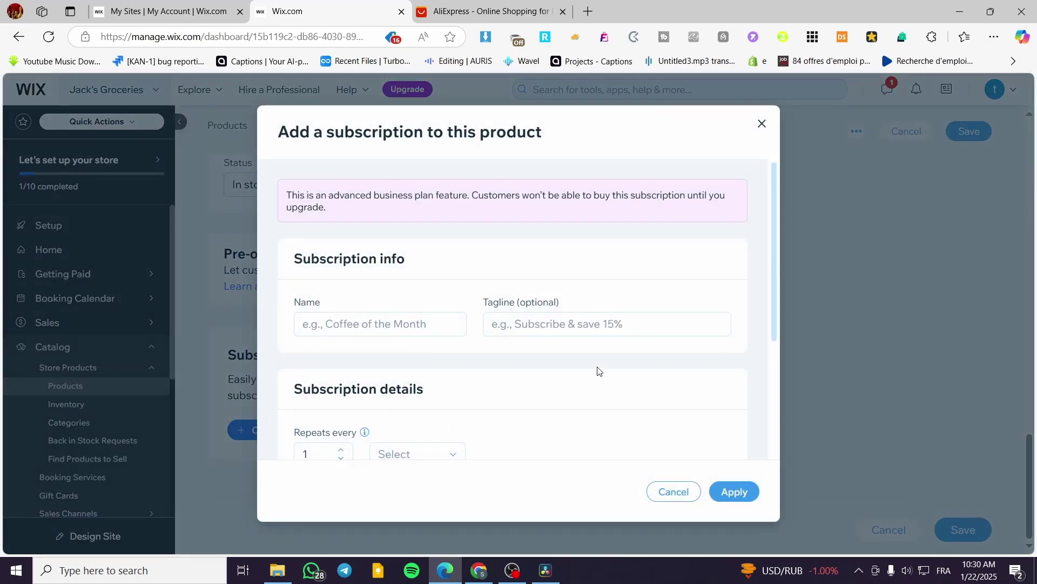
scroll(387, 307, down, 1)
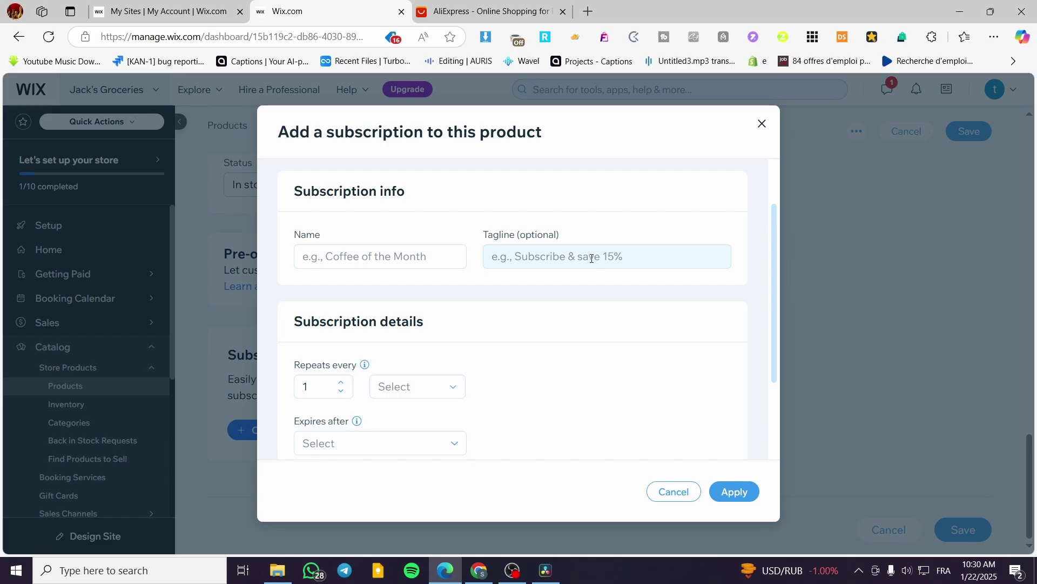
scroll(591, 258, down, 1)
click(341, 315)
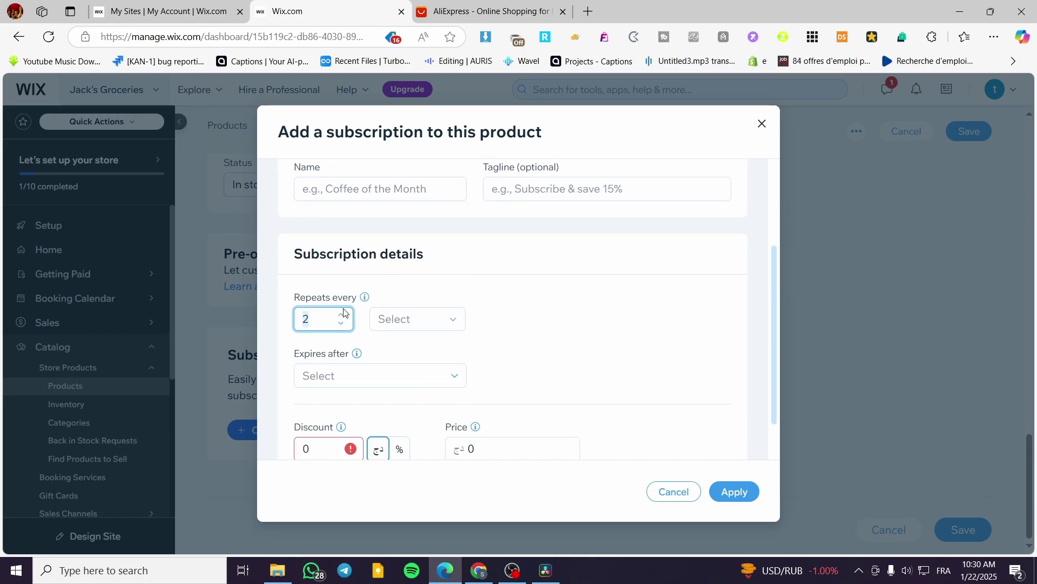
click(342, 315)
click(419, 319)
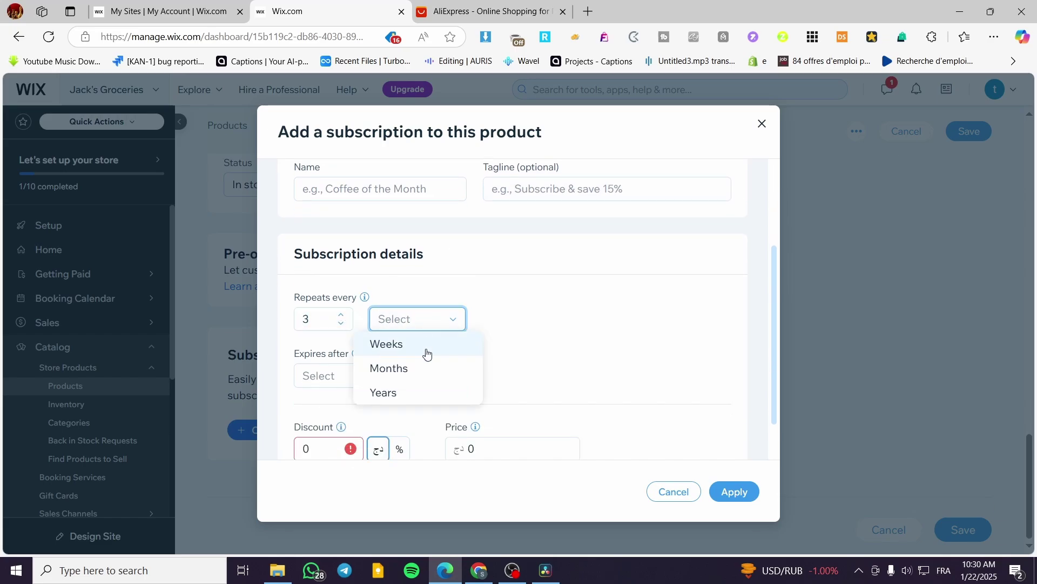
click(614, 341)
scroll(400, 387, down, 1)
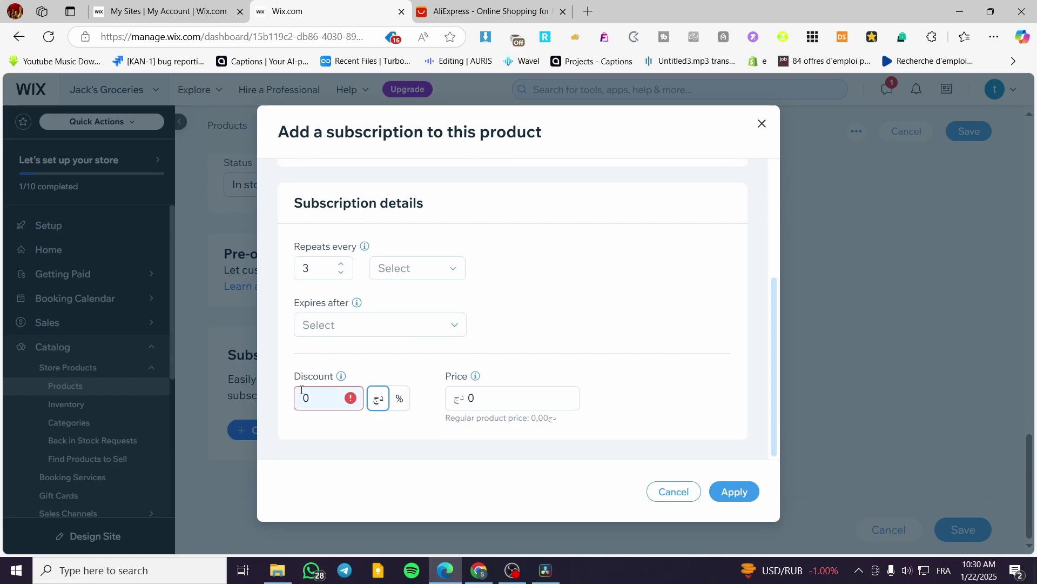
Try a subscription discount of 10 percent and a price of 100, re-enter 10 as the discount, and close without applying.
double_click(309, 400)
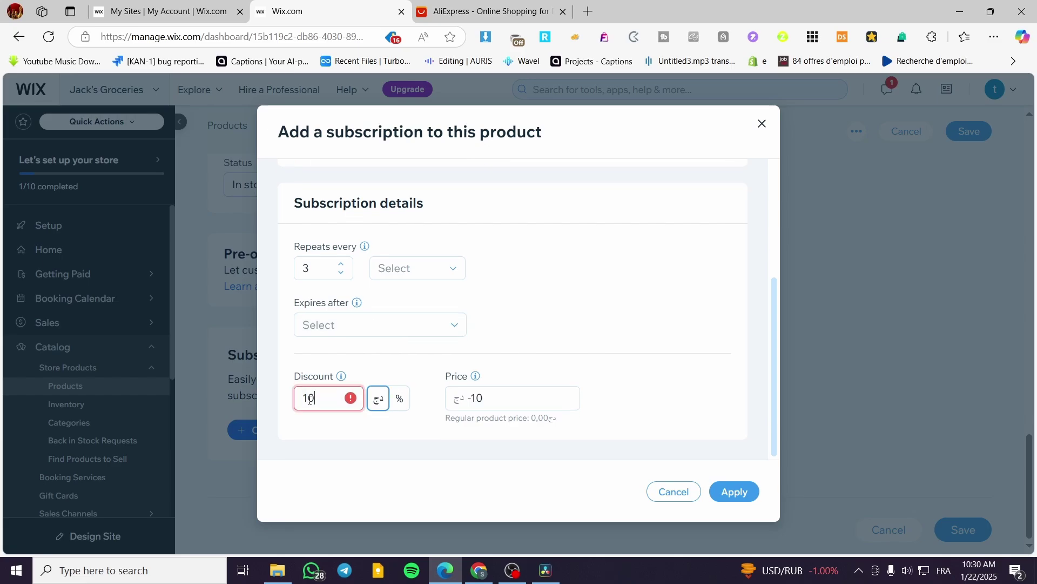
click(400, 398)
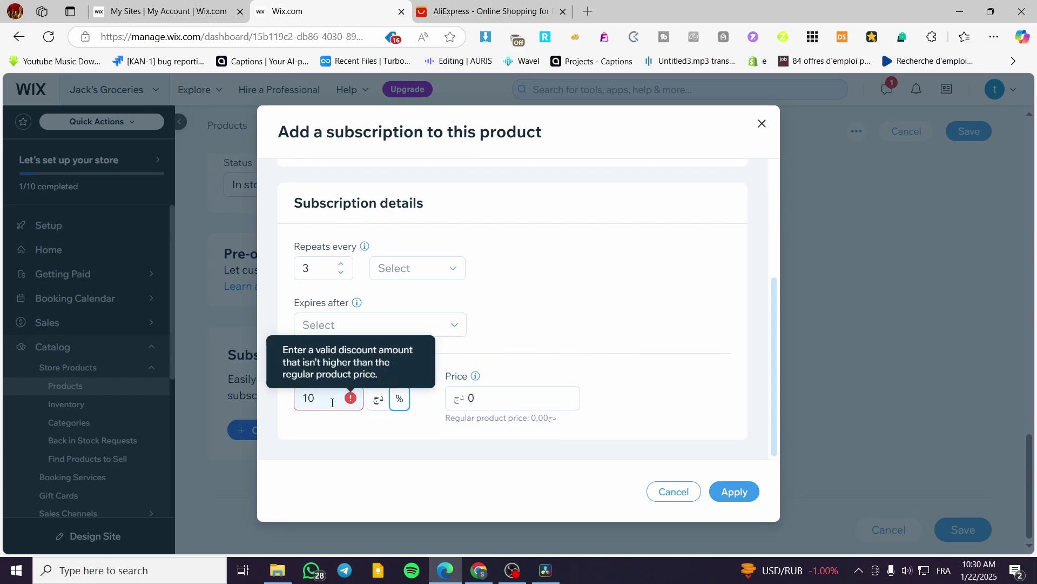
double_click(518, 399)
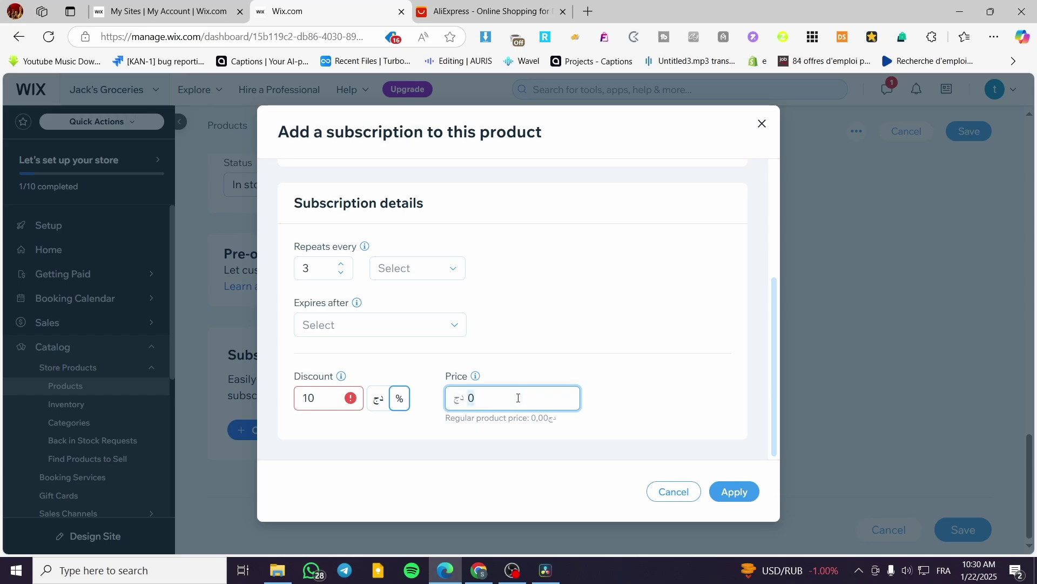
text(100)
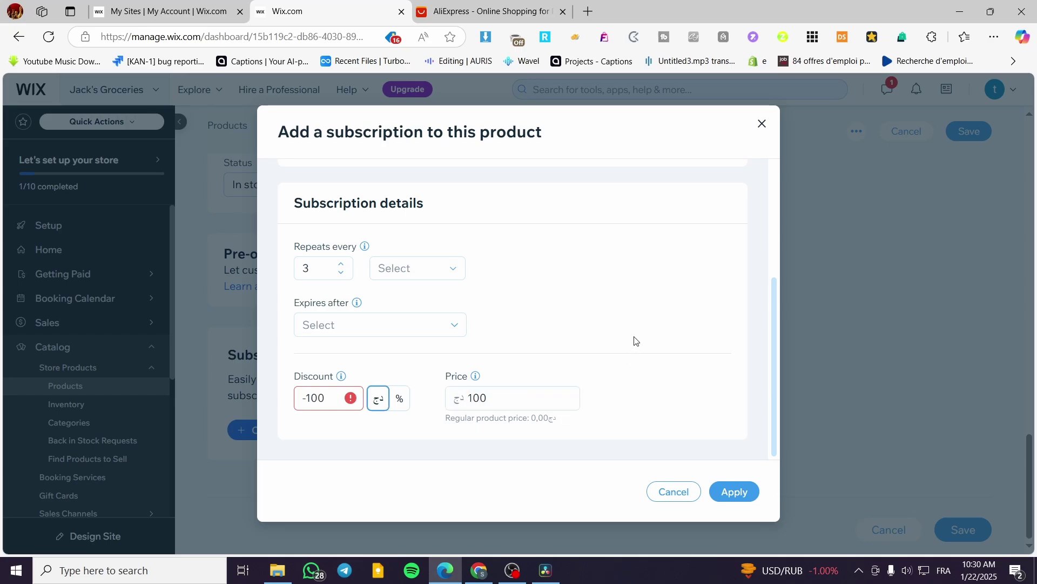
drag(327, 399, 263, 404)
text(1)
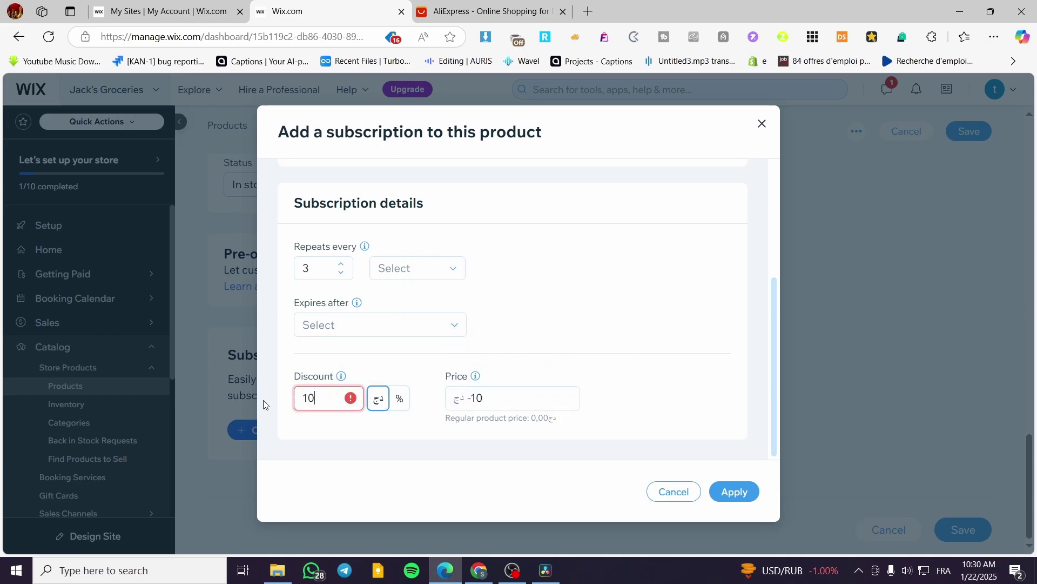
click(762, 127)
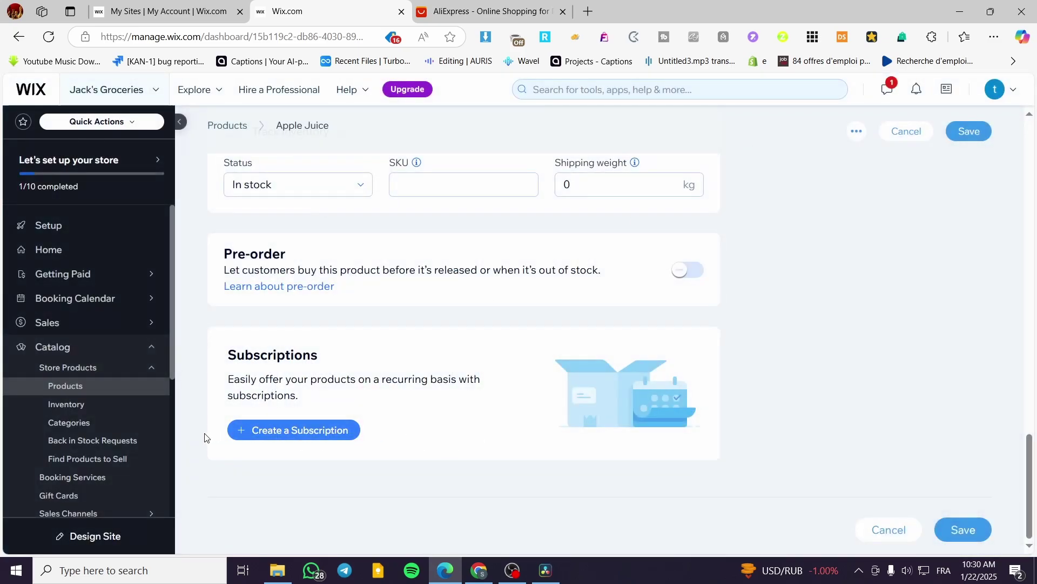
Try to save the Apple Juice product, discard its changes instead, and open the store inventory.
click(105, 403)
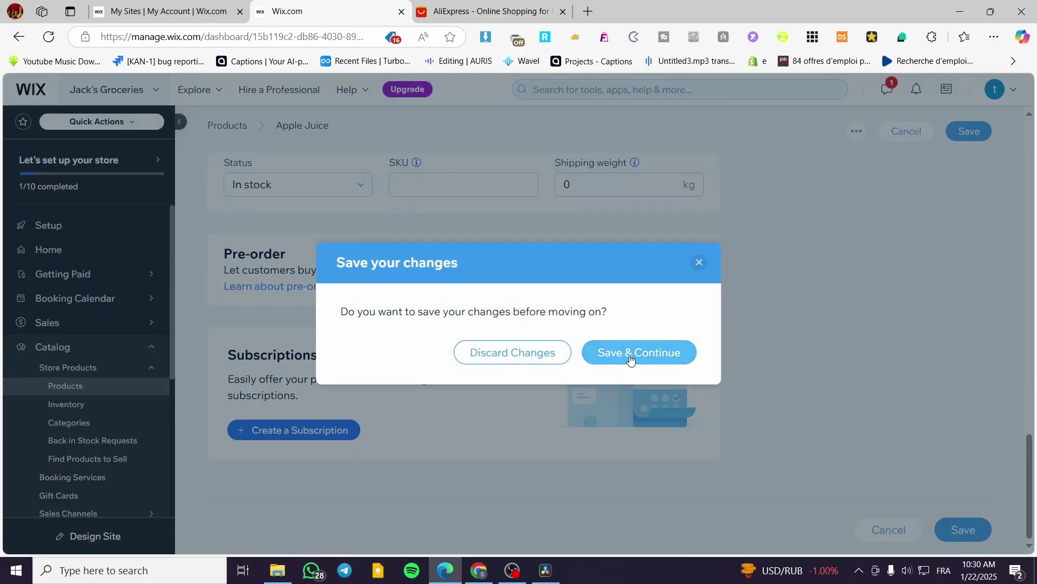
click(630, 355)
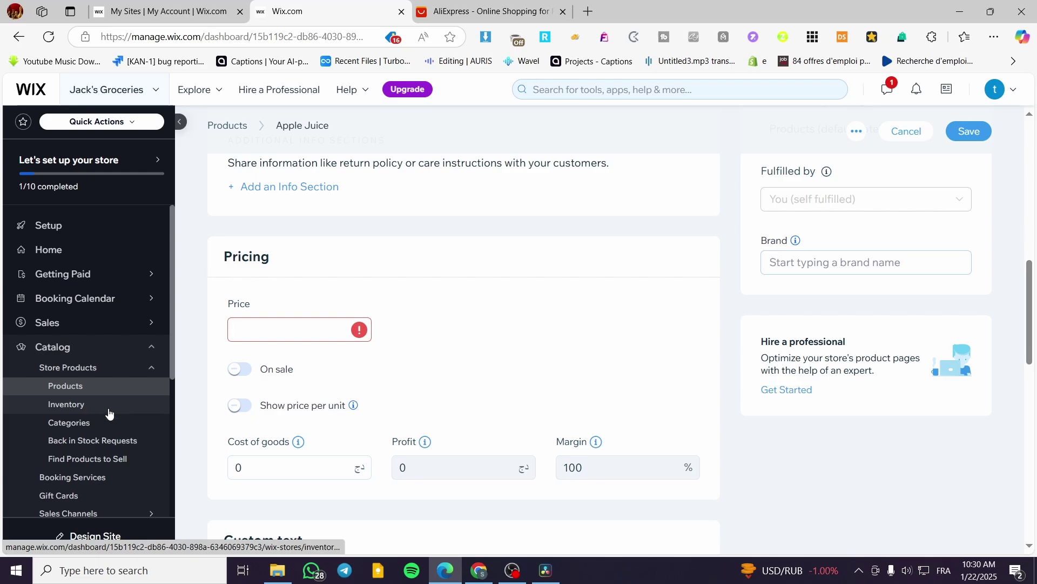
click(88, 414)
click(509, 359)
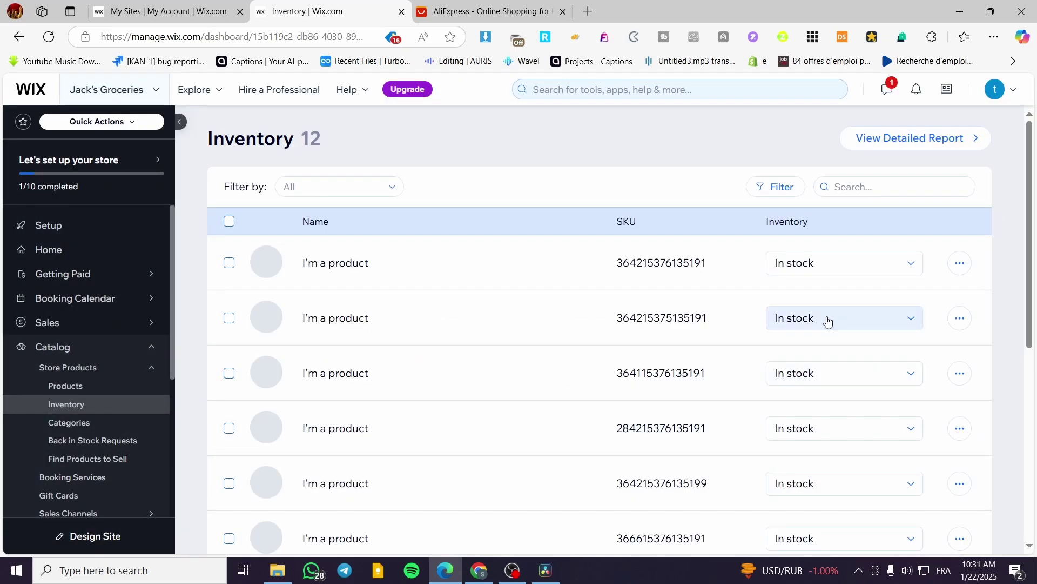
Turn on quantity tracking for the first product in the inventory and set its stock to 10000.
click(864, 268)
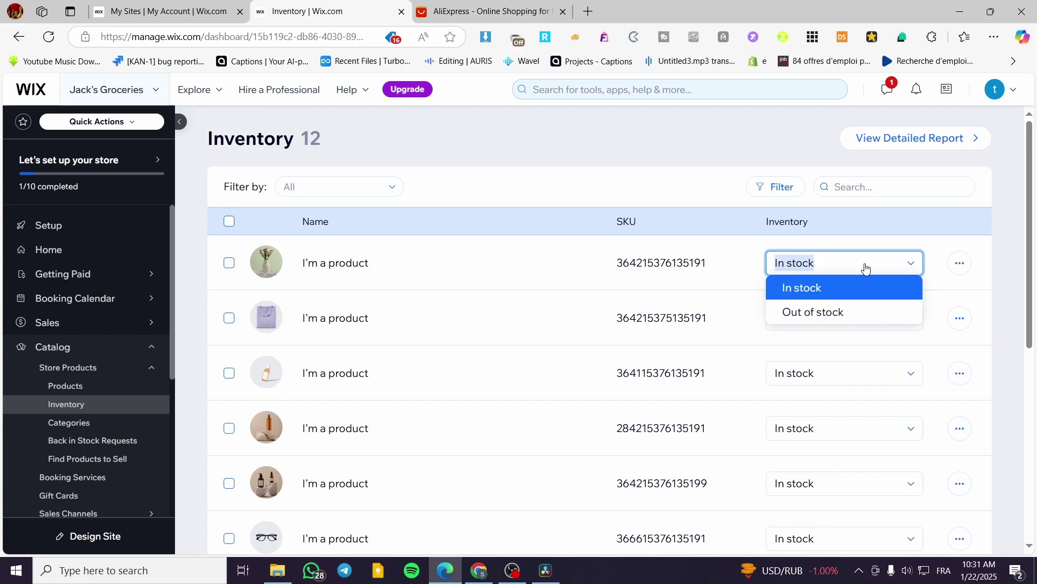
click(960, 263)
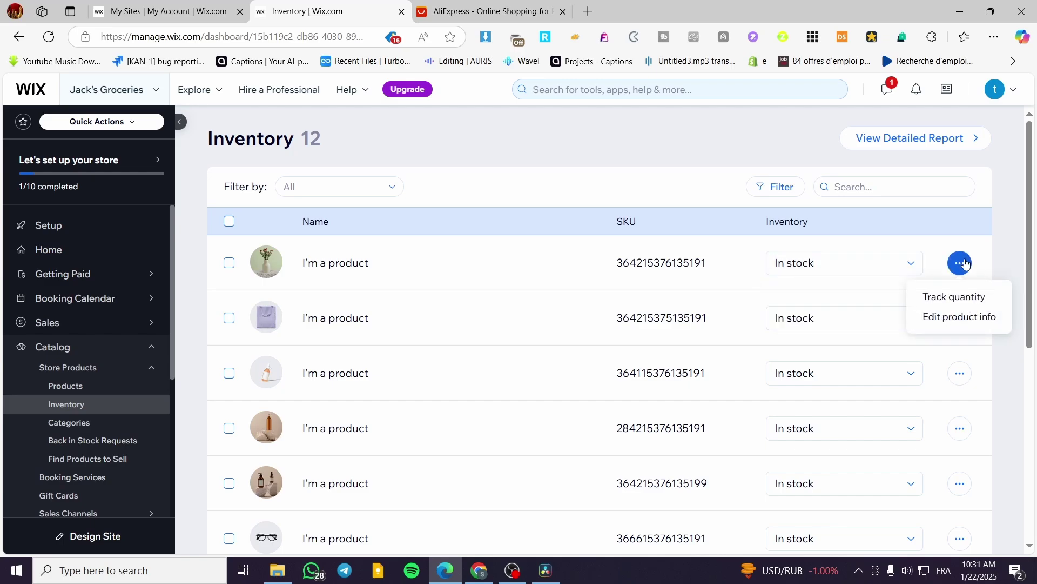
click(971, 297)
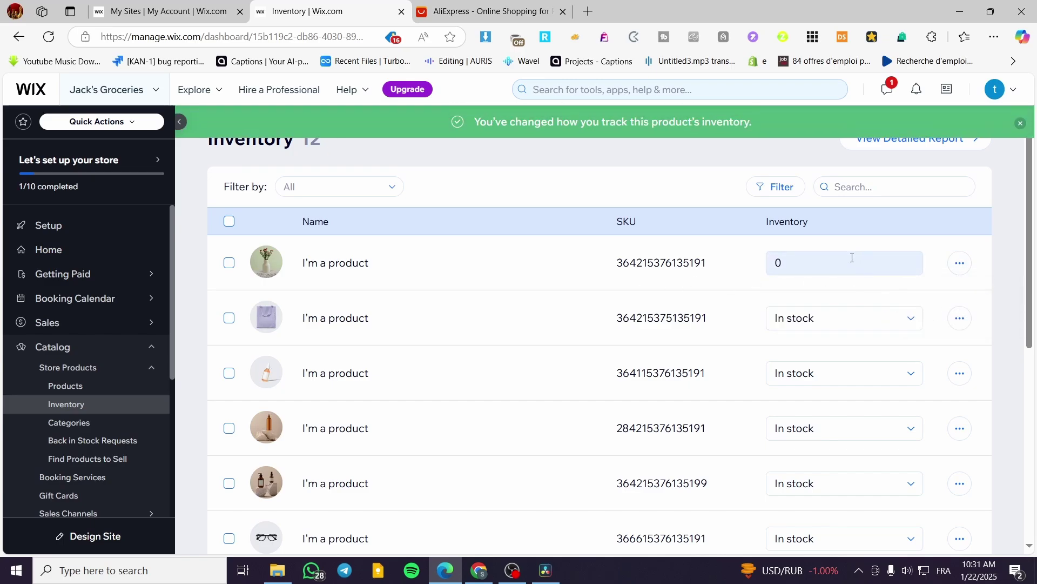
text(10000)
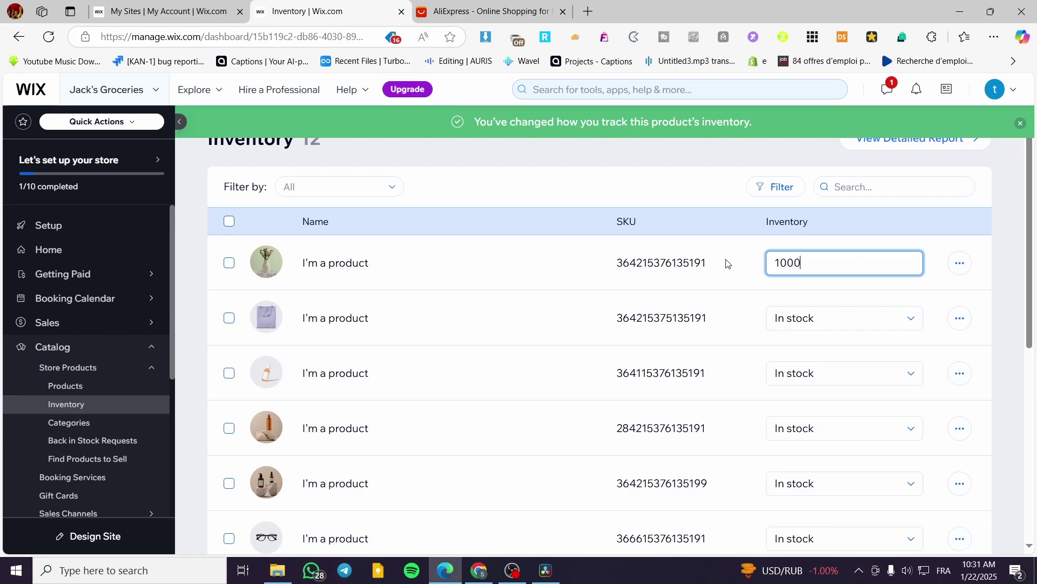
click(865, 289)
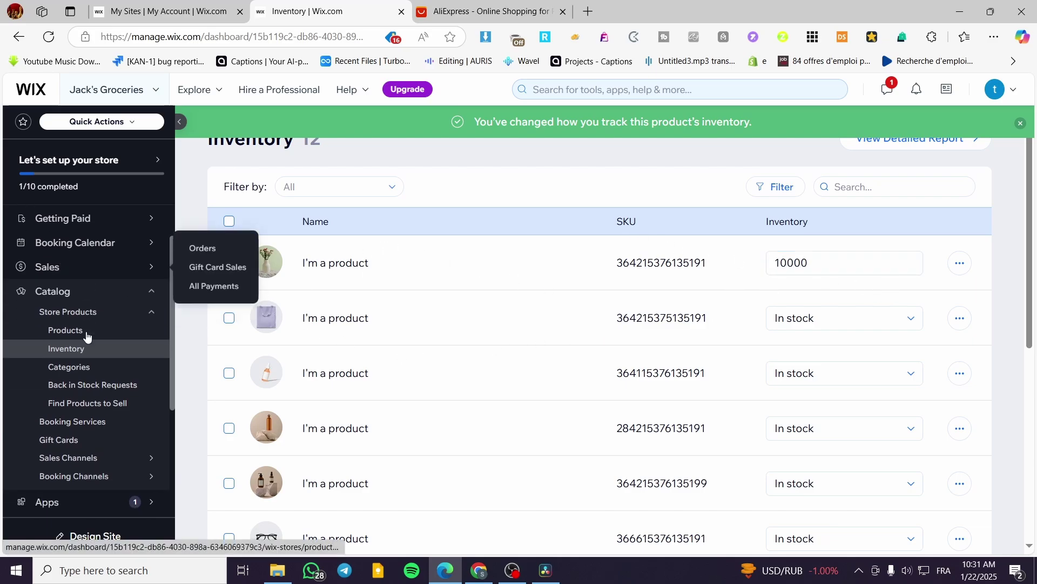
Open the Accept Payments page in the site settings and wait for it to respond.
scroll(86, 330, down, 4)
scroll(89, 322, up, 4)
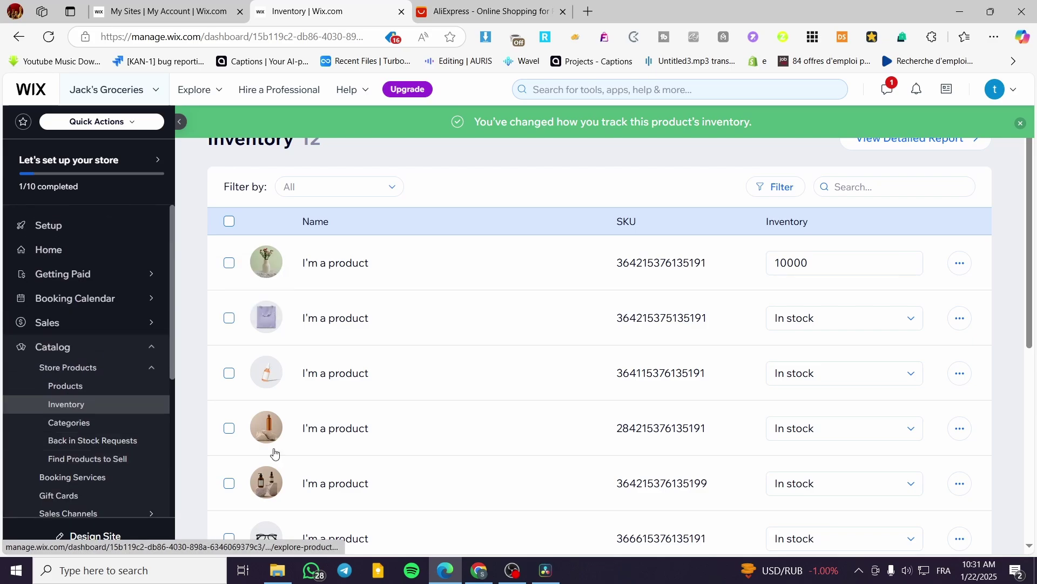
click(102, 232)
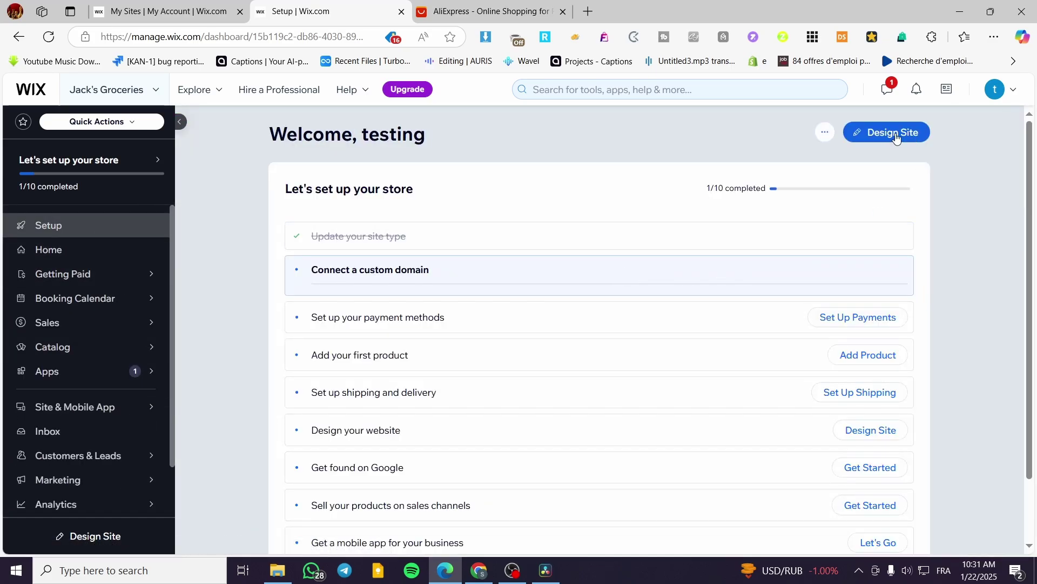
scroll(86, 476, down, 2)
click(76, 513)
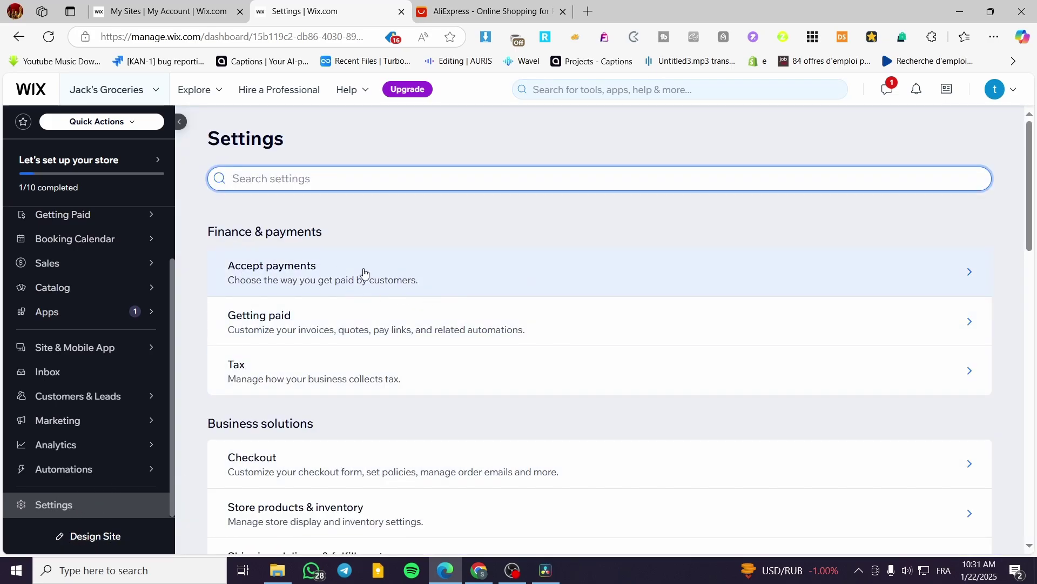
click(246, 275)
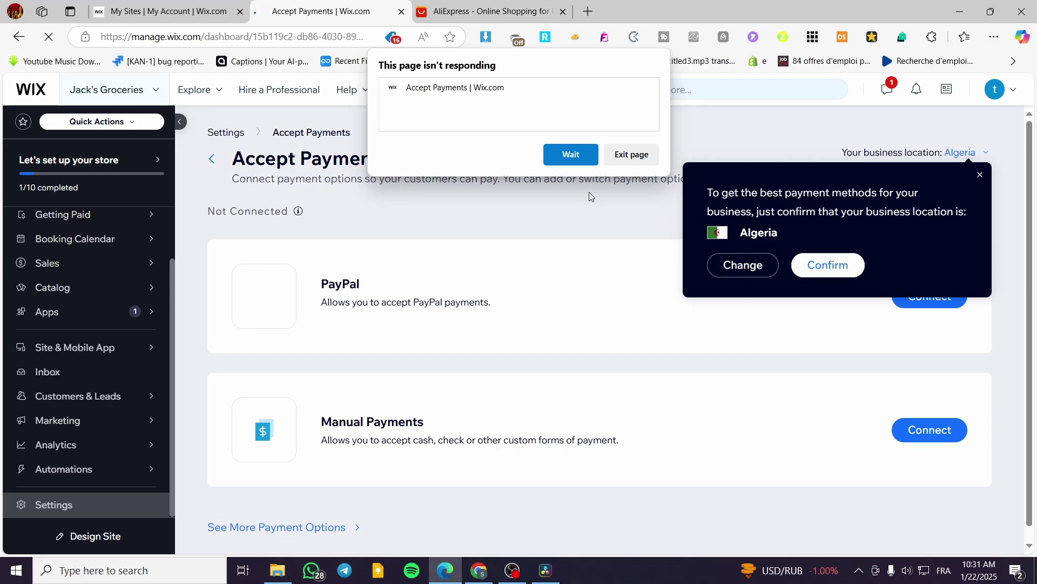
click(589, 163)
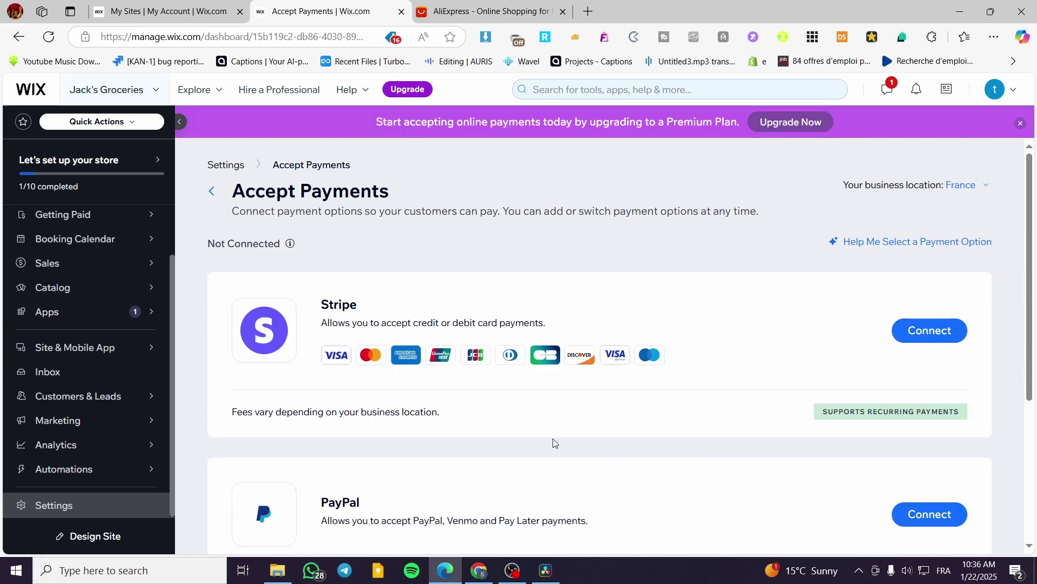
Examine the payment providers offered for the store, including those under More Payment Options.
scroll(337, 287, down, 1)
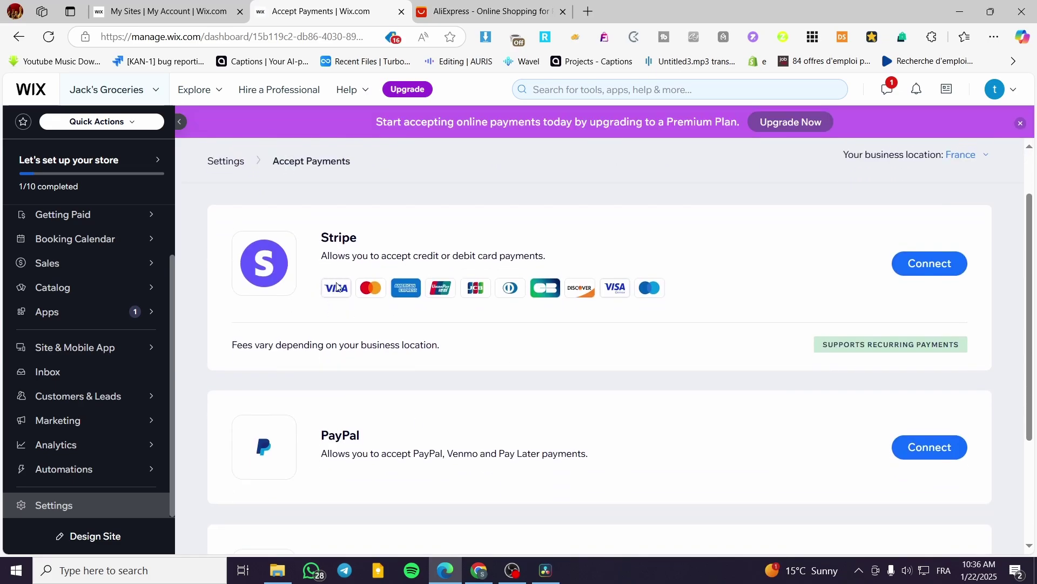
scroll(337, 286, down, 3)
click(289, 515)
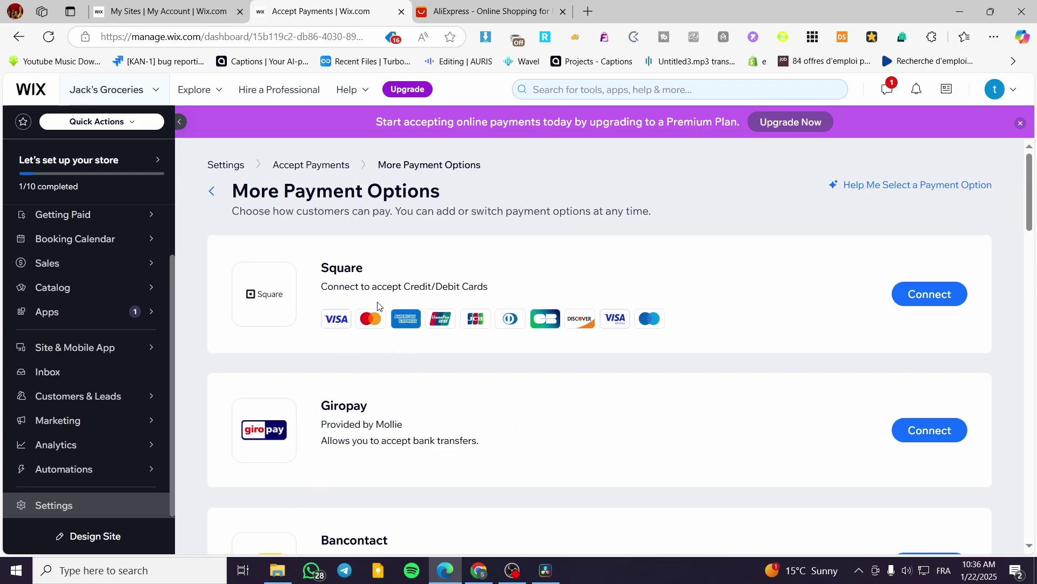
scroll(424, 334, down, 3)
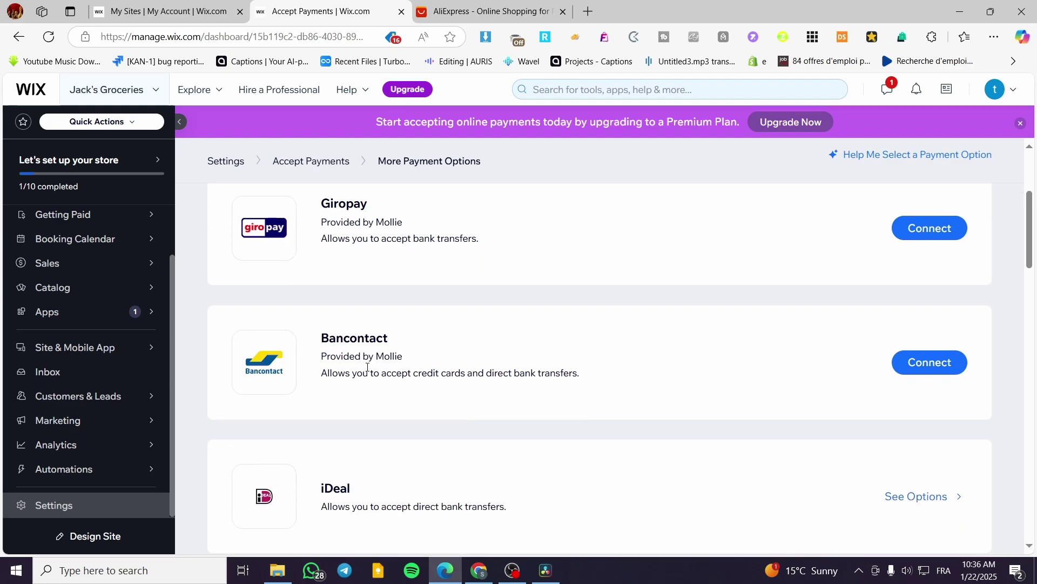
scroll(512, 357, down, 5)
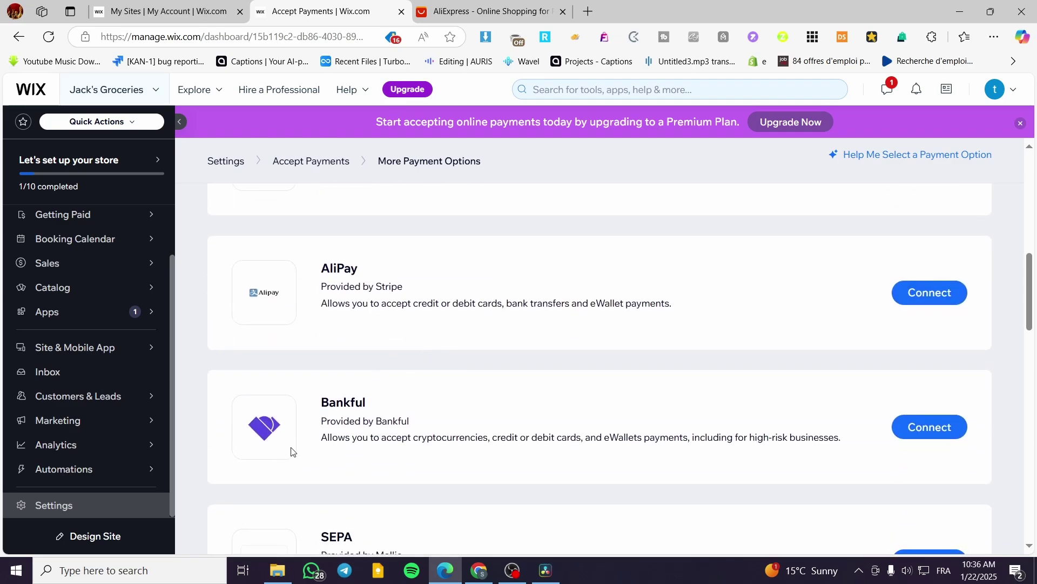
scroll(69, 247, up, 2)
Return to the store setup, start designing the site, and choose to pick a template.
click(81, 226)
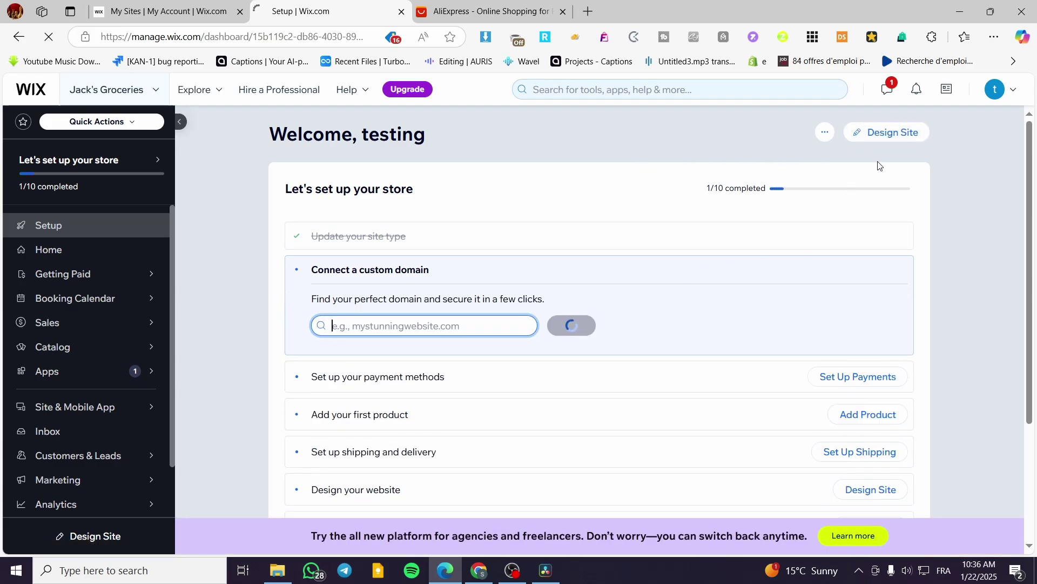
click(900, 137)
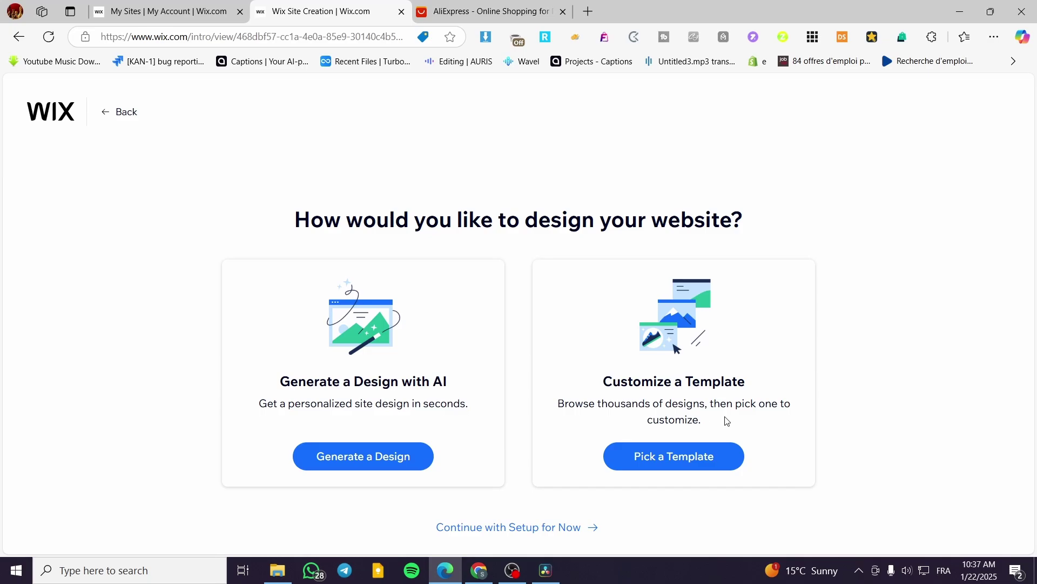
right_click(681, 460)
click(777, 484)
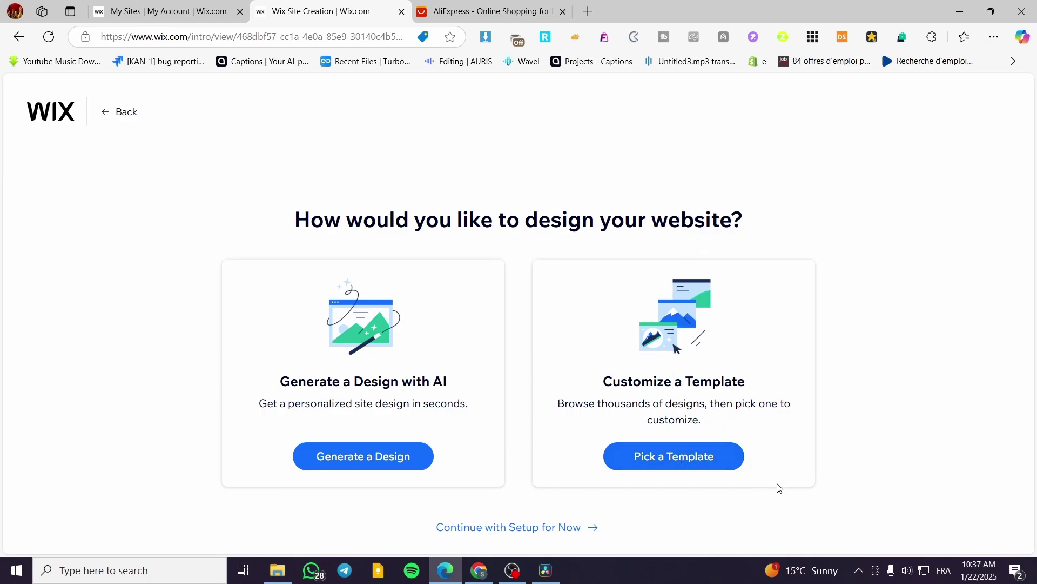
click(688, 462)
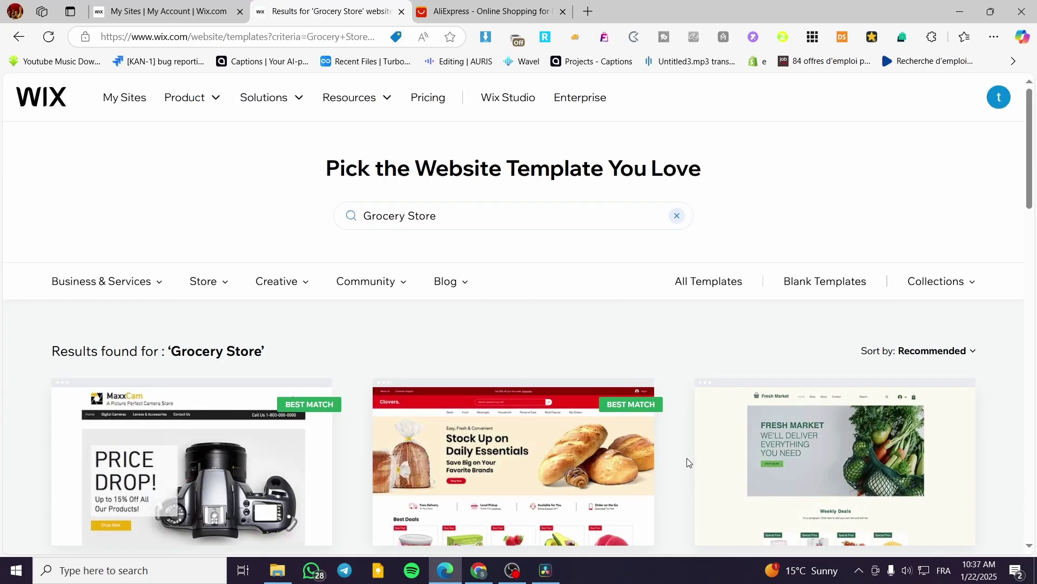
Examine the templates found for Grocery Store, comparing the designs and names such as Camera Store and Supermarket.
mouse_move(846, 393)
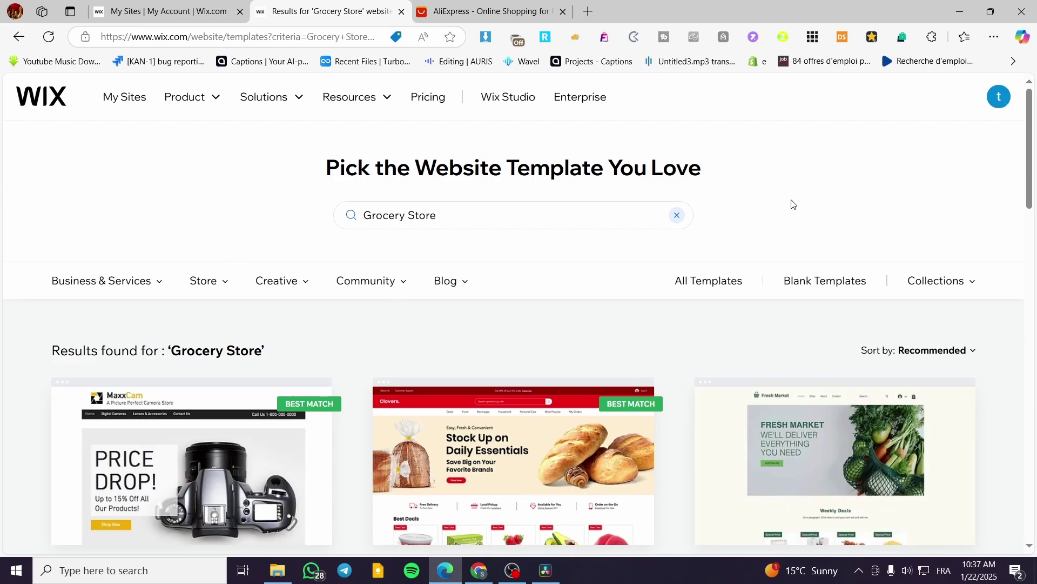
scroll(789, 204, down, 3)
mouse_move(954, 302)
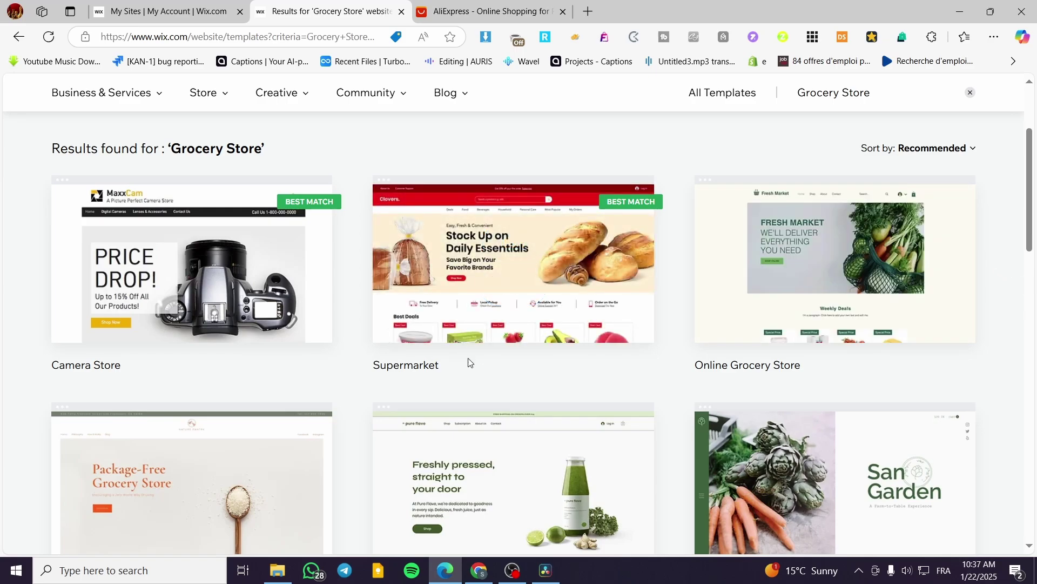
mouse_move(374, 301)
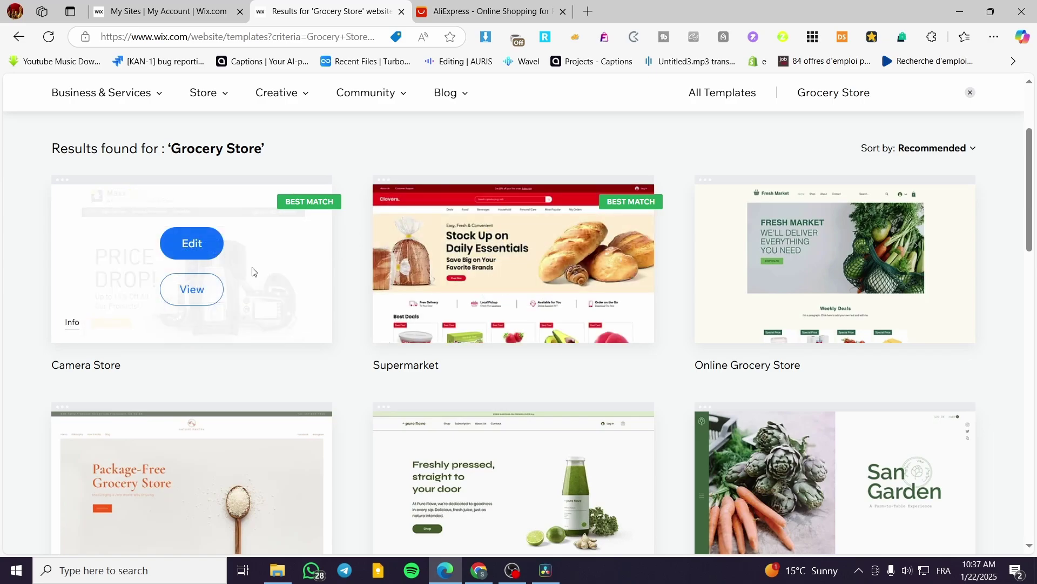
drag(121, 367, 48, 374)
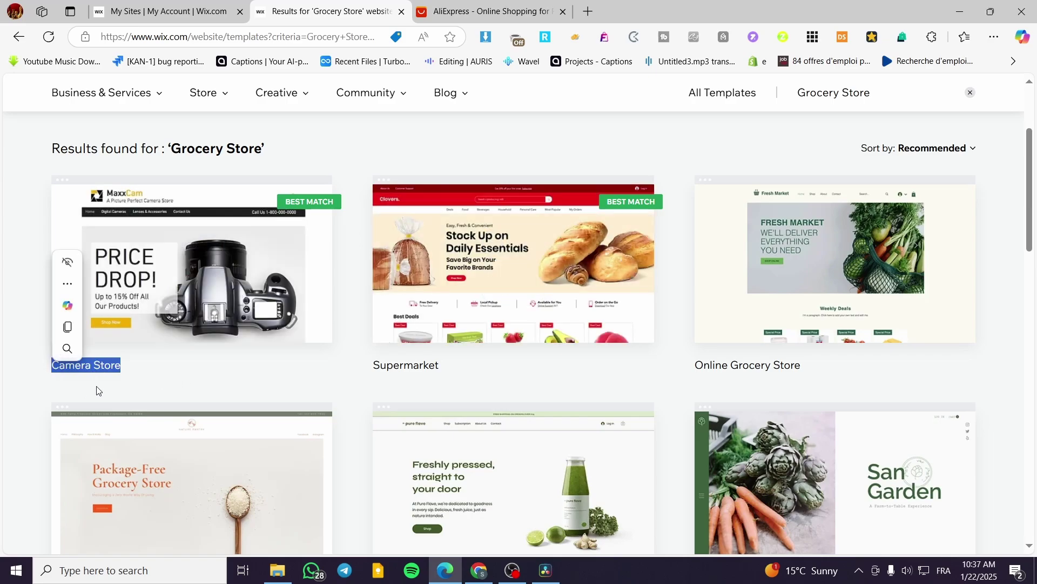
mouse_move(285, 247)
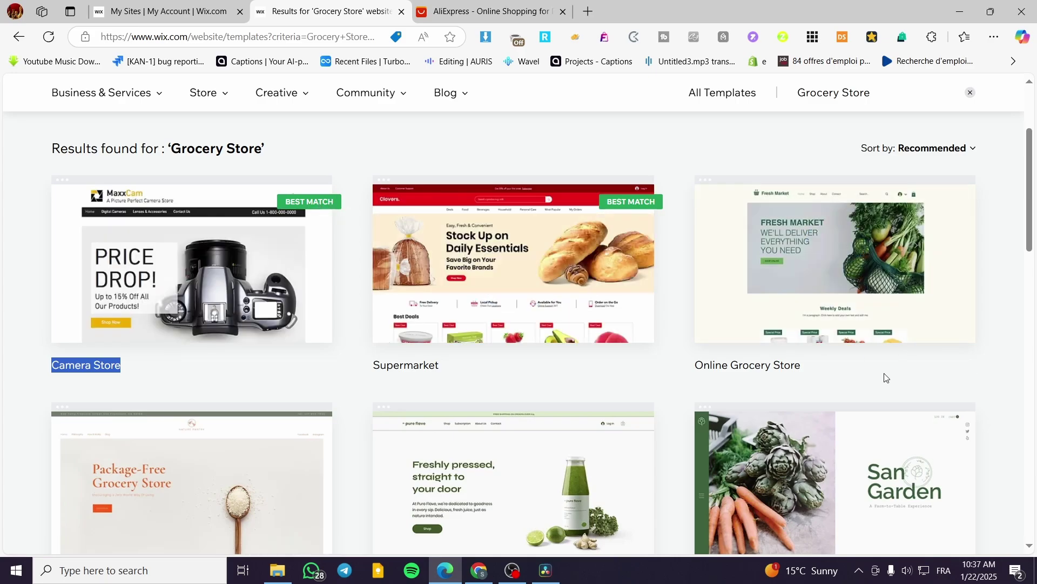
scroll(1025, 357, down, 3)
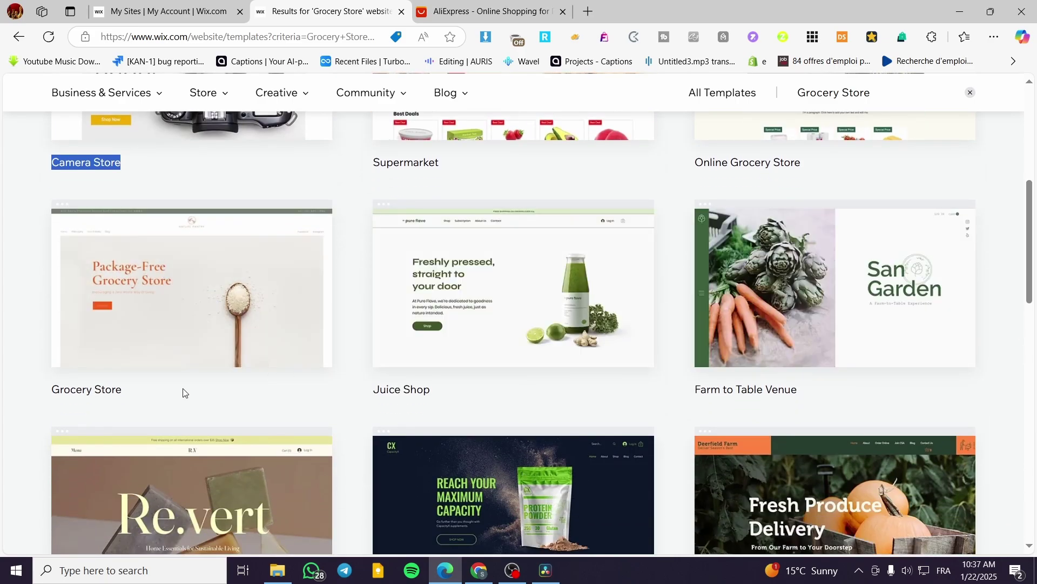
scroll(162, 383, down, 3)
scroll(756, 351, up, 6)
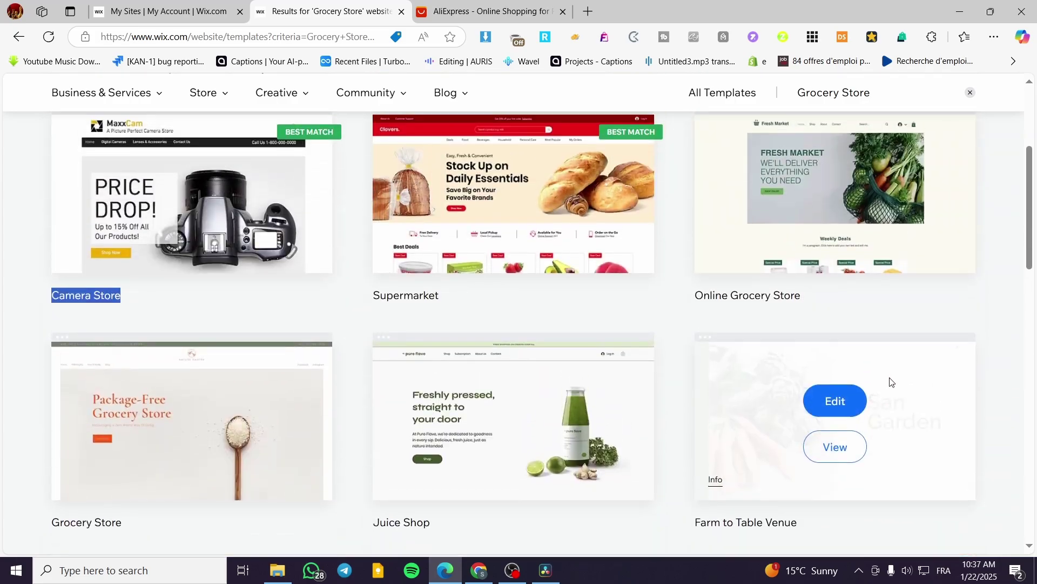
scroll(983, 365, up, 3)
scroll(1000, 358, down, 2)
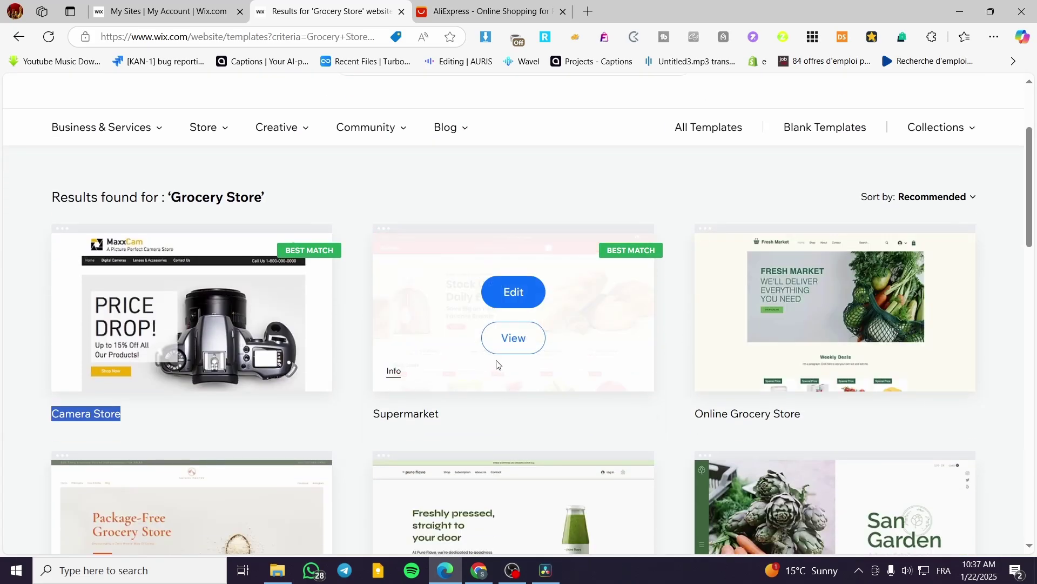
mouse_move(621, 358)
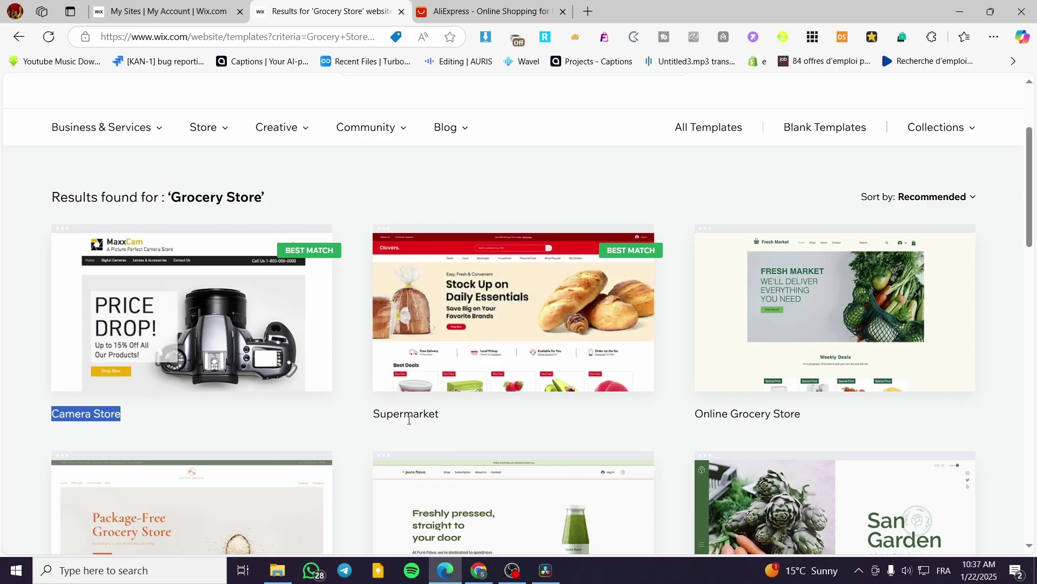
triple_click(447, 418)
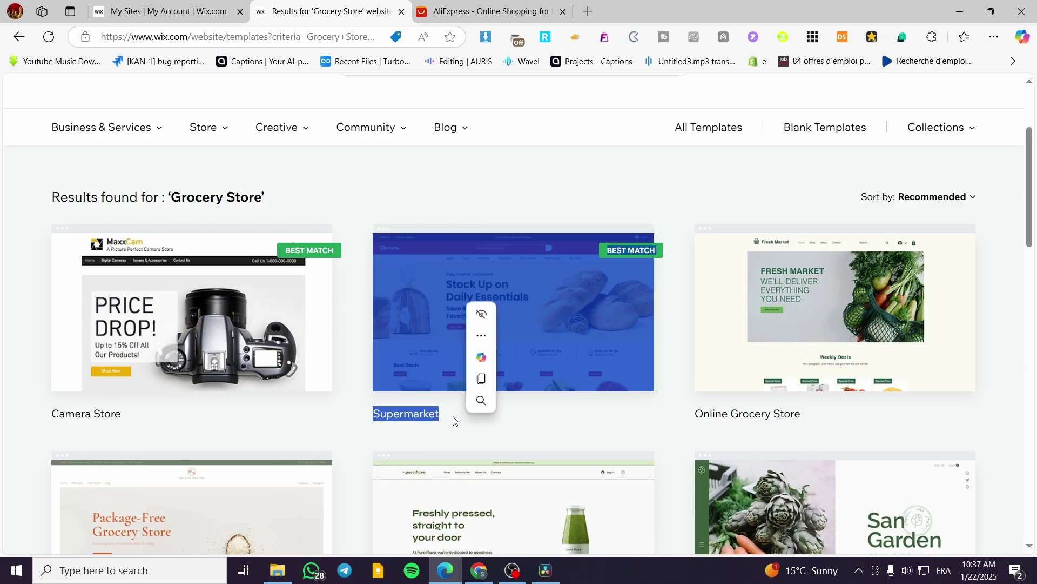
click(514, 413)
scroll(519, 402, up, 3)
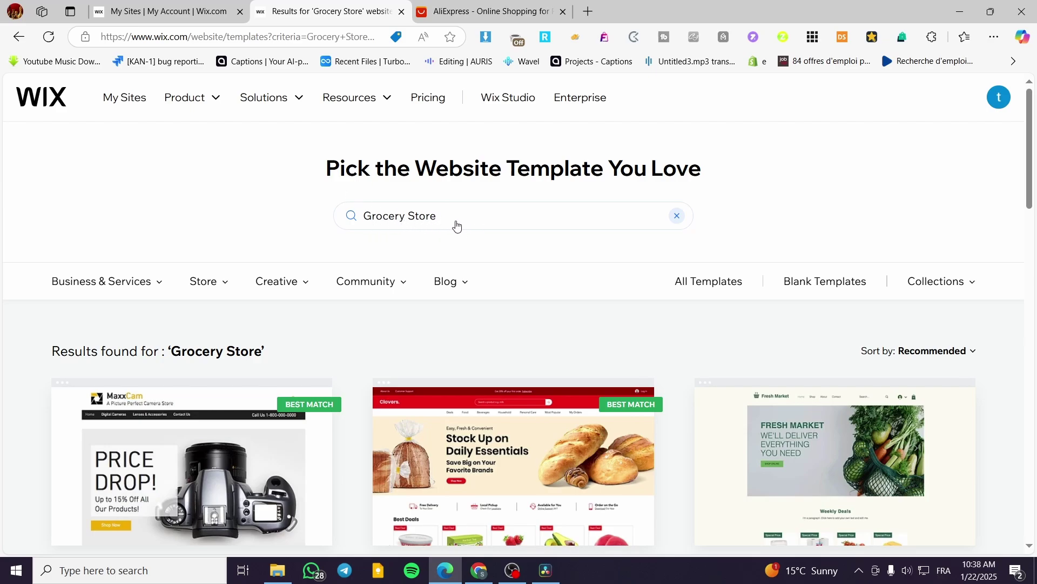
View the Supermarket template's details page and look over its preview and description.
scroll(477, 340, down, 3)
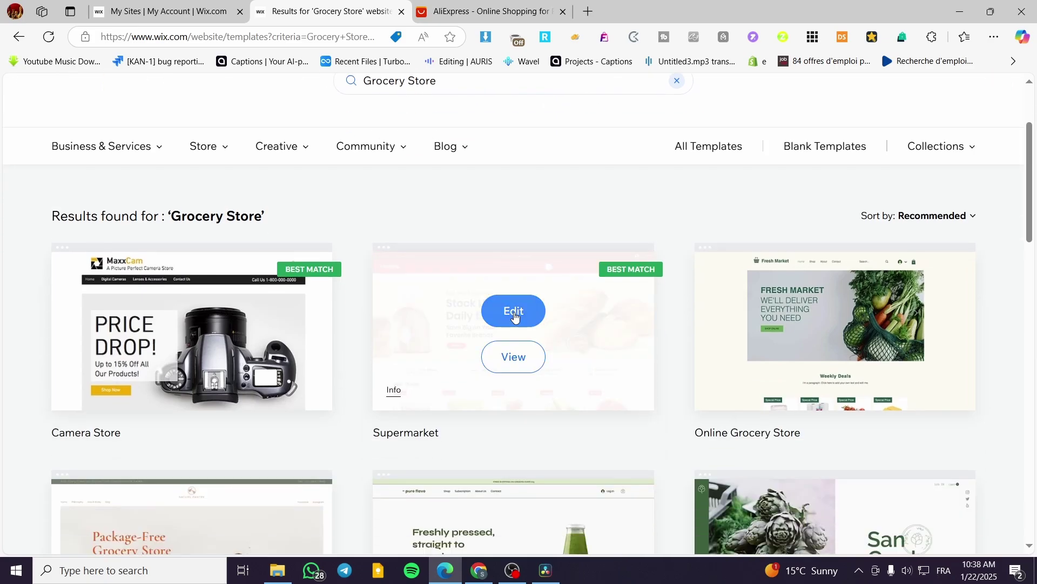
click(513, 359)
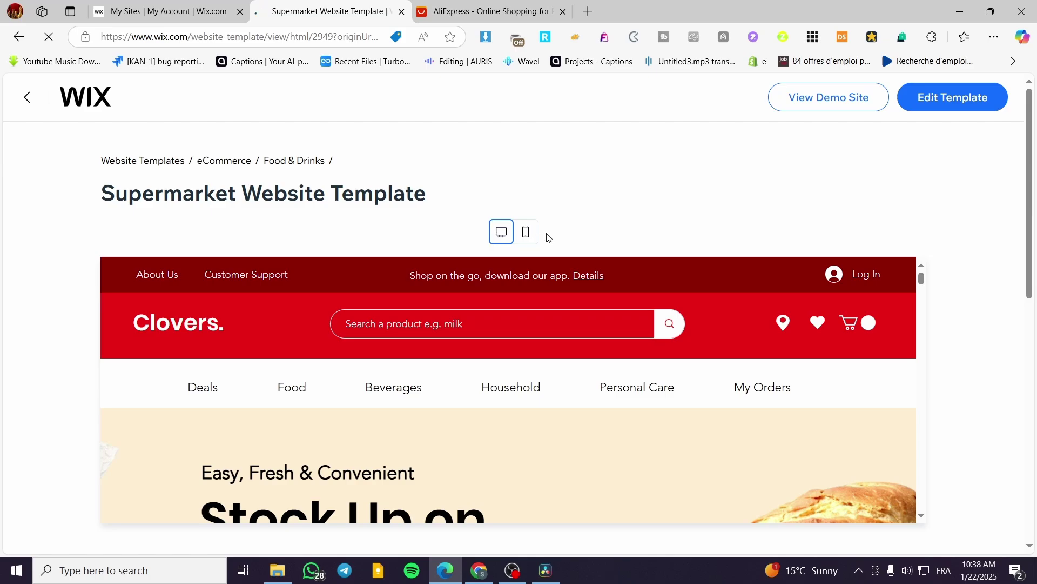
scroll(594, 238, down, 2)
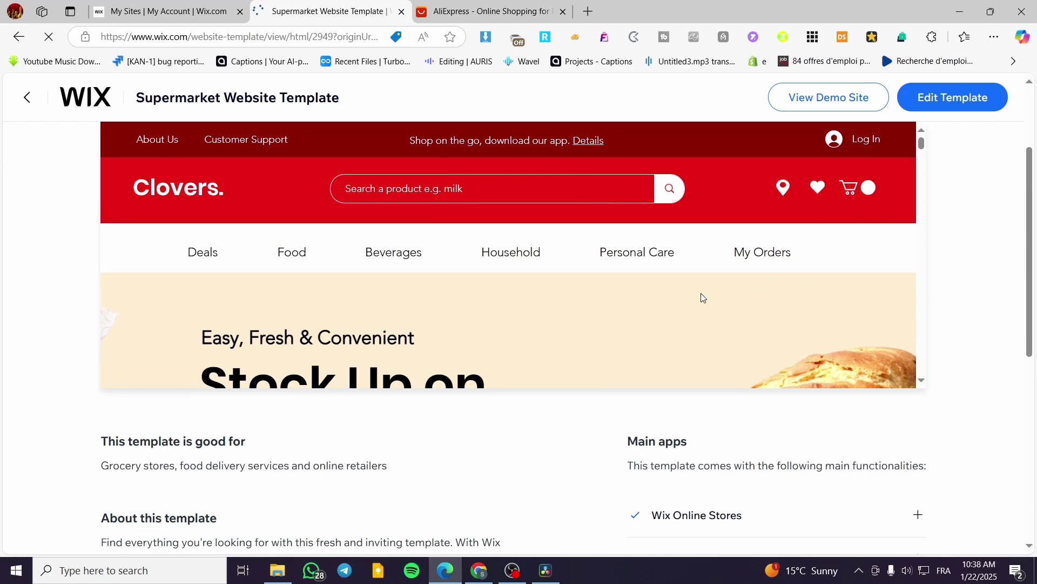
scroll(703, 297, down, 2)
scroll(702, 298, up, 2)
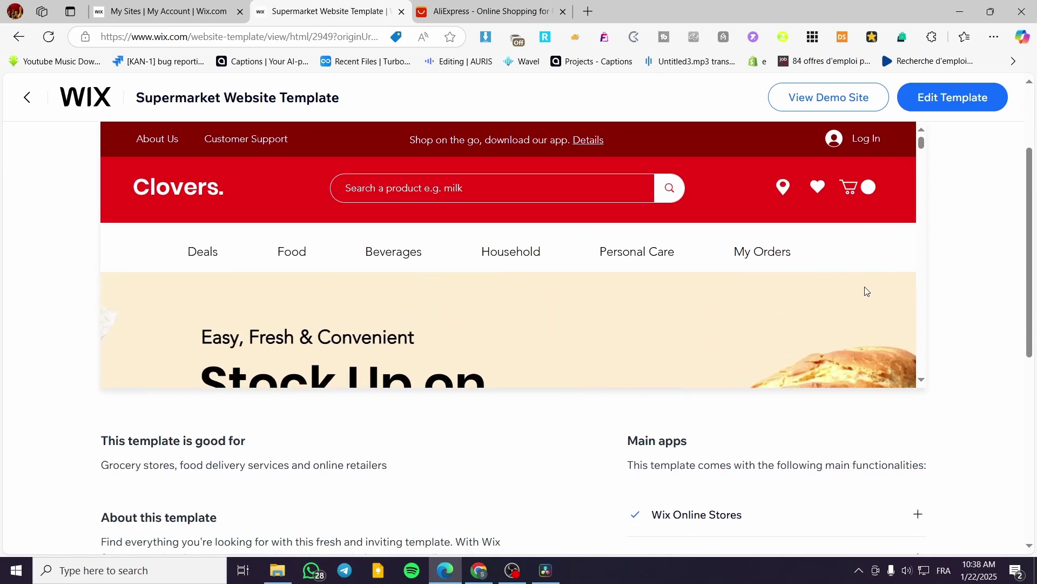
scroll(866, 291, up, 2)
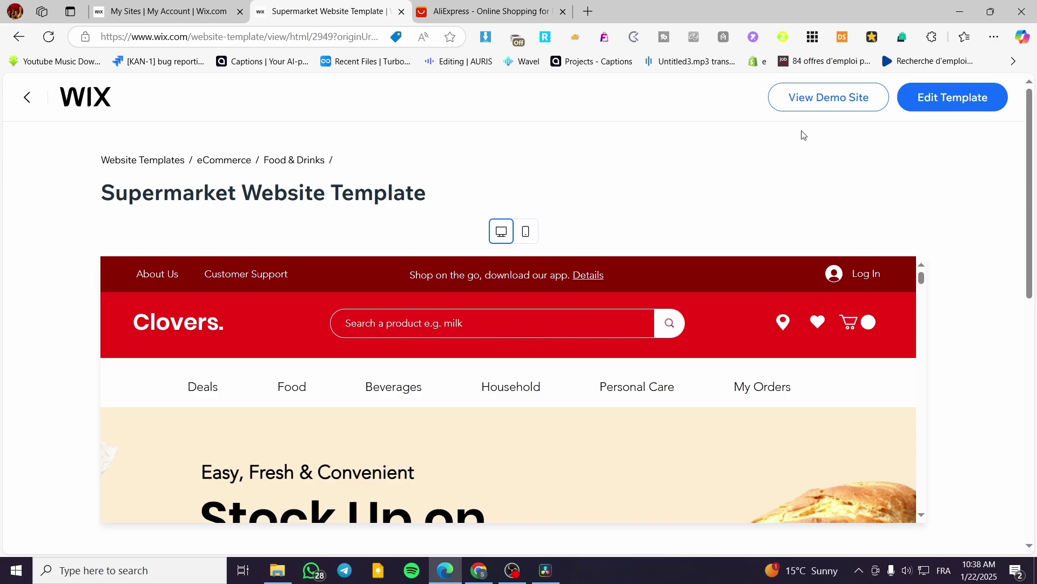
Open the Supermarket template's demo site in a separate tab and return the template page to the website design choice.
right_click(824, 108)
click(834, 112)
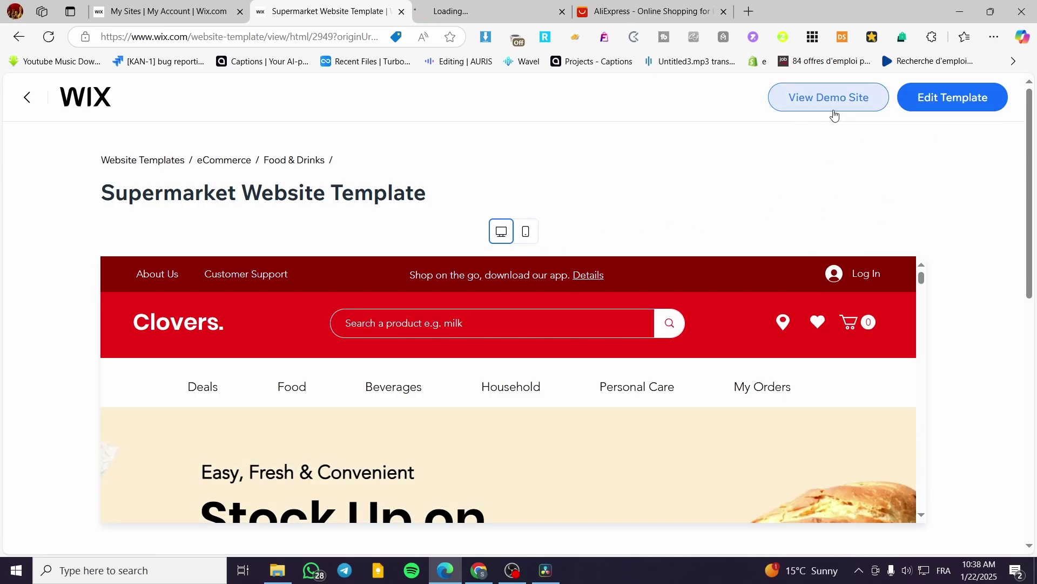
click(19, 37)
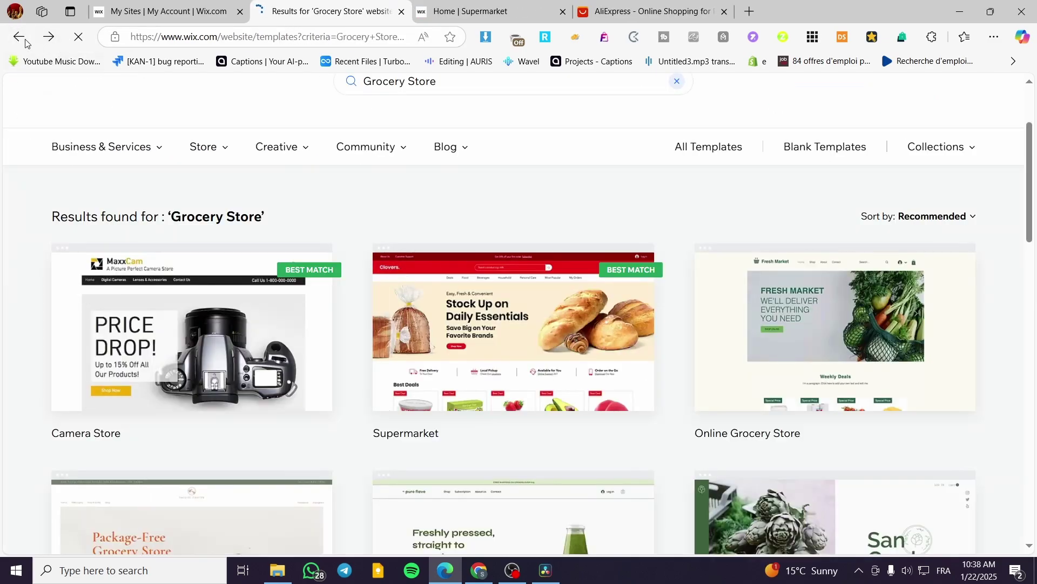
click(22, 39)
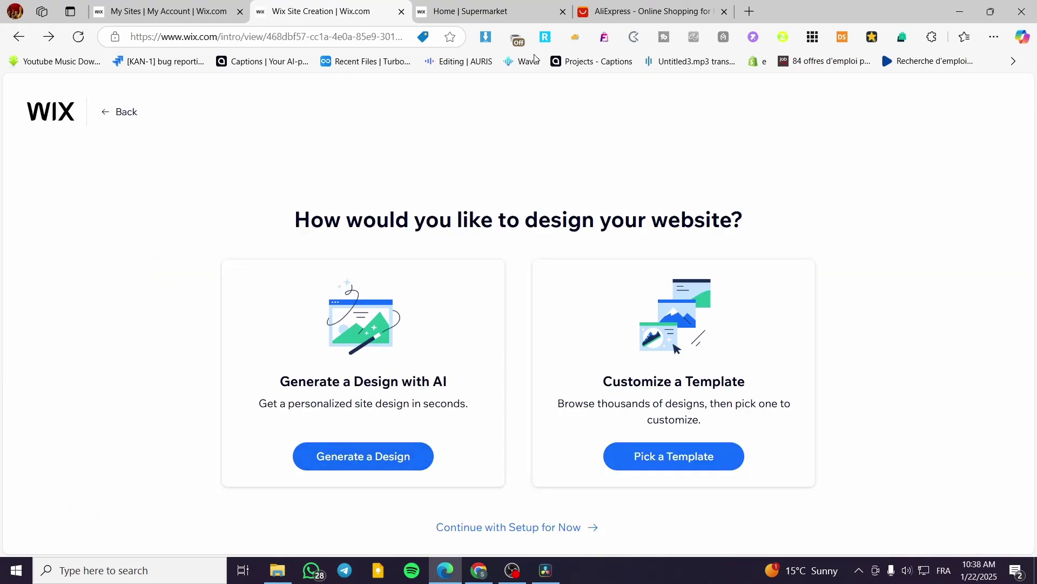
Switch to the Supermarket demo site and examine the category submenus from Deals to Personal Care.
click(521, 10)
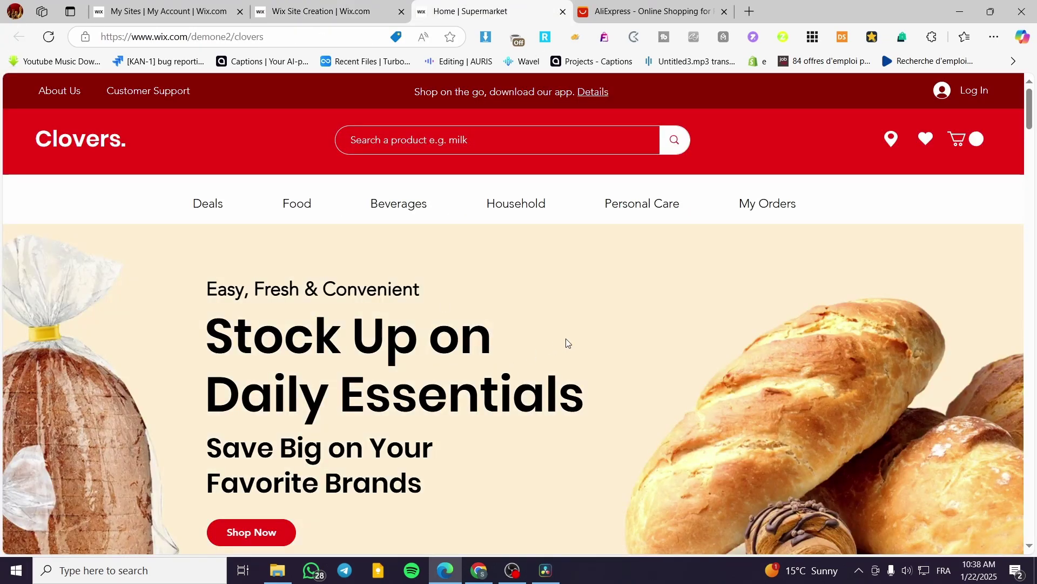
scroll(639, 286, down, 5)
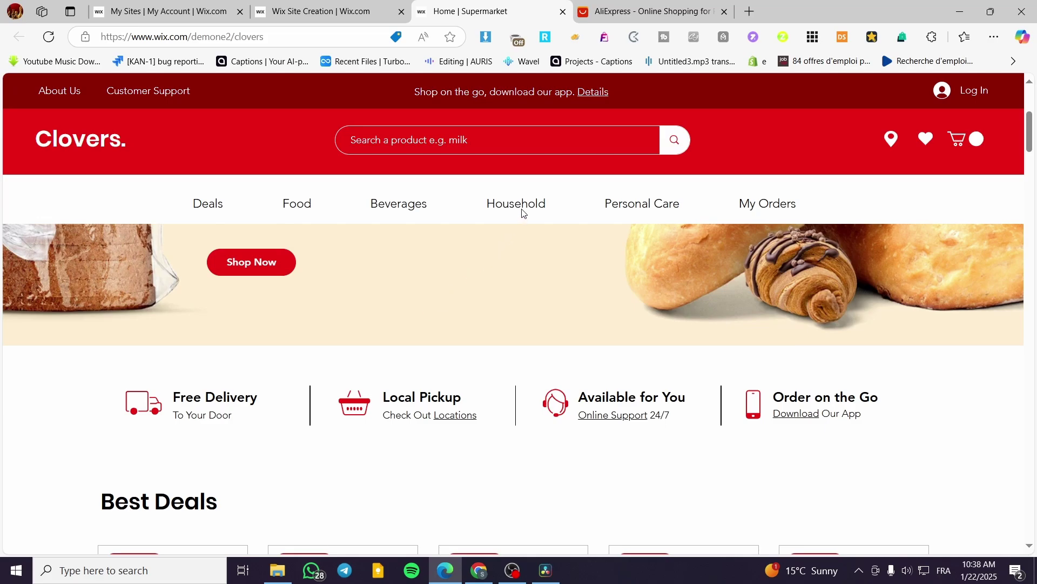
mouse_move(376, 205)
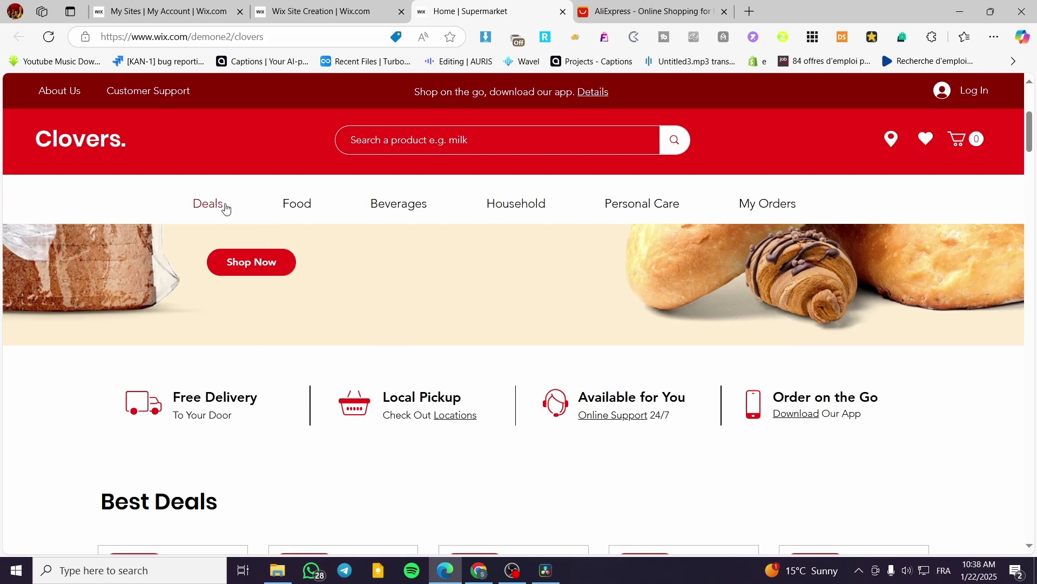
mouse_move(294, 206)
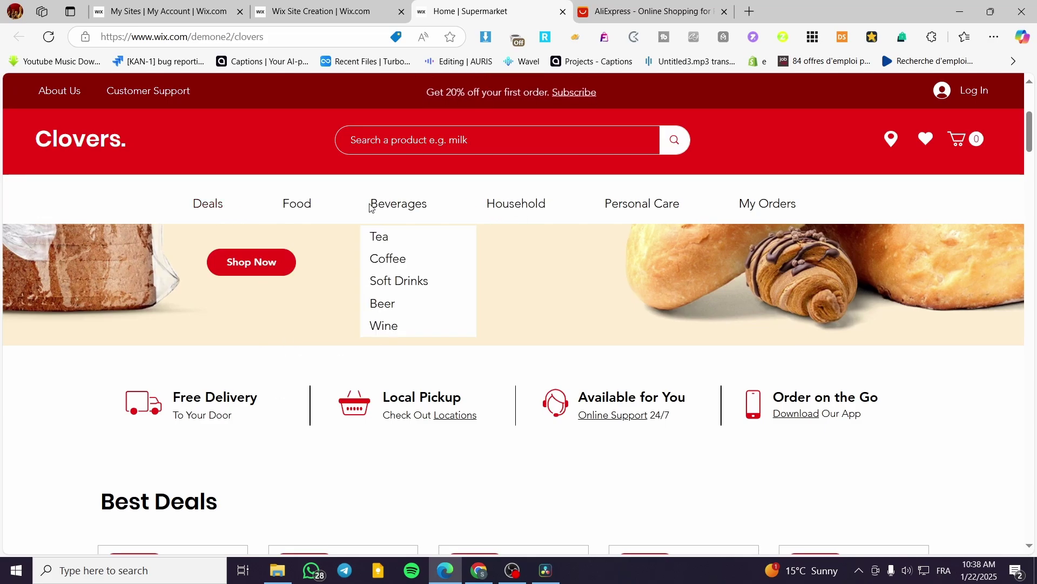
mouse_move(511, 227)
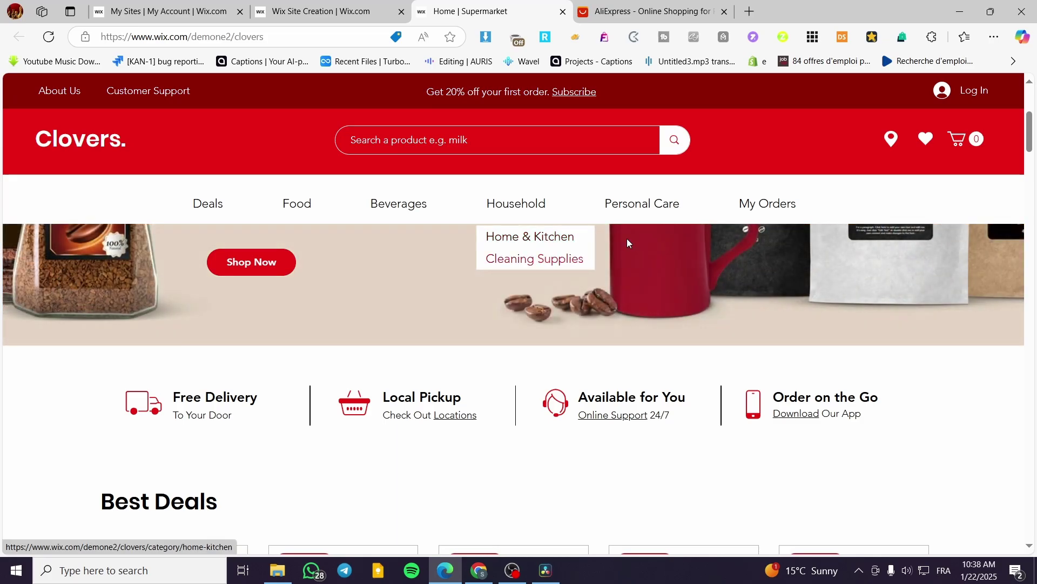
mouse_move(648, 215)
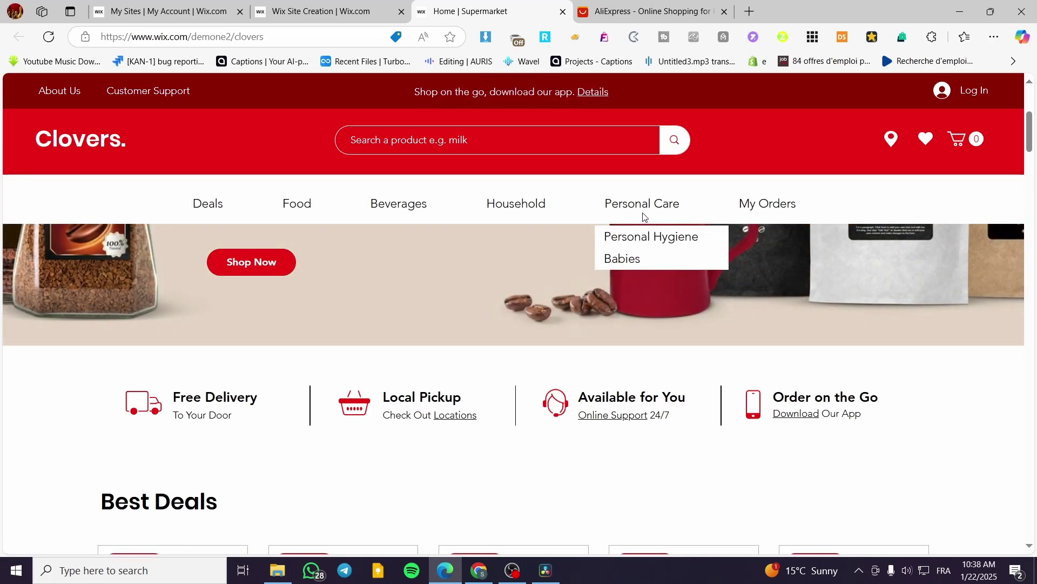
Examine the demo home page's sections, including Best Deals, the promotional banners, Most Popular Categories and Start Your Cart.
scroll(655, 390, down, 2)
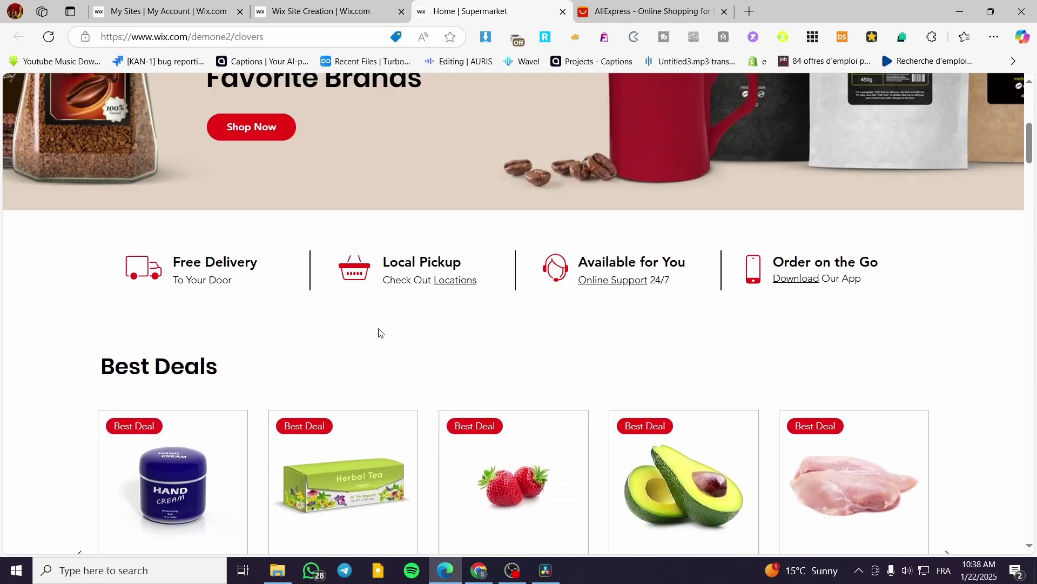
scroll(254, 304, down, 2)
scroll(335, 308, down, 3)
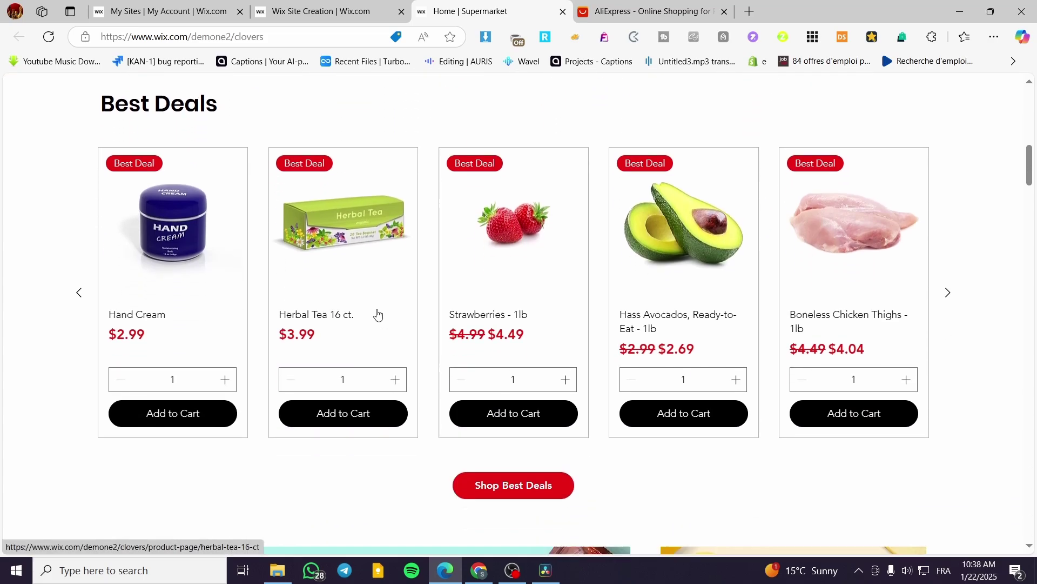
scroll(912, 304, down, 3)
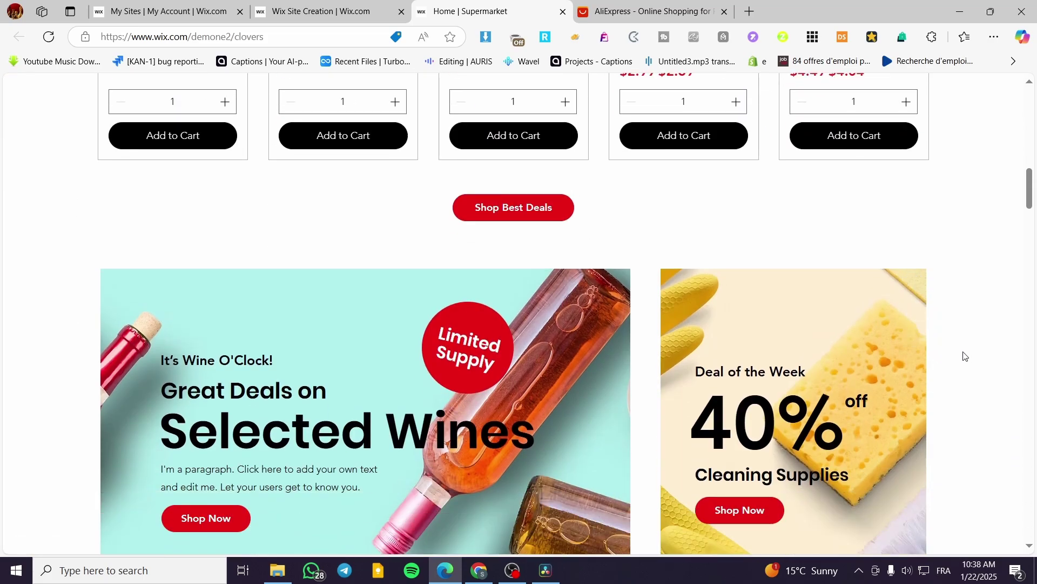
scroll(993, 323, down, 8)
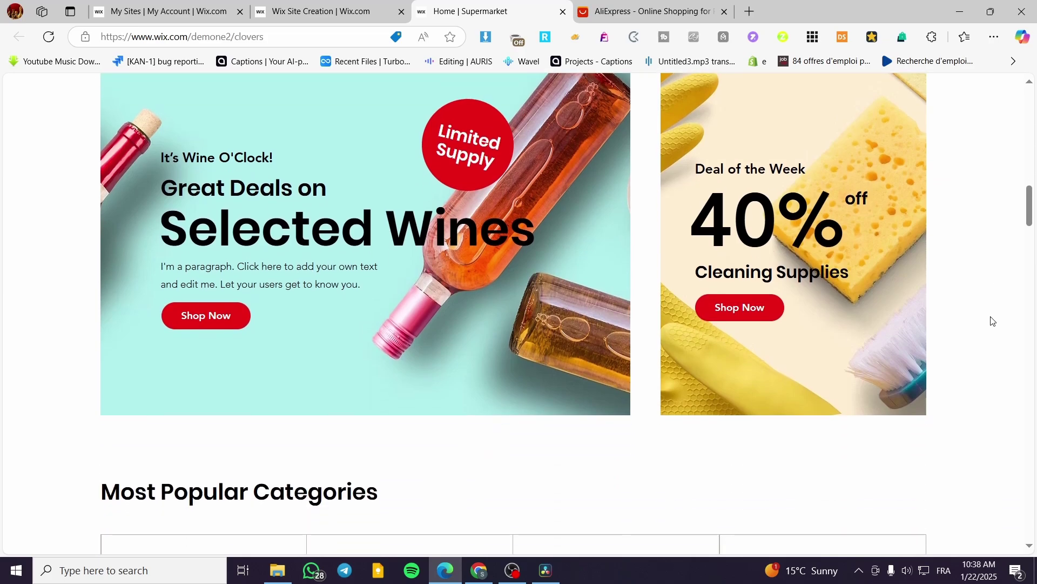
scroll(673, 316, down, 2)
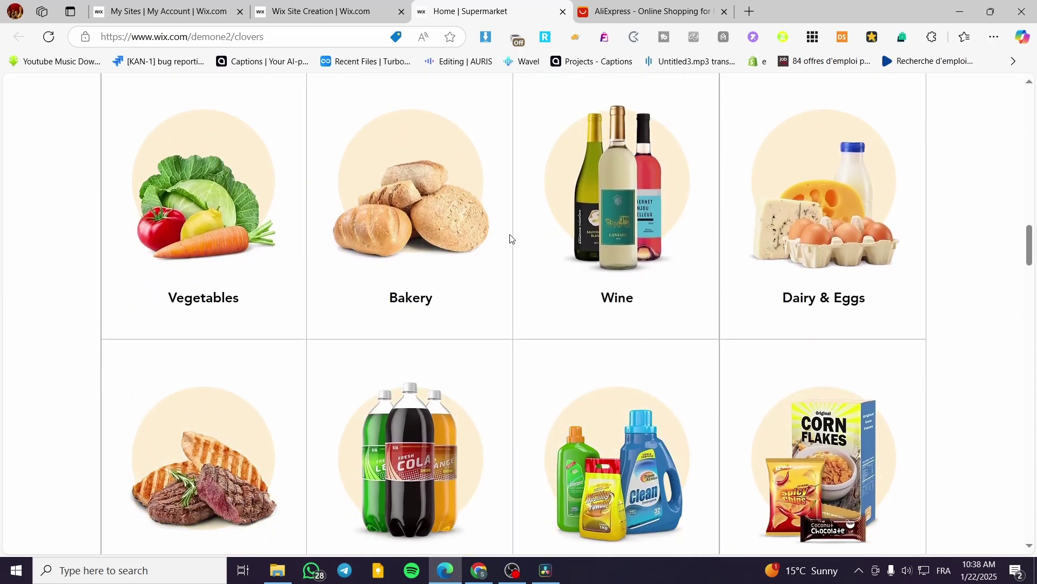
scroll(515, 236, down, 2)
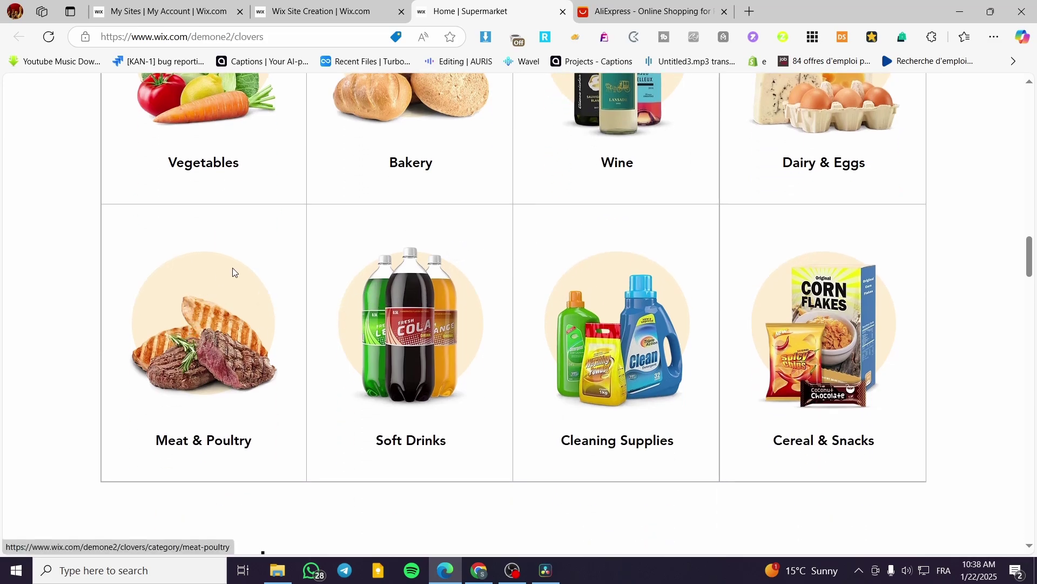
scroll(757, 257, down, 7)
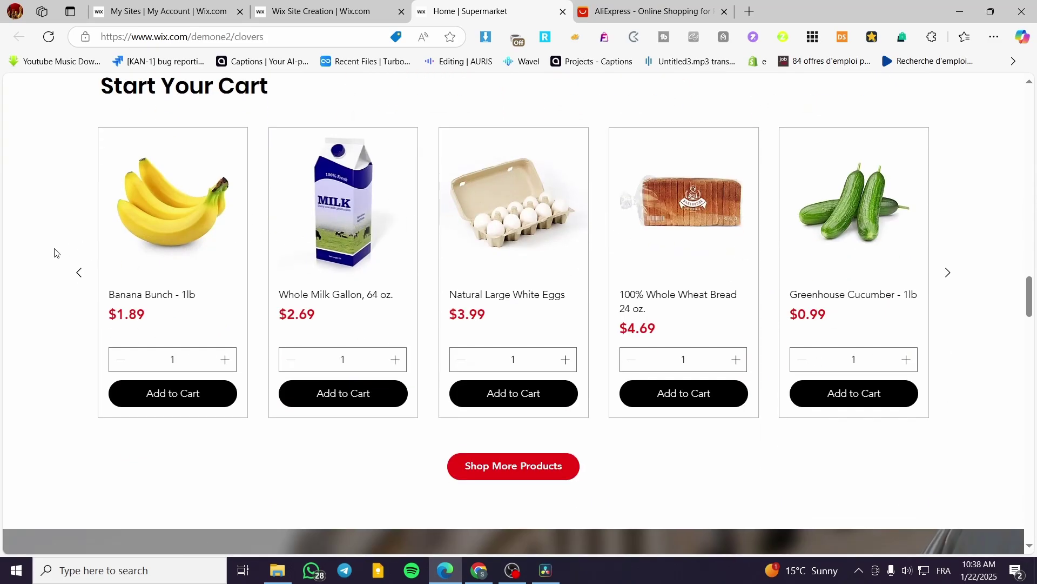
scroll(56, 255, down, 5)
scroll(76, 263, up, 10)
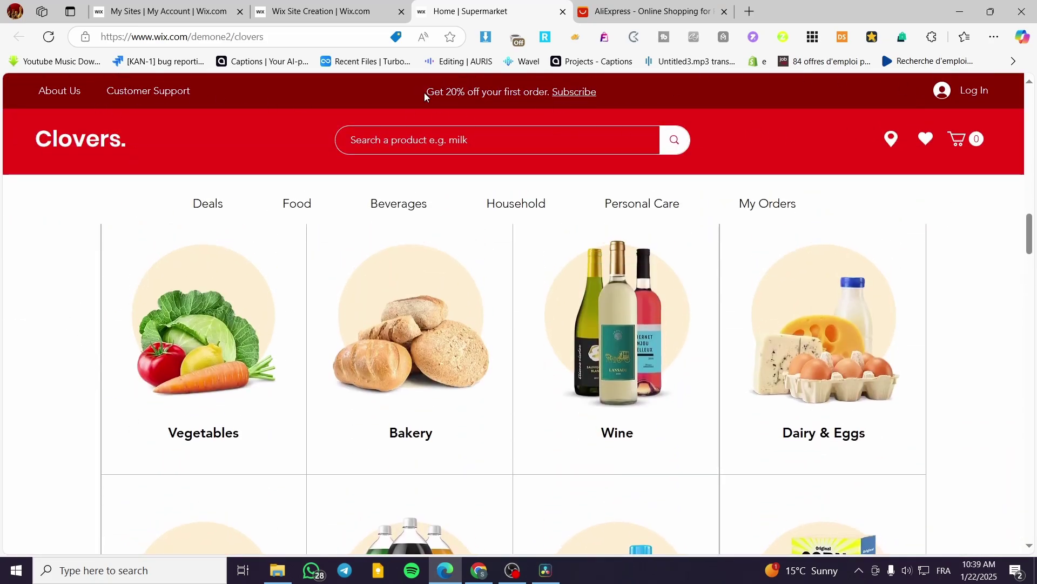
scroll(583, 99, up, 5)
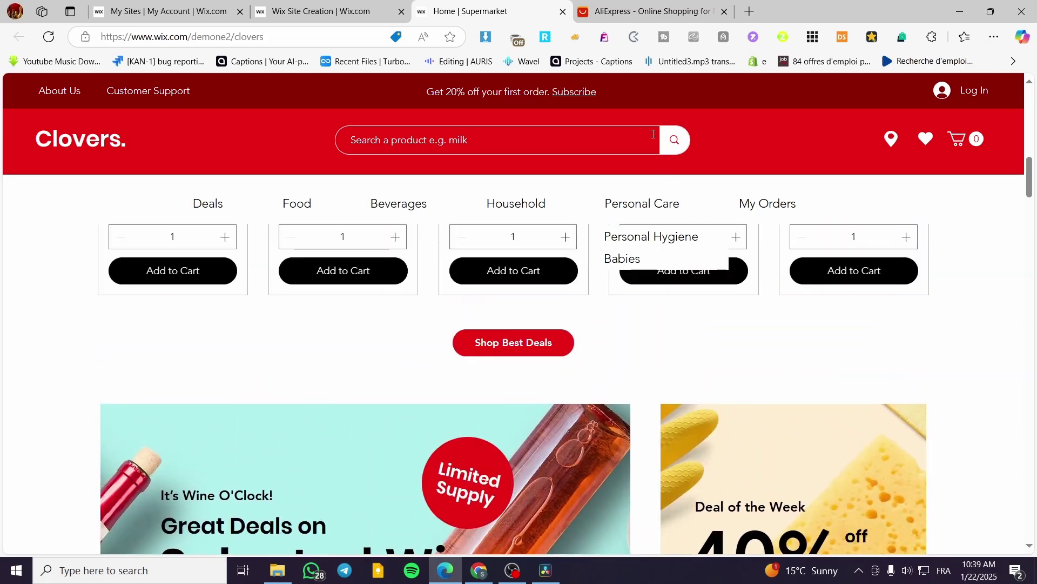
scroll(566, 108, up, 2)
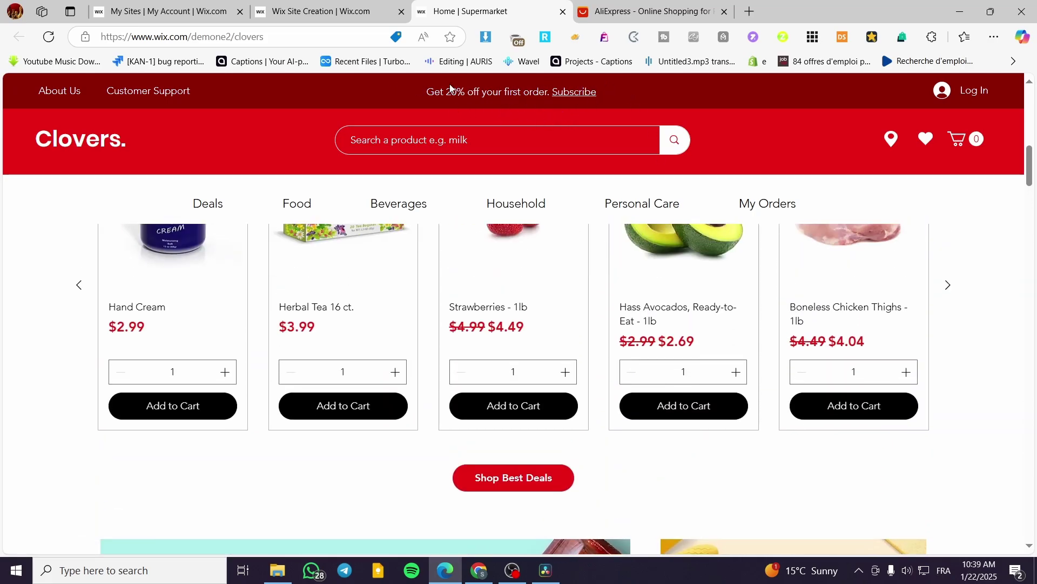
Examine the trending product suggestions offered by the demo site's product search.
click(446, 139)
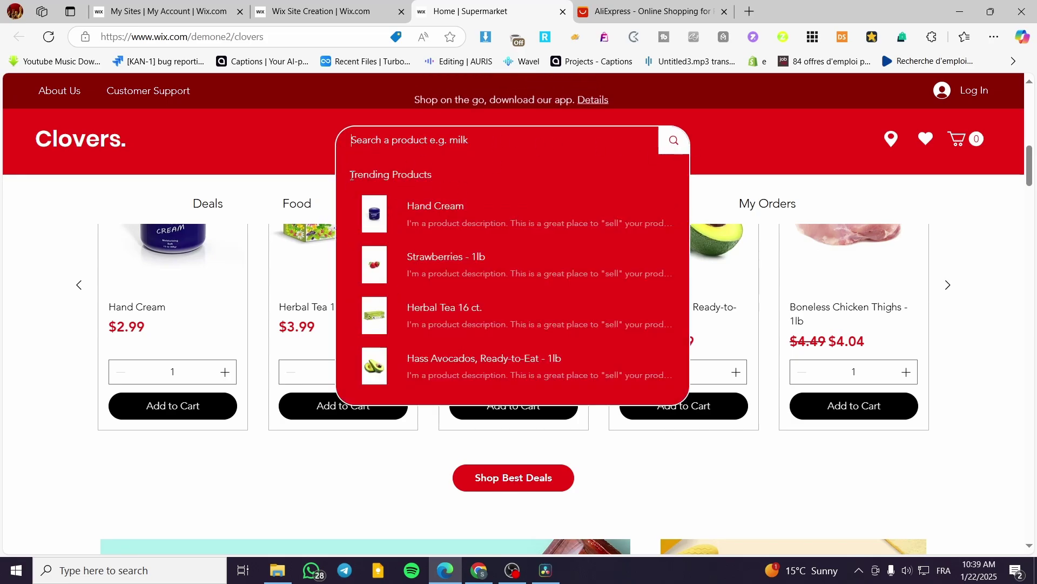
click(54, 336)
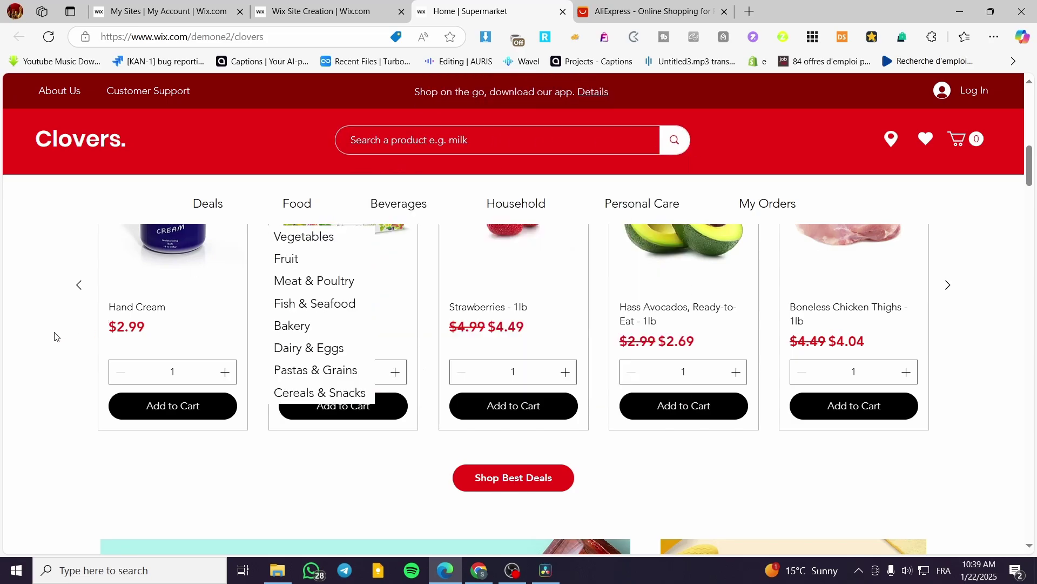
click(551, 141)
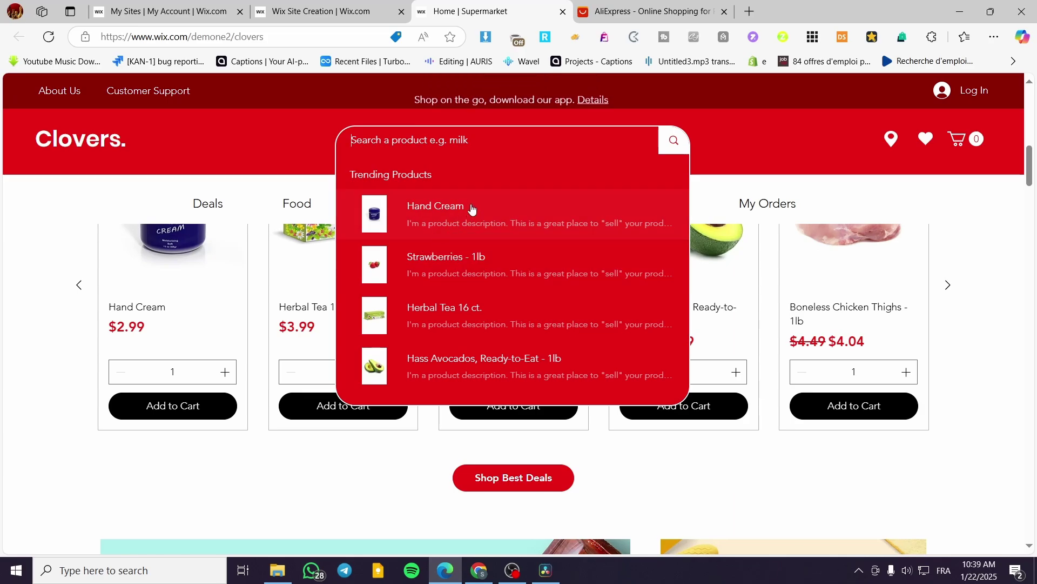
click(54, 249)
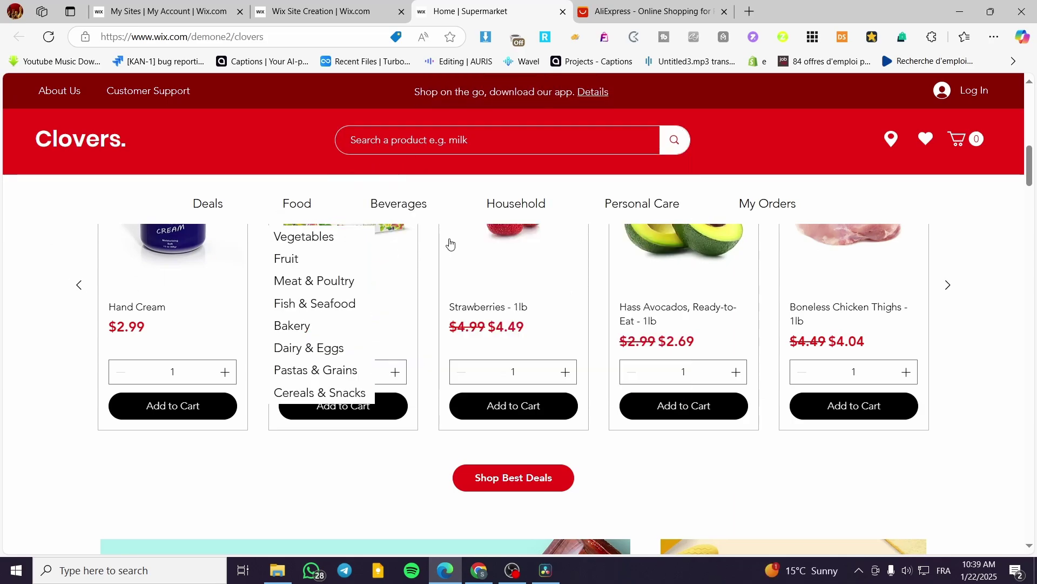
View the demo site's Vegetables category under Food, look over its products and filters, and close the demo site.
scroll(411, 324, up, 7)
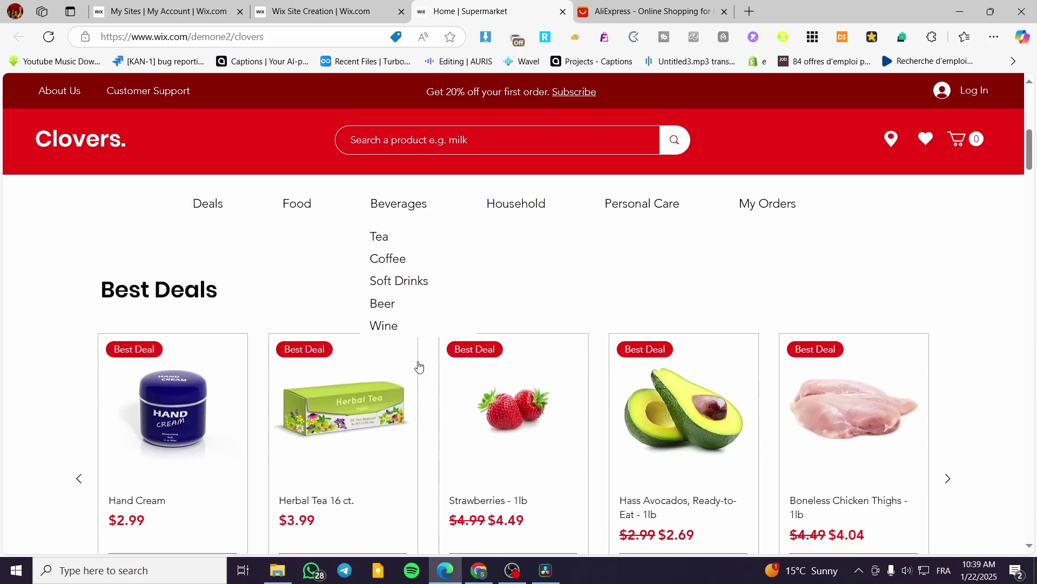
mouse_move(301, 213)
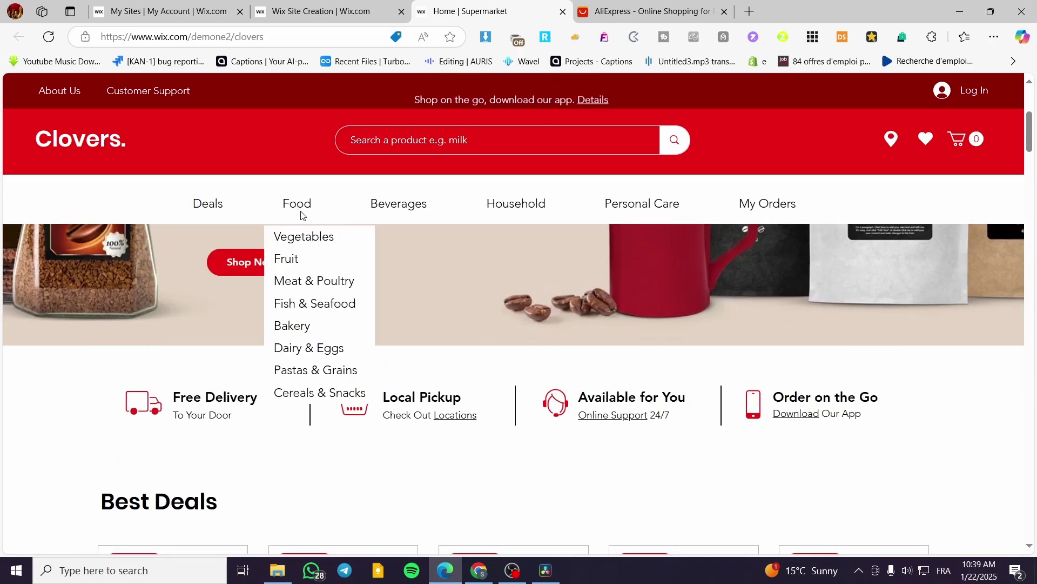
click(302, 237)
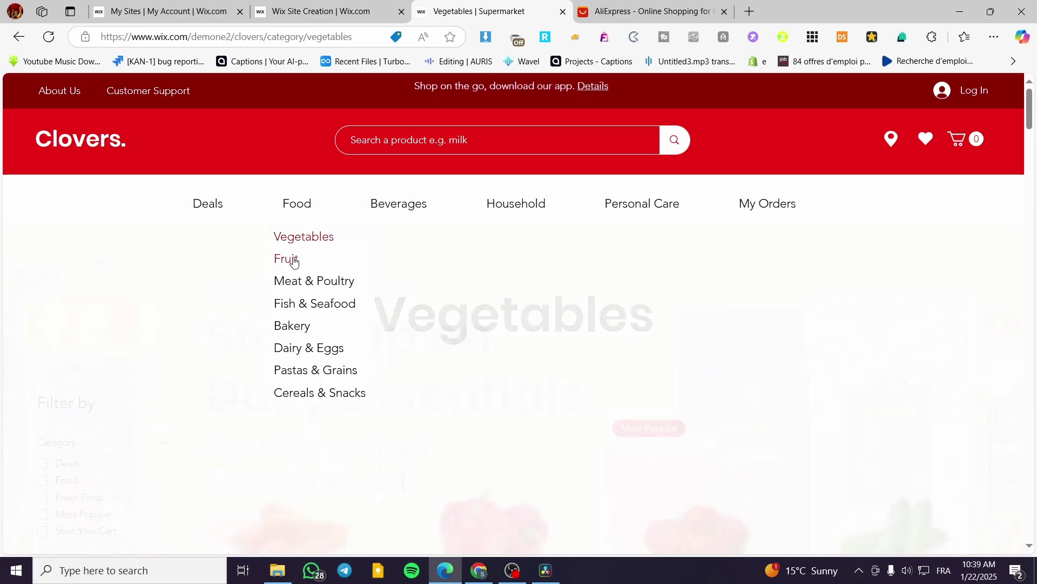
scroll(637, 313, down, 10)
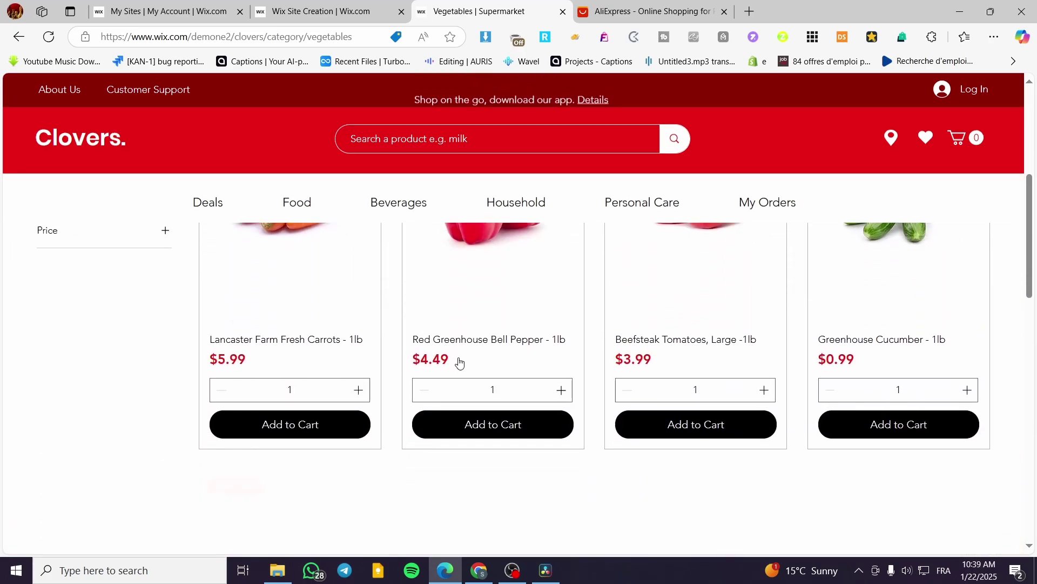
scroll(338, 350, up, 8)
scroll(338, 350, up, 2)
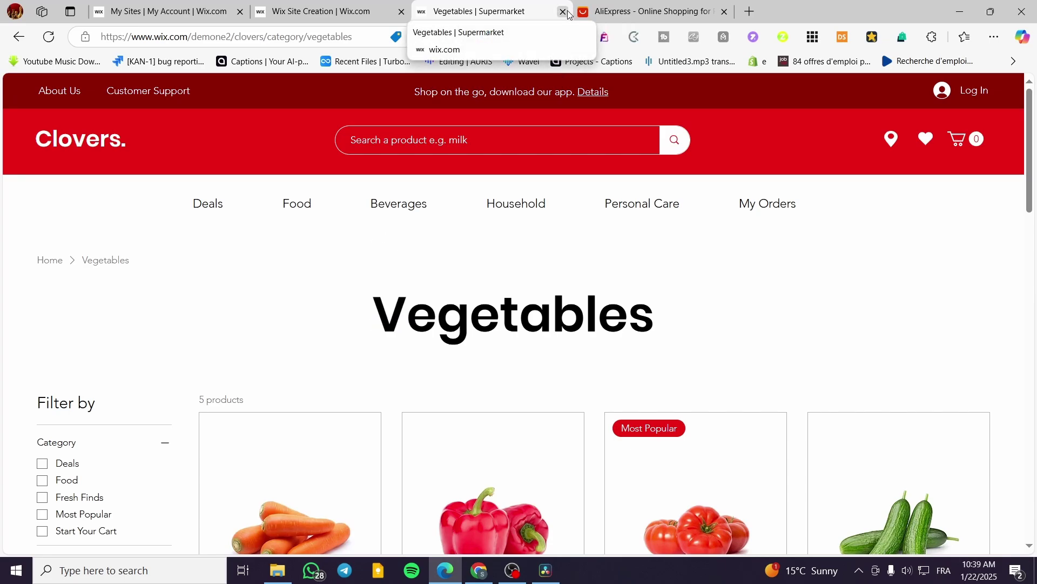
click(82, 145)
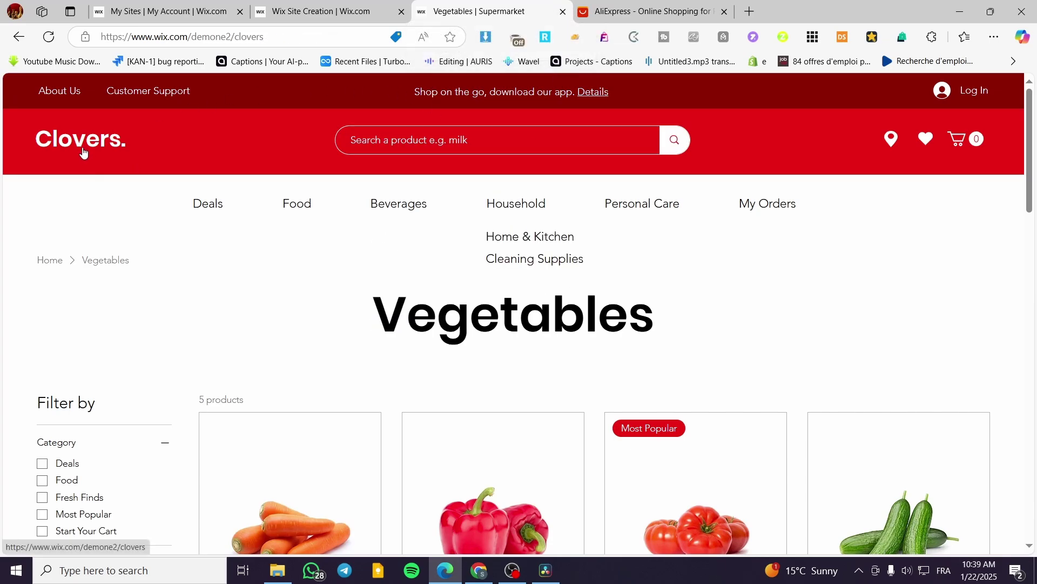
click(564, 12)
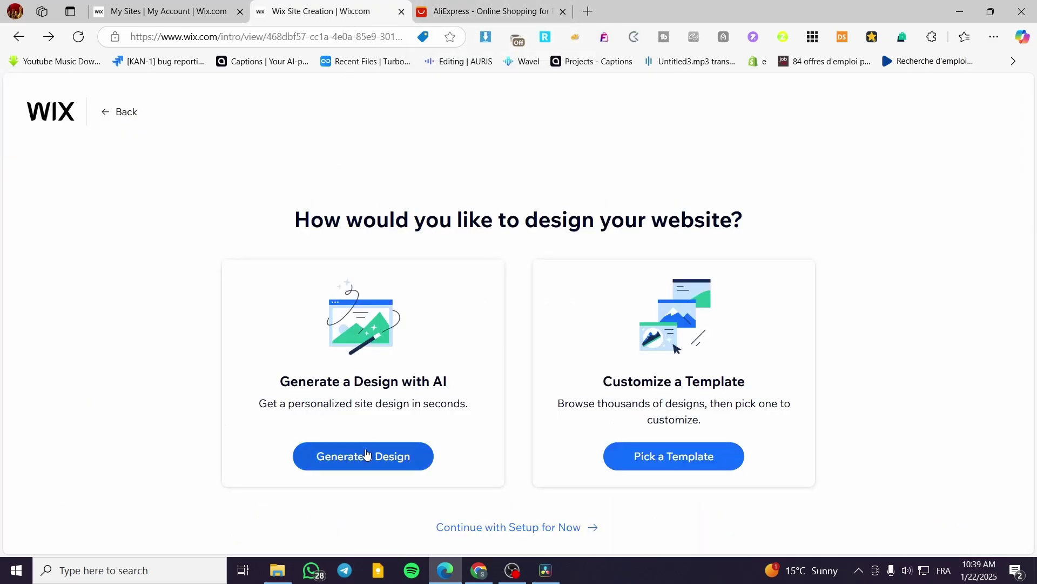
Generate a website design with AI and look through its home page from the welcome area to the Instagram feed and footer.
click(400, 458)
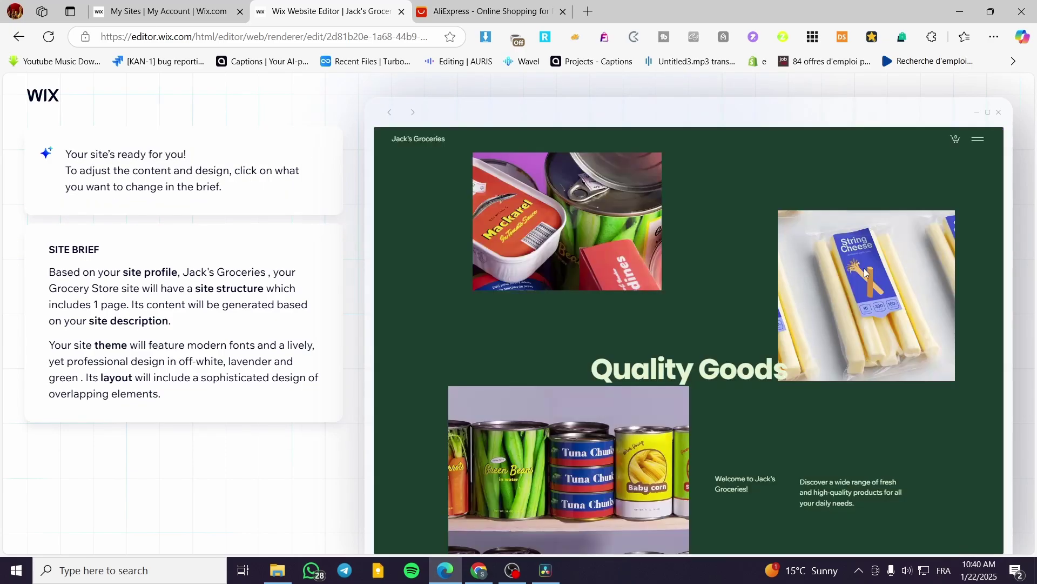
scroll(908, 276, down, 5)
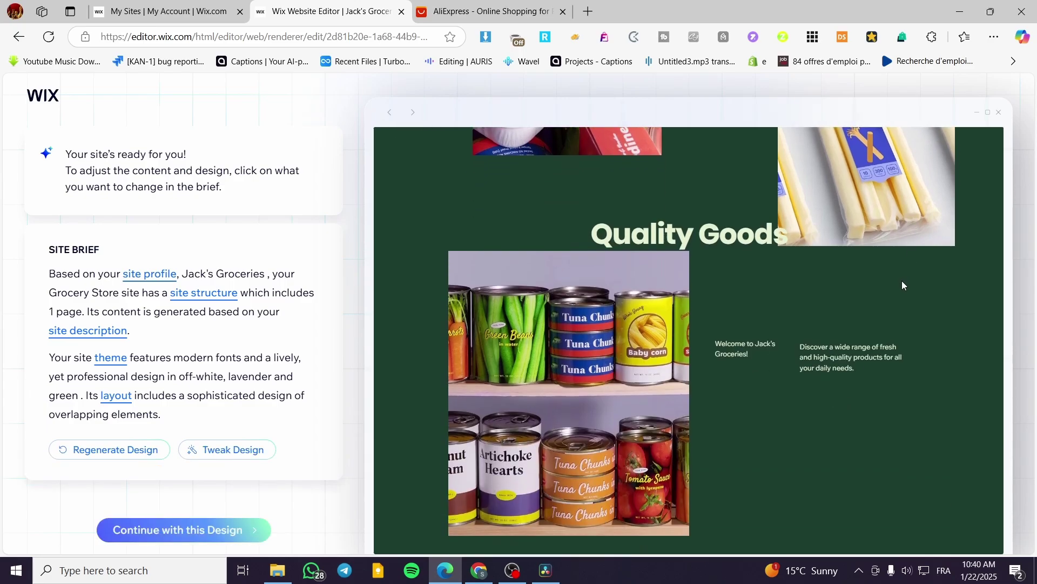
scroll(897, 281, down, 3)
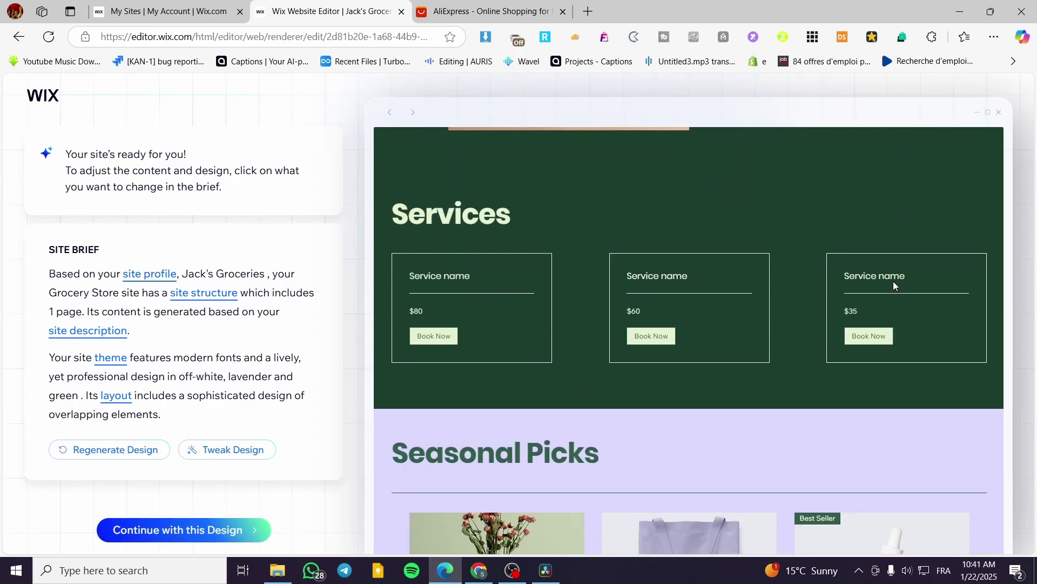
scroll(893, 281, down, 5)
scroll(866, 270, down, 3)
scroll(679, 317, down, 4)
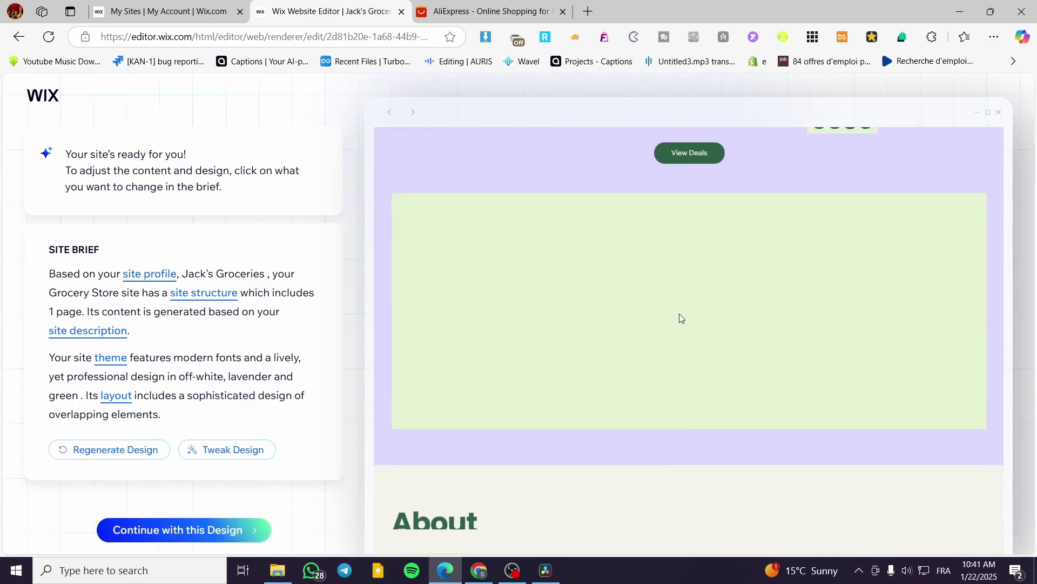
scroll(679, 315, down, 8)
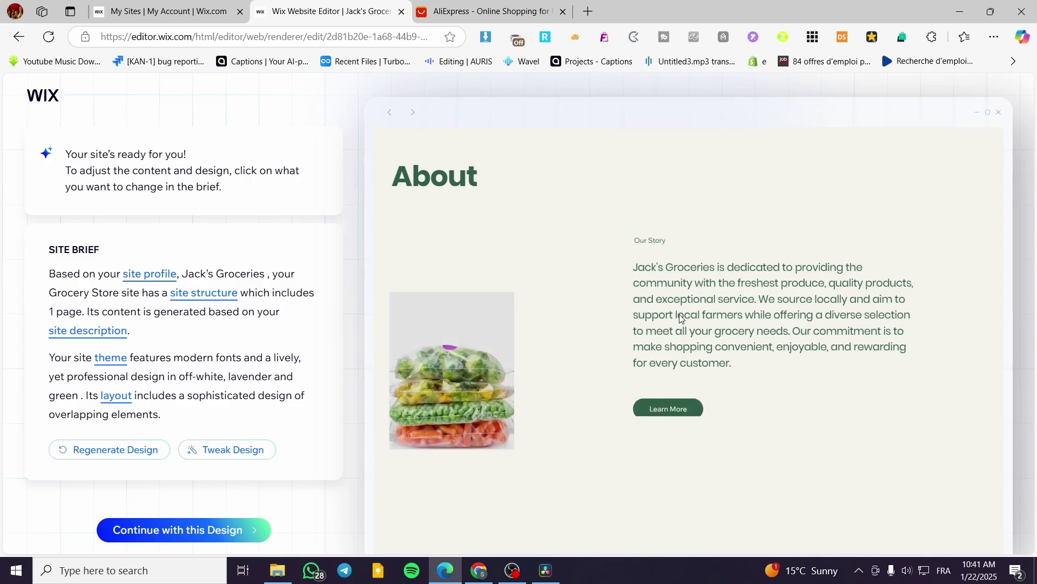
scroll(679, 318, down, 1)
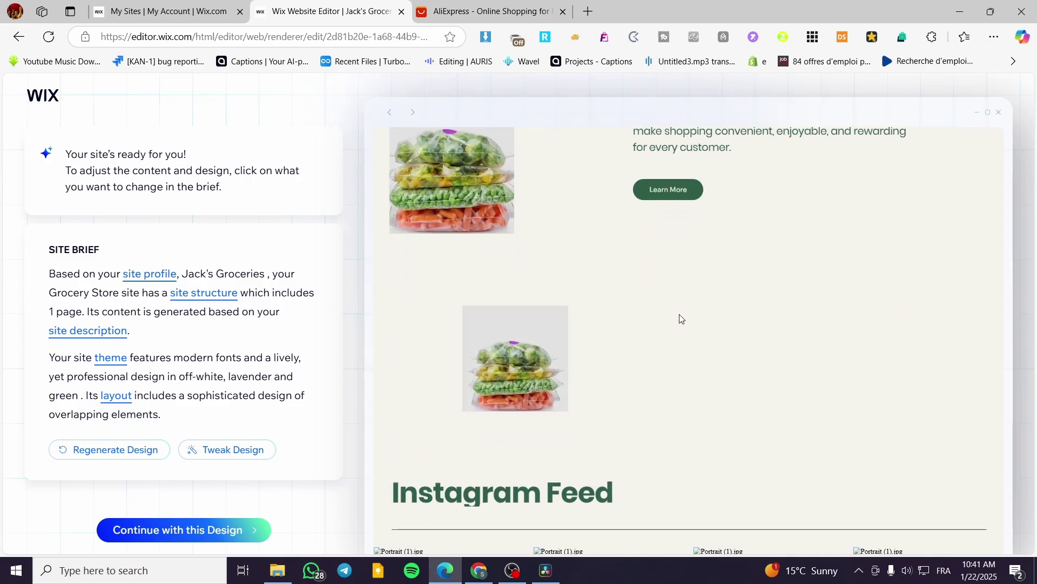
scroll(679, 318, down, 6)
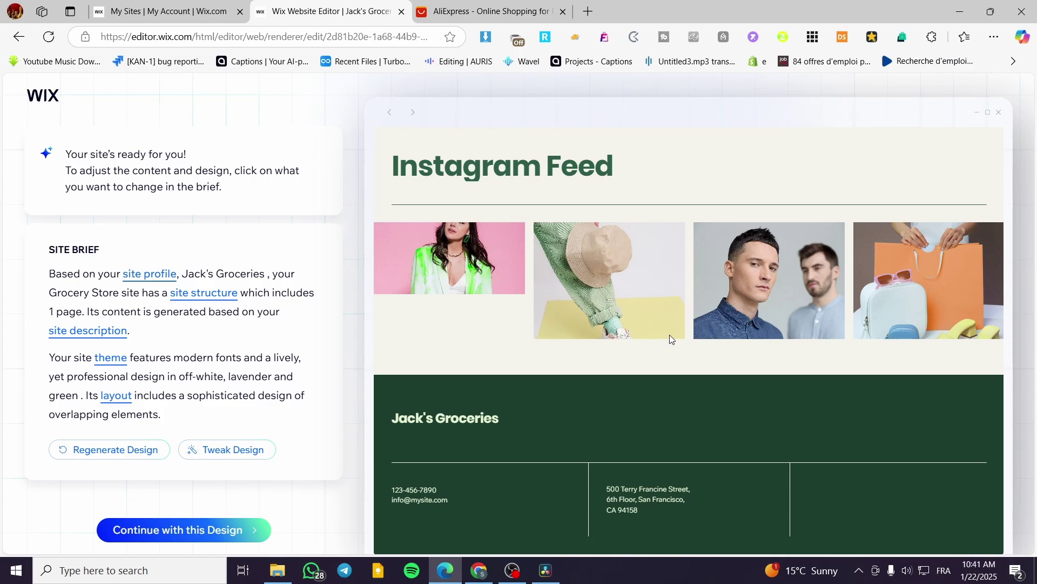
scroll(650, 324, up, 10)
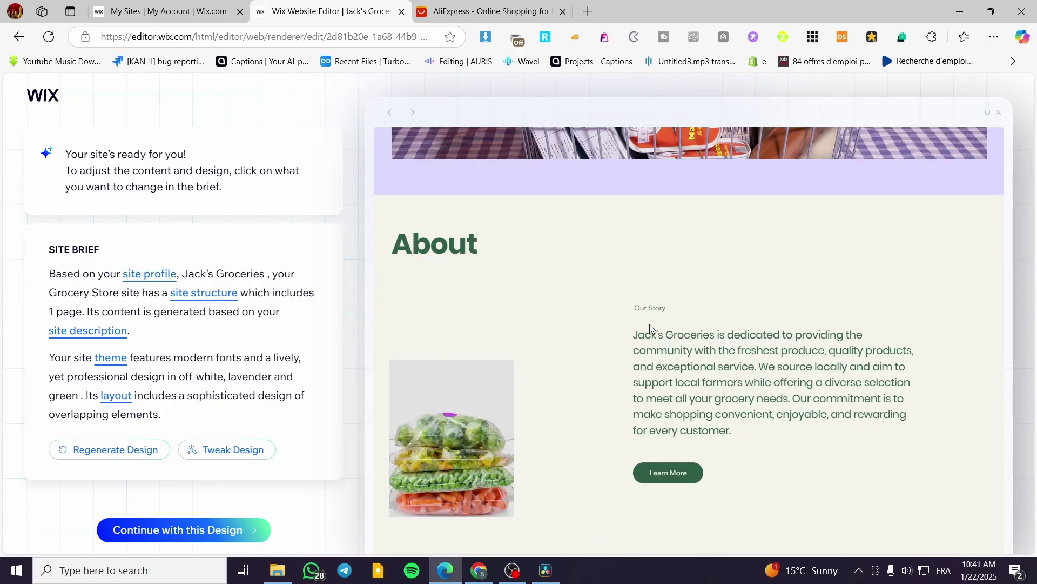
scroll(649, 325, up, 8)
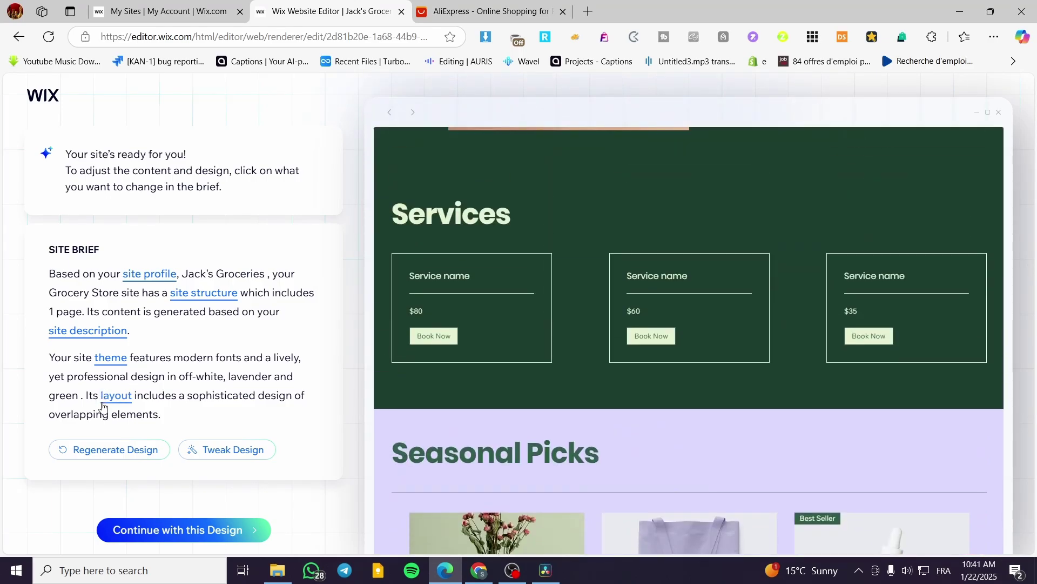
scroll(493, 357, up, 8)
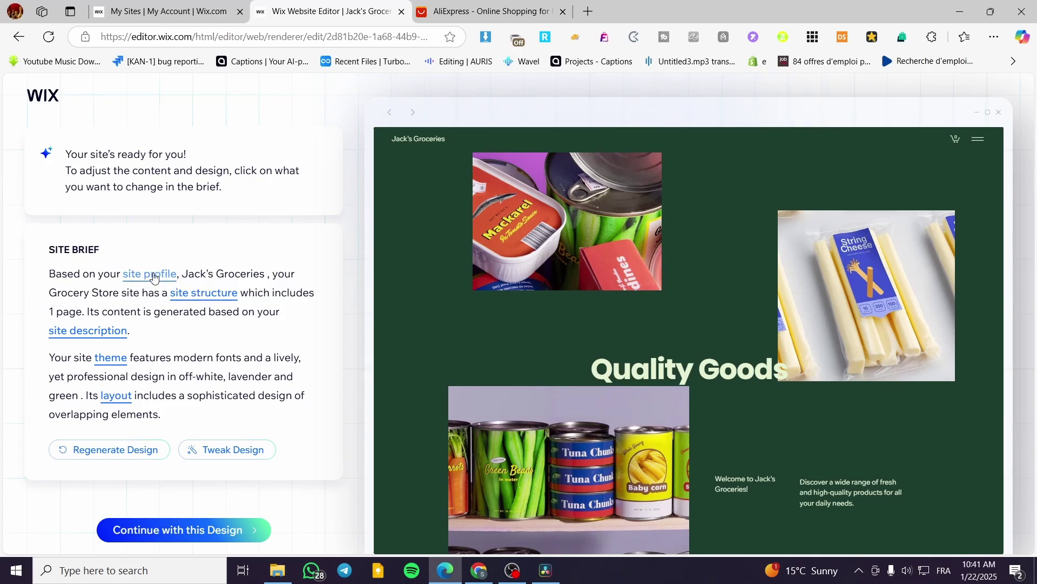
View the site profile settings, and mark the About Us, Reviews and Contact pages in the site structure without applying the changes.
click(161, 276)
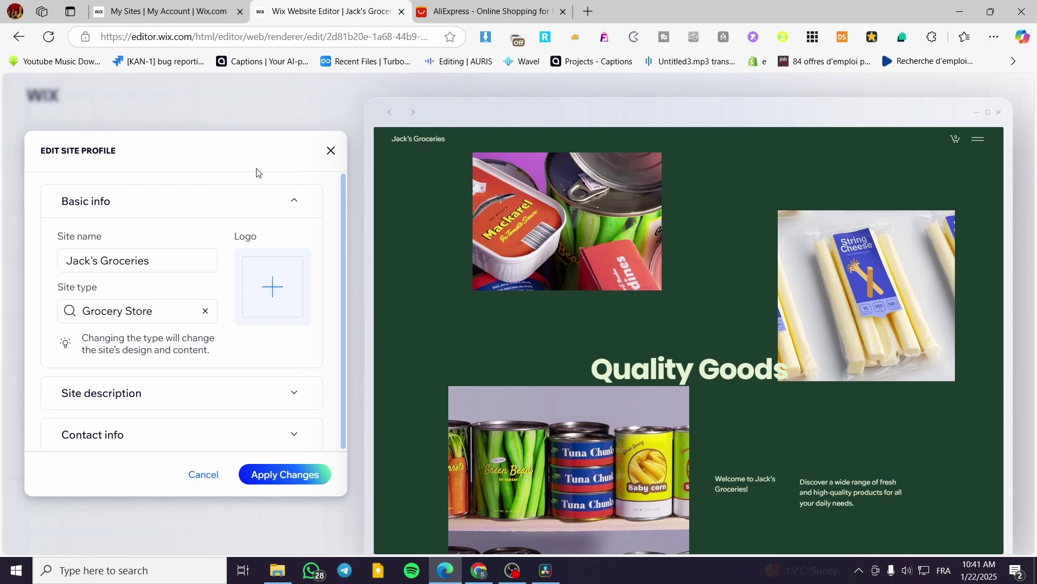
click(331, 151)
click(226, 296)
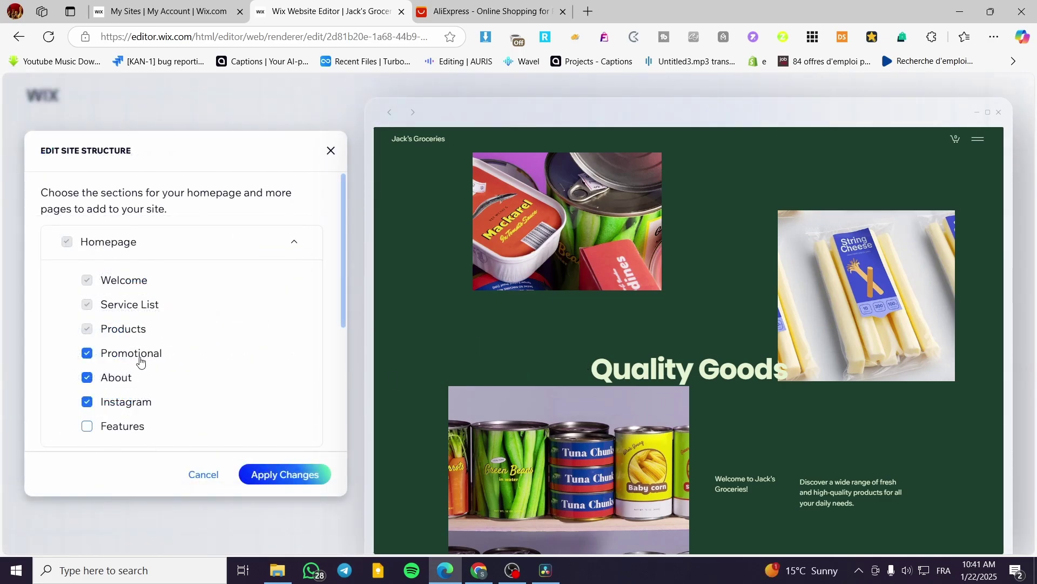
scroll(142, 356, down, 4)
click(68, 298)
click(67, 339)
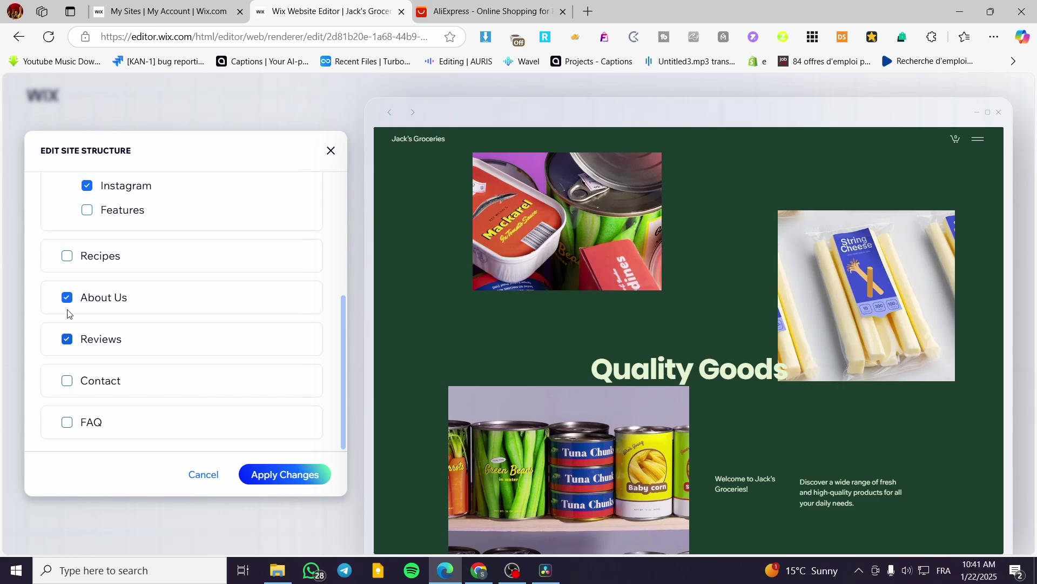
click(67, 381)
click(330, 152)
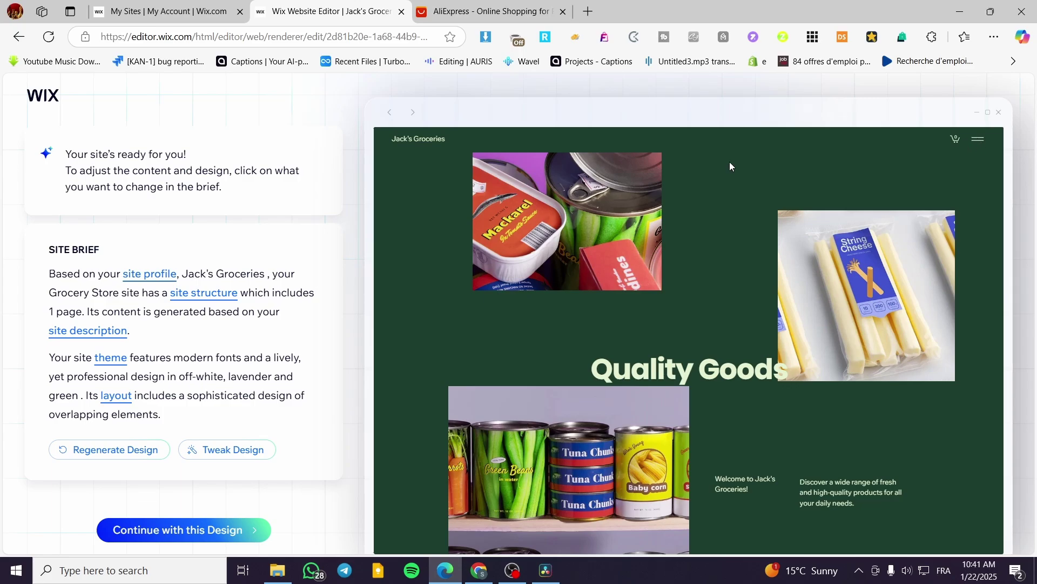
Examine the AI design's theme and layout change options from the site brief.
click(108, 358)
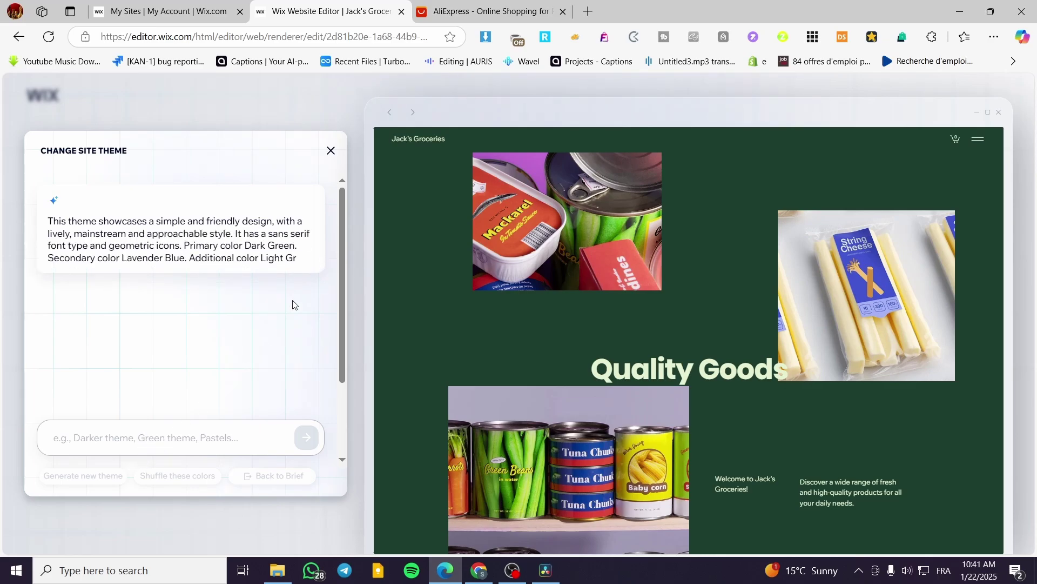
click(330, 153)
click(116, 395)
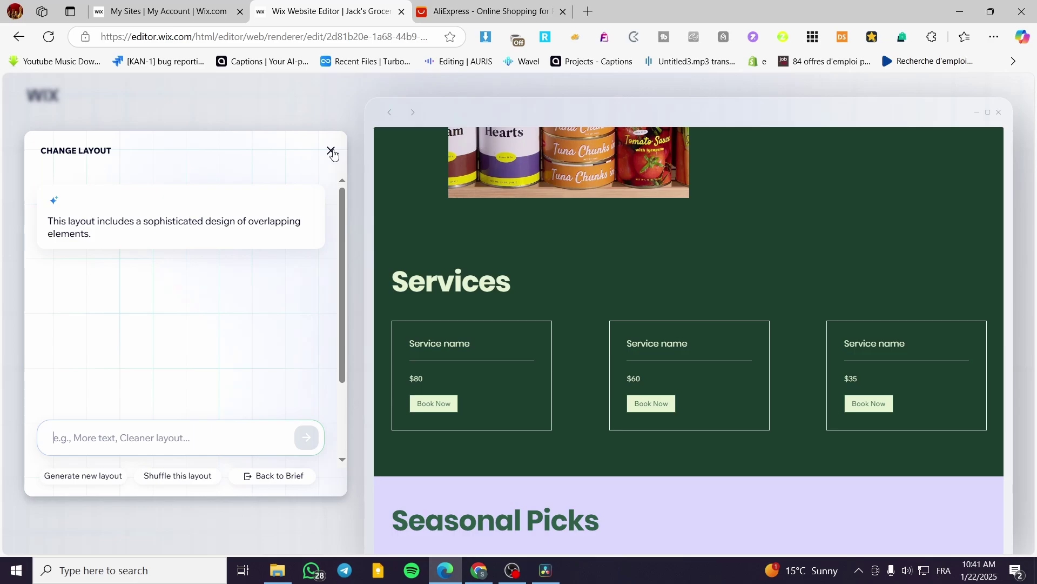
click(331, 151)
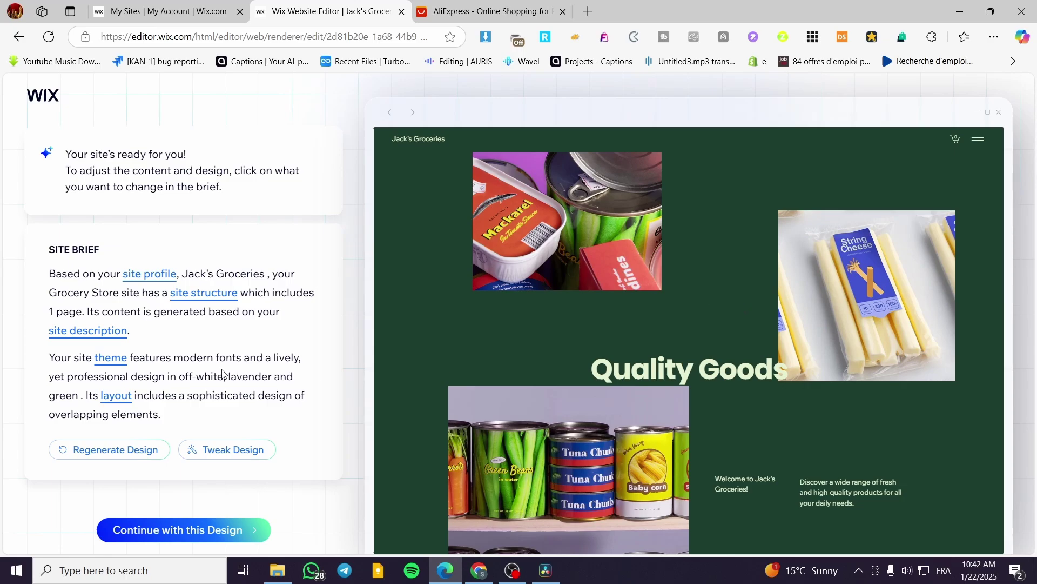
Leave the AI-generated design without continuing and return to the website design choice.
scroll(647, 369, down, 3)
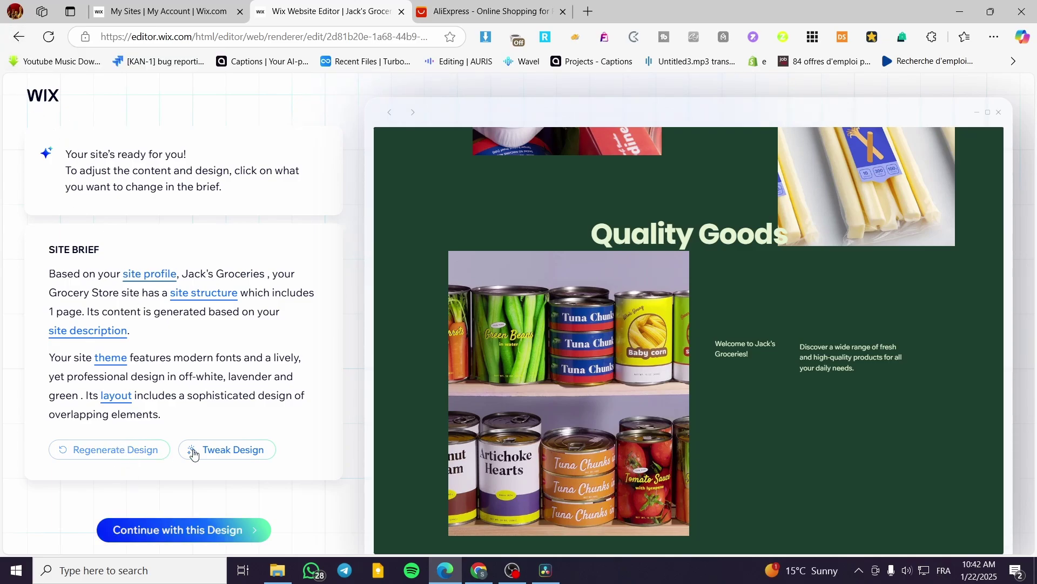
click(15, 39)
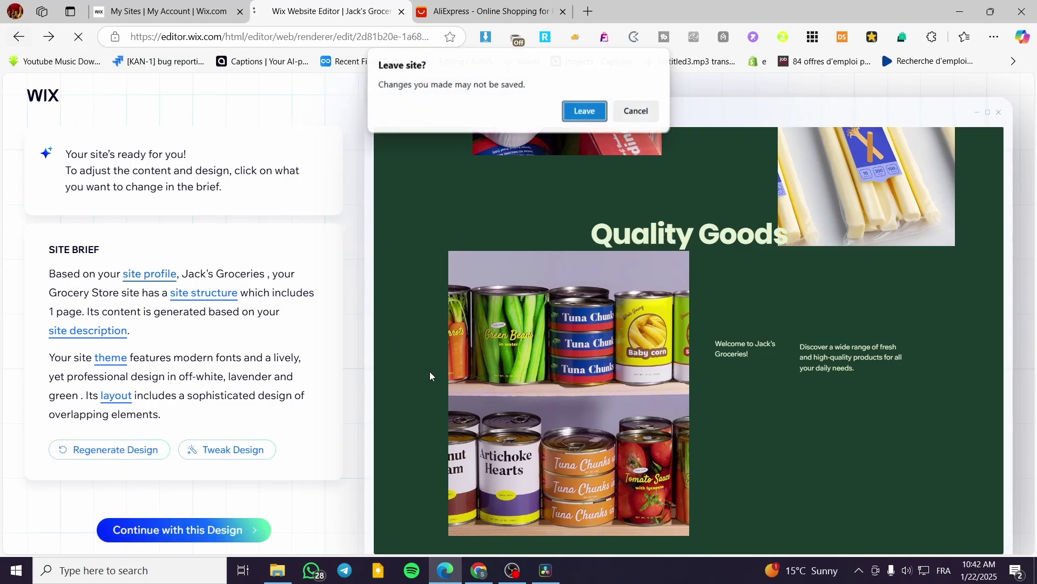
click(597, 109)
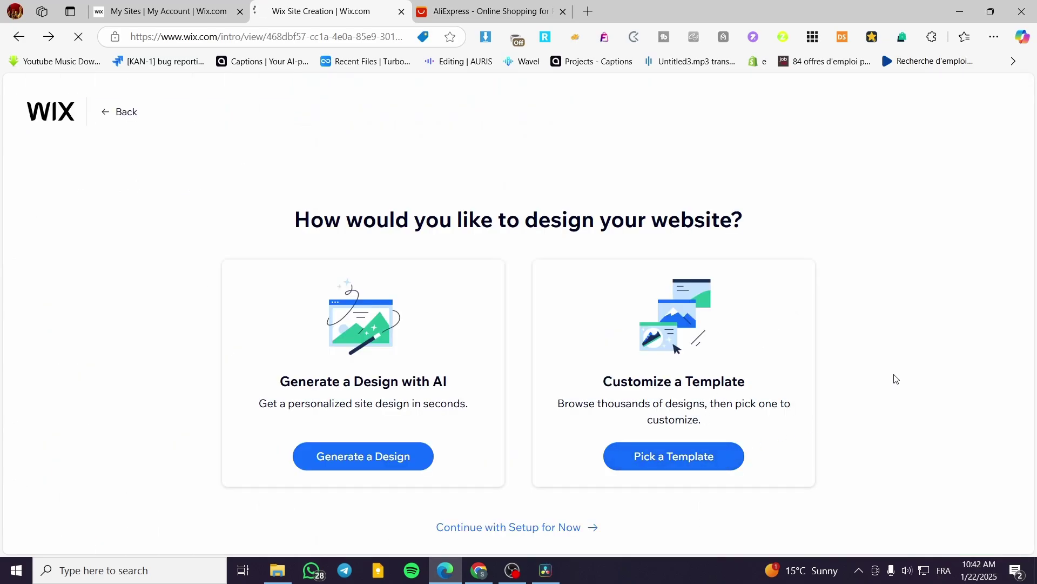
Use the Supermarket template for the site and open its home page in the Website Editor.
click(501, 440)
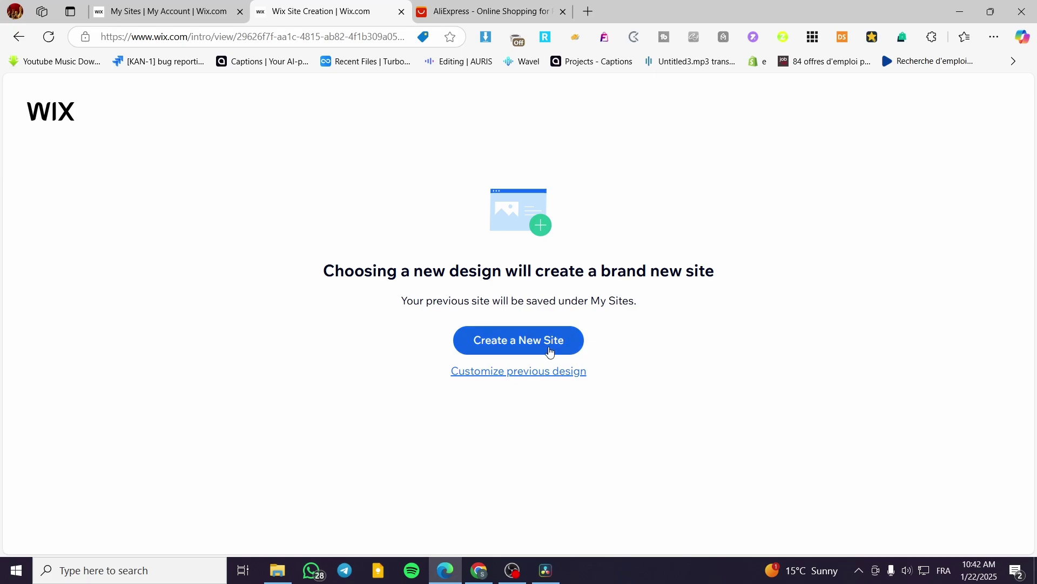
click(586, 375)
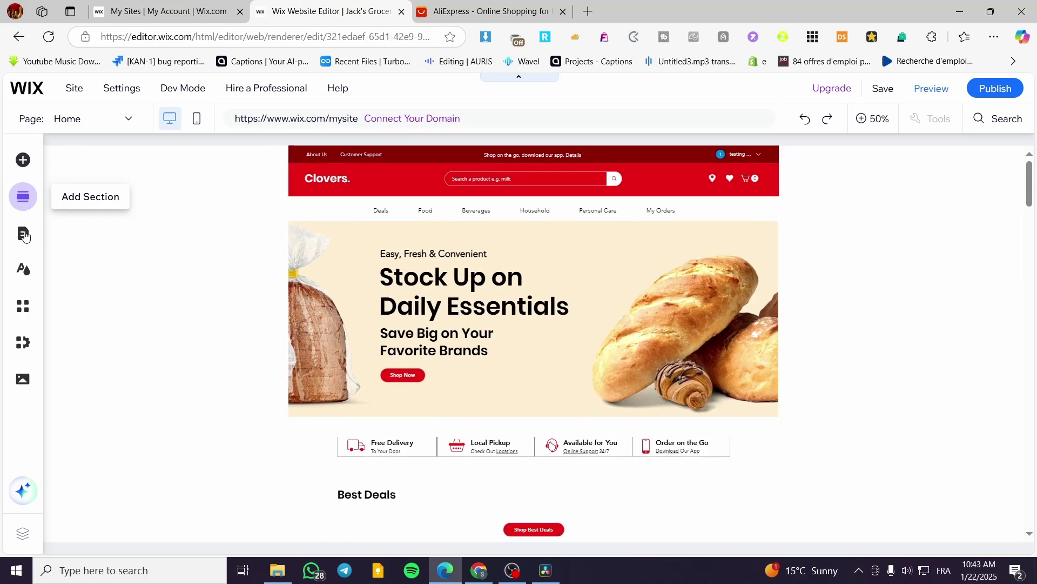
mouse_move(25, 243)
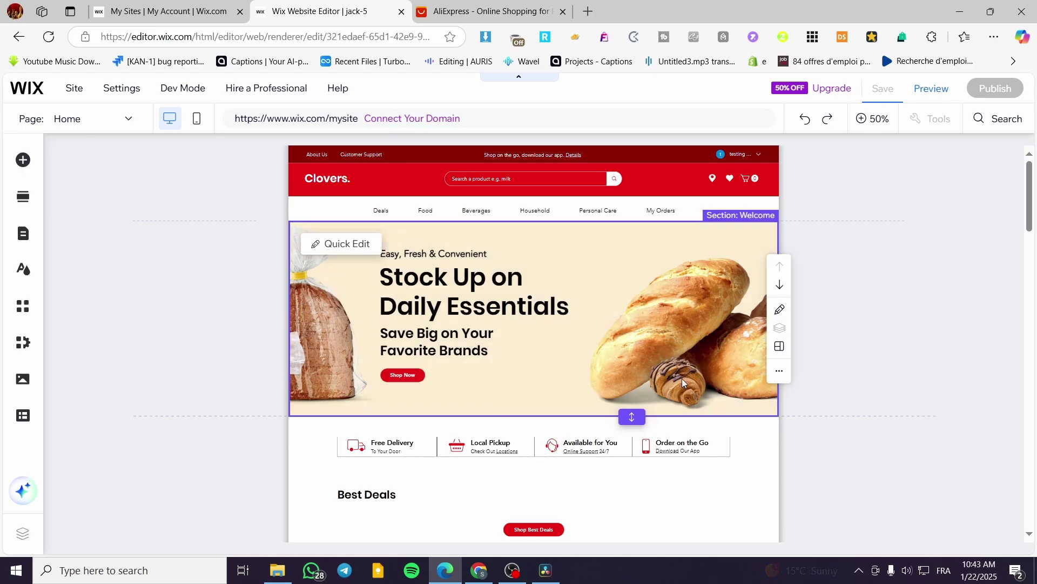
click(878, 120)
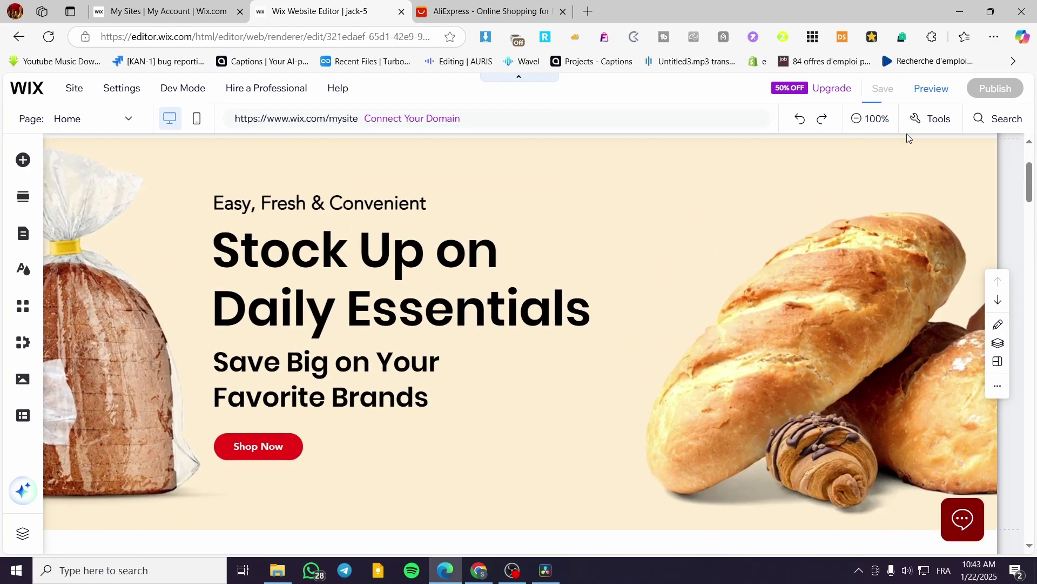
Look over the home page's promotional sections and dismiss the AI content enhancement form without generating site text.
scroll(495, 340, down, 12)
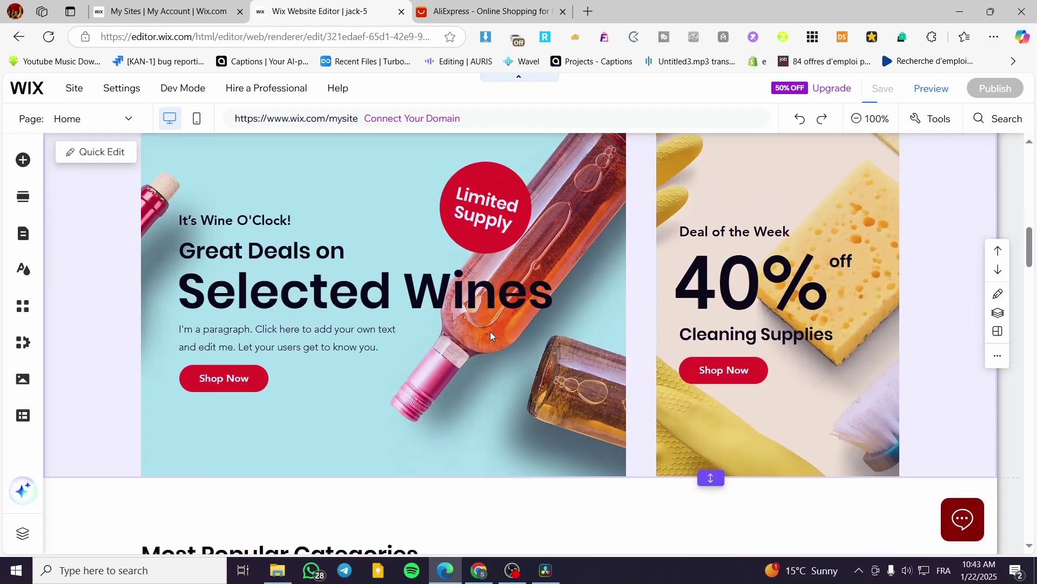
scroll(254, 261, up, 10)
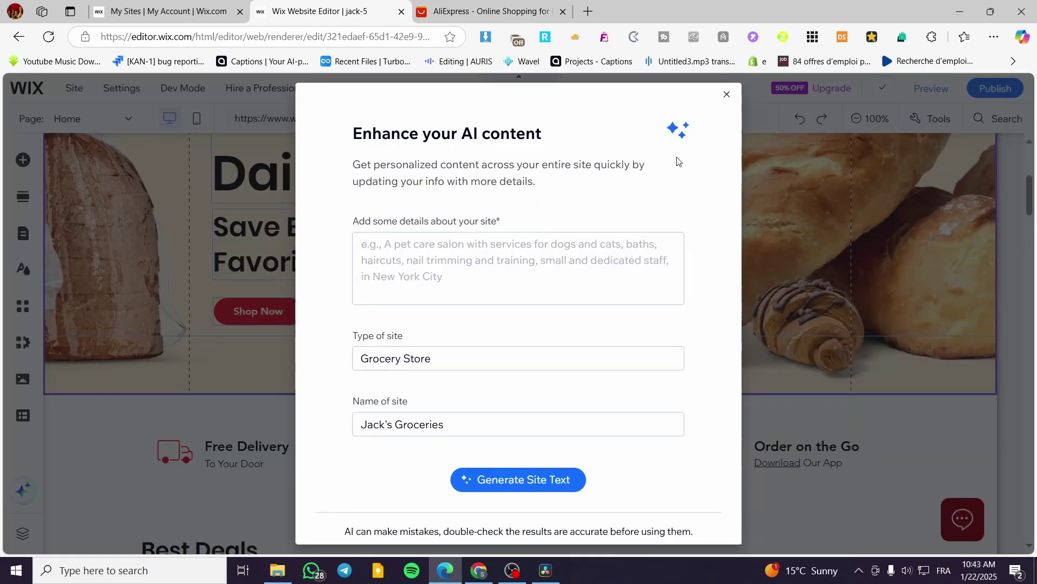
click(726, 95)
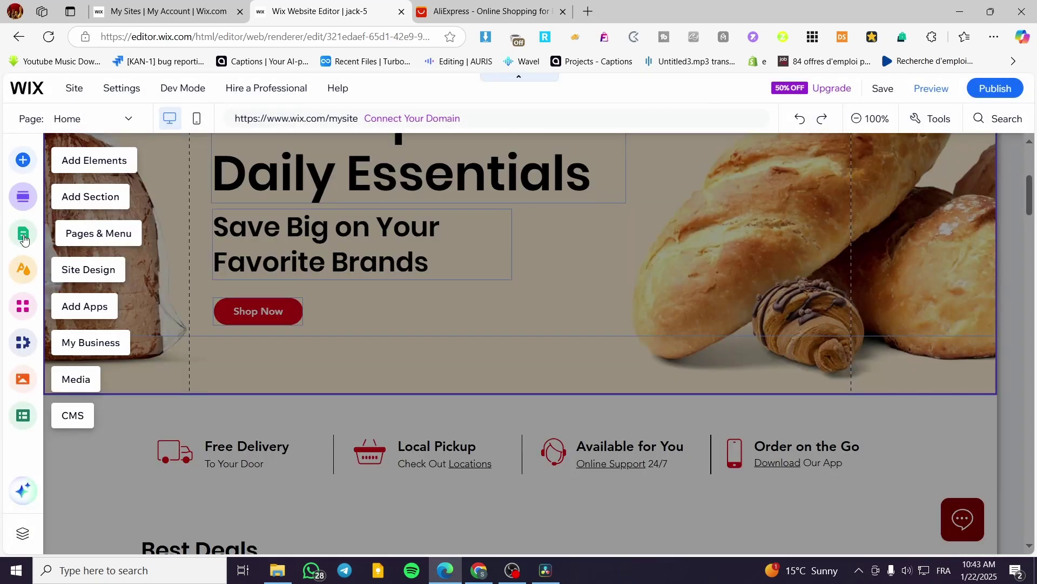
Review the pages in the site menu and the Members Area, and return to the header of the home page.
click(24, 238)
scroll(314, 373, down, 8)
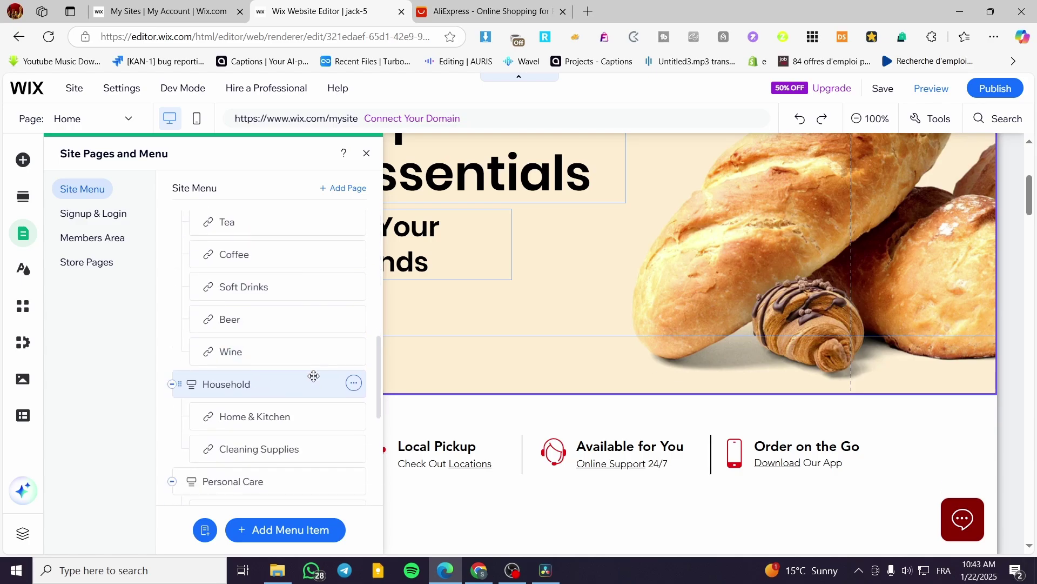
scroll(314, 376, down, 5)
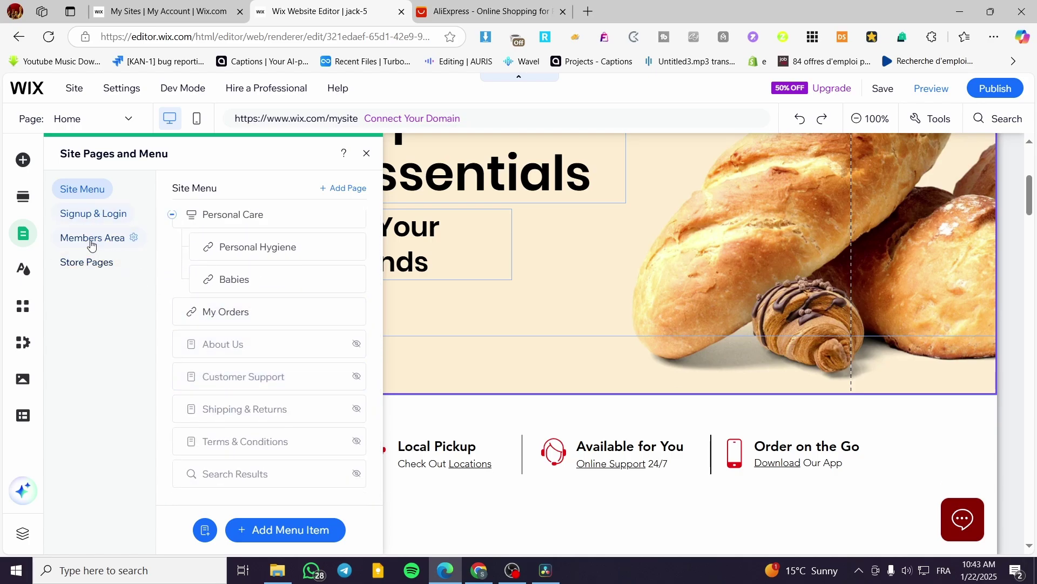
click(89, 246)
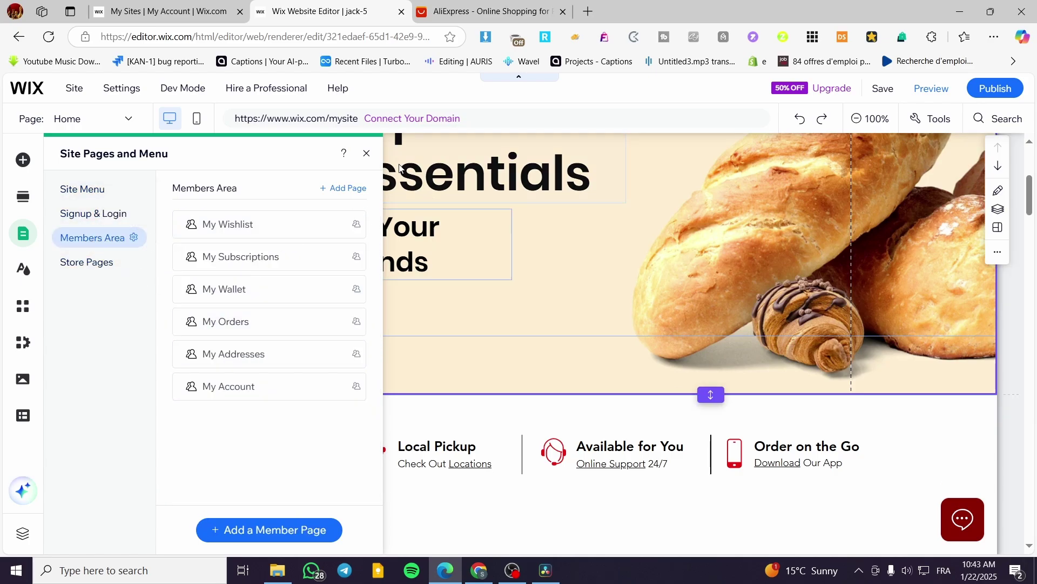
click(367, 154)
scroll(711, 366, up, 5)
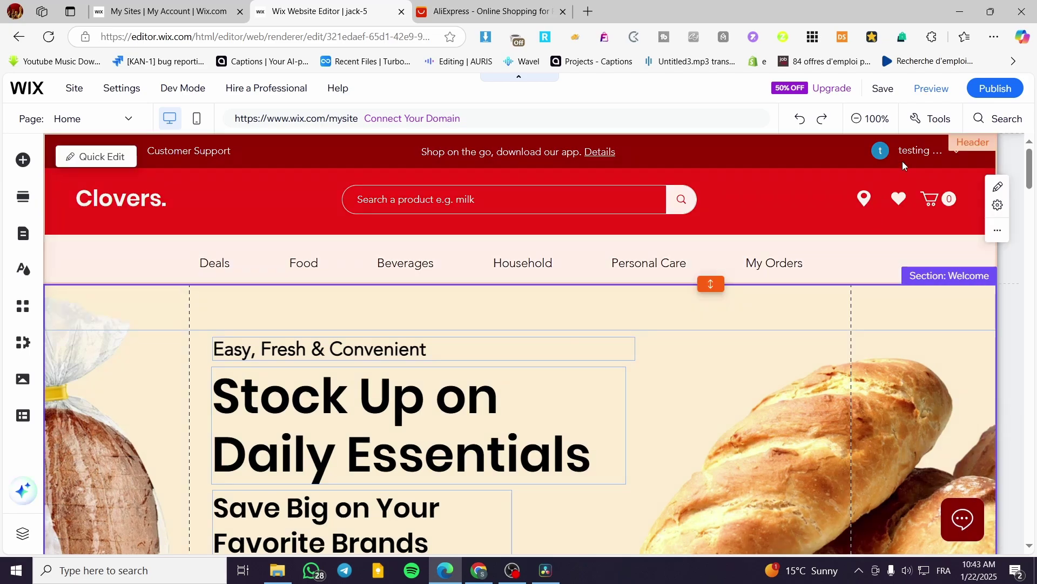